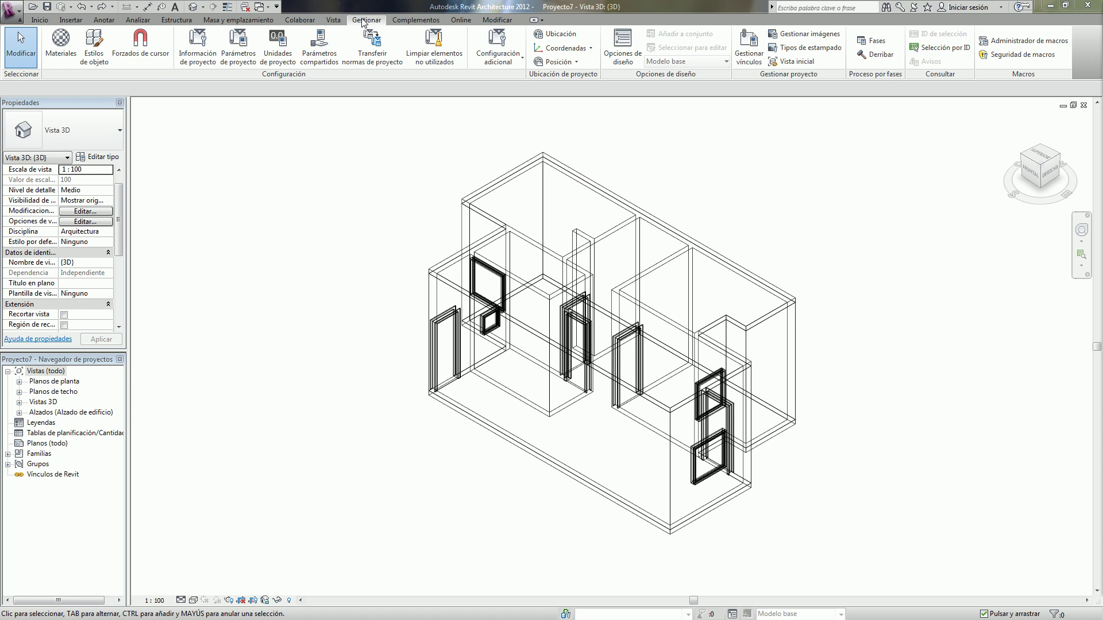
Create a Texto project parameter 'Sub-Disciplina' in the Gráficos group, applied to the Vistas category
click(239, 46)
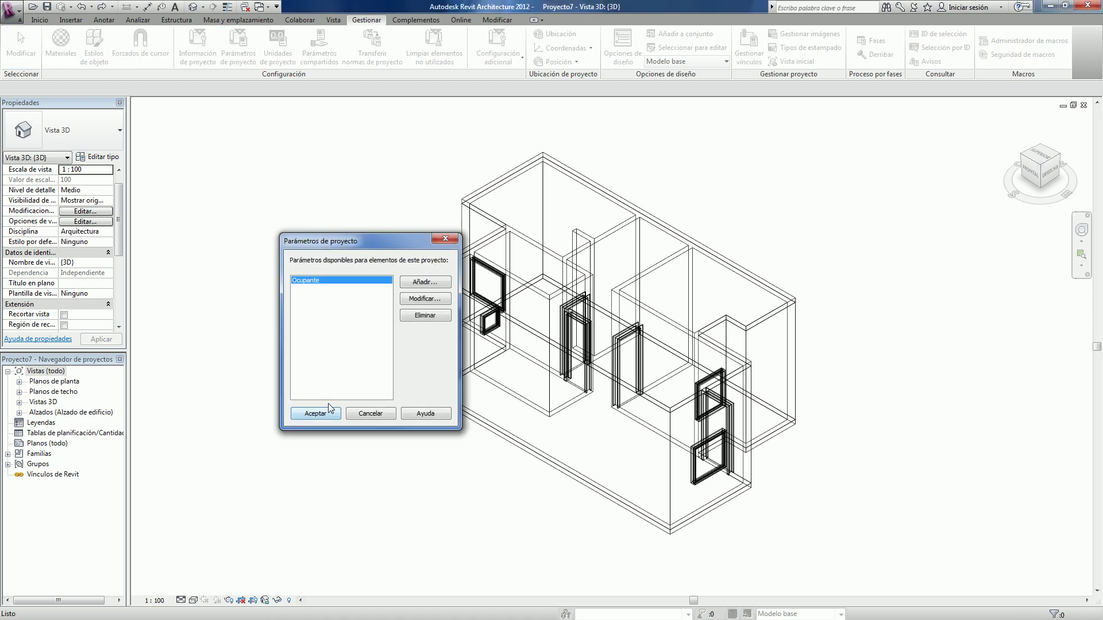
click(425, 282)
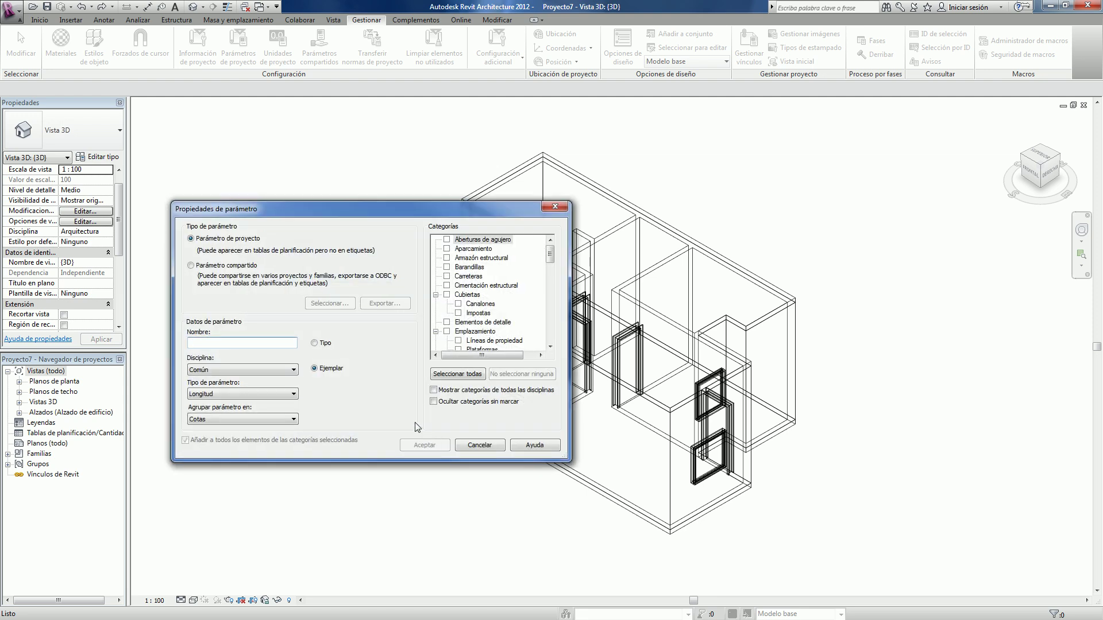
text(Sub-Disciplina)
click(219, 394)
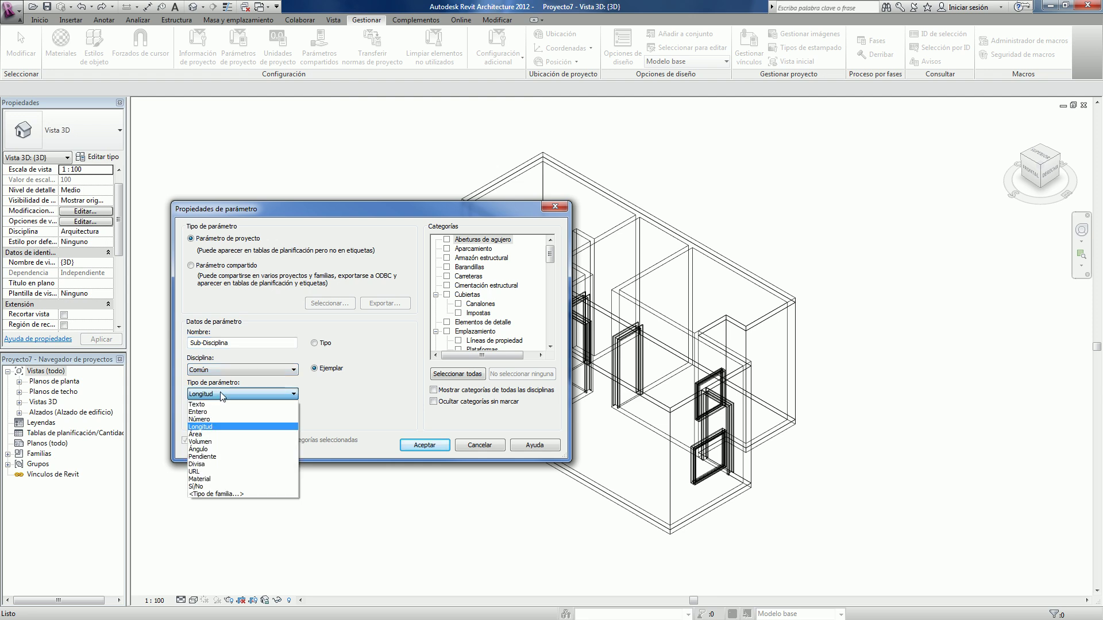
click(209, 405)
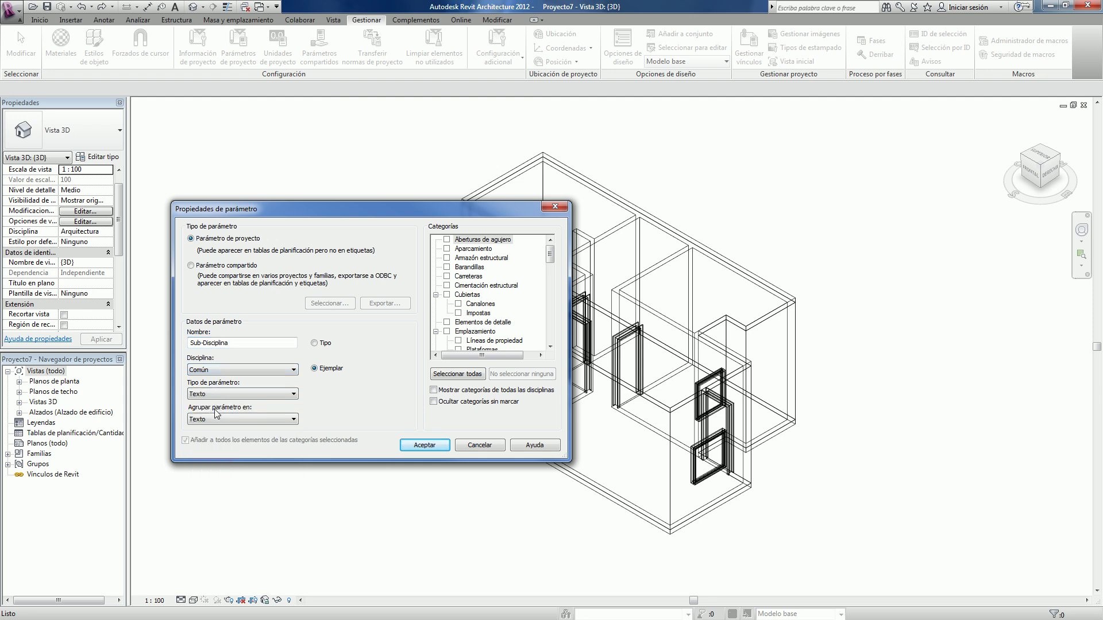
click(219, 420)
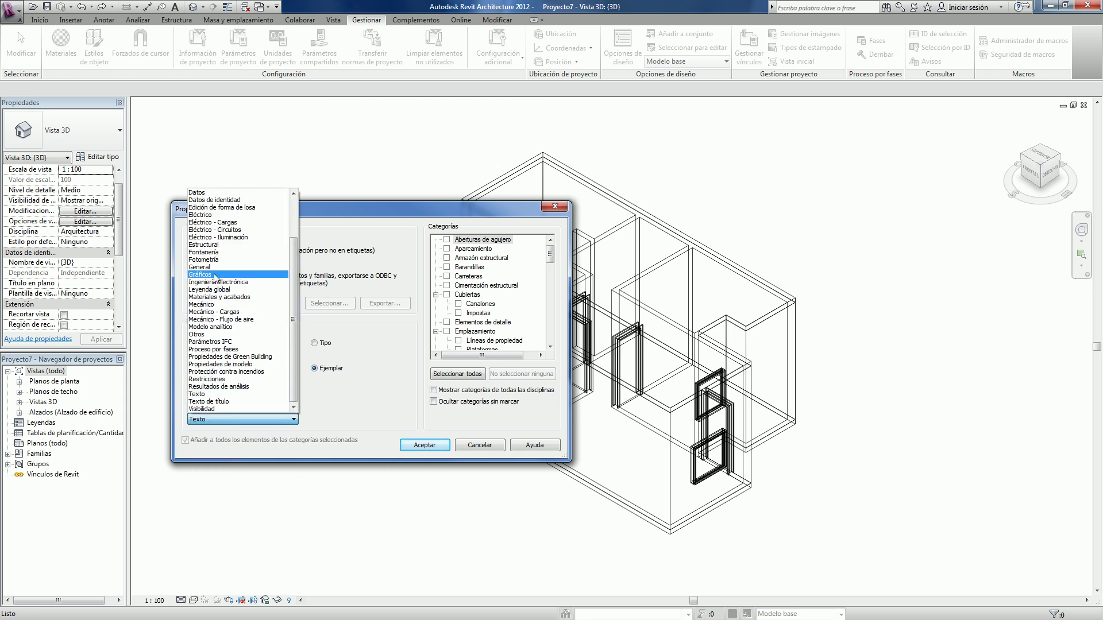
click(213, 275)
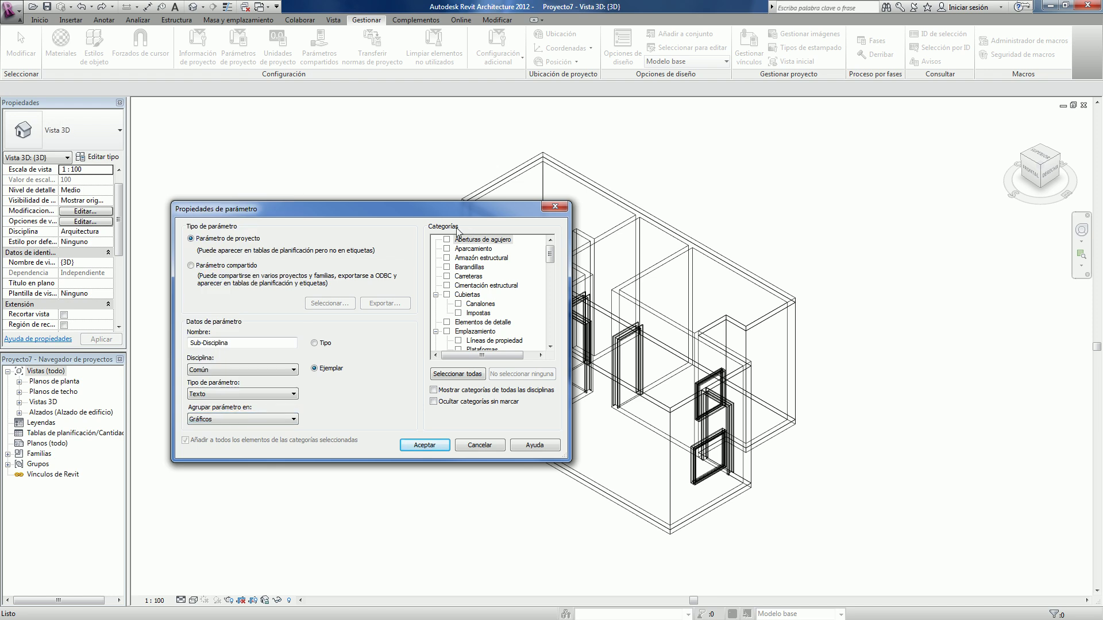
drag(549, 256, 549, 339)
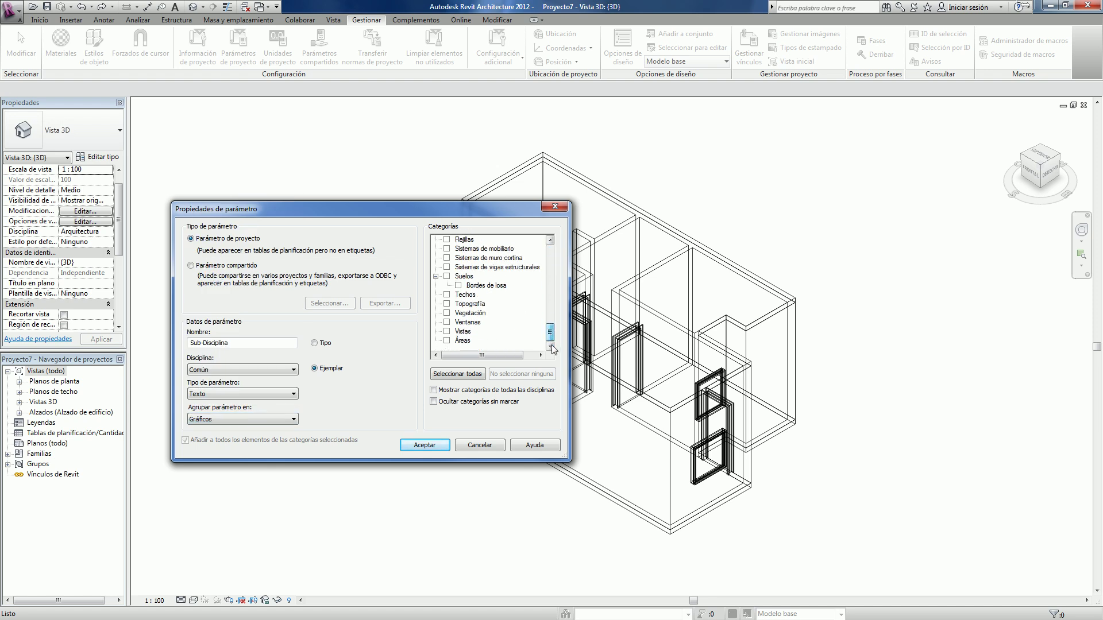
click(447, 332)
click(428, 445)
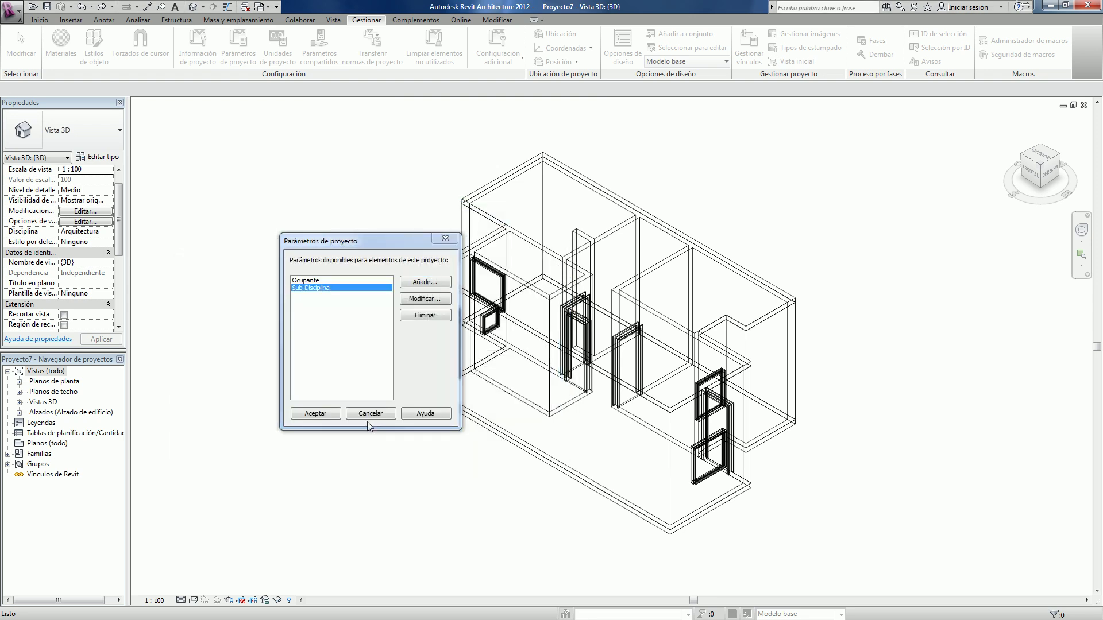
click(316, 413)
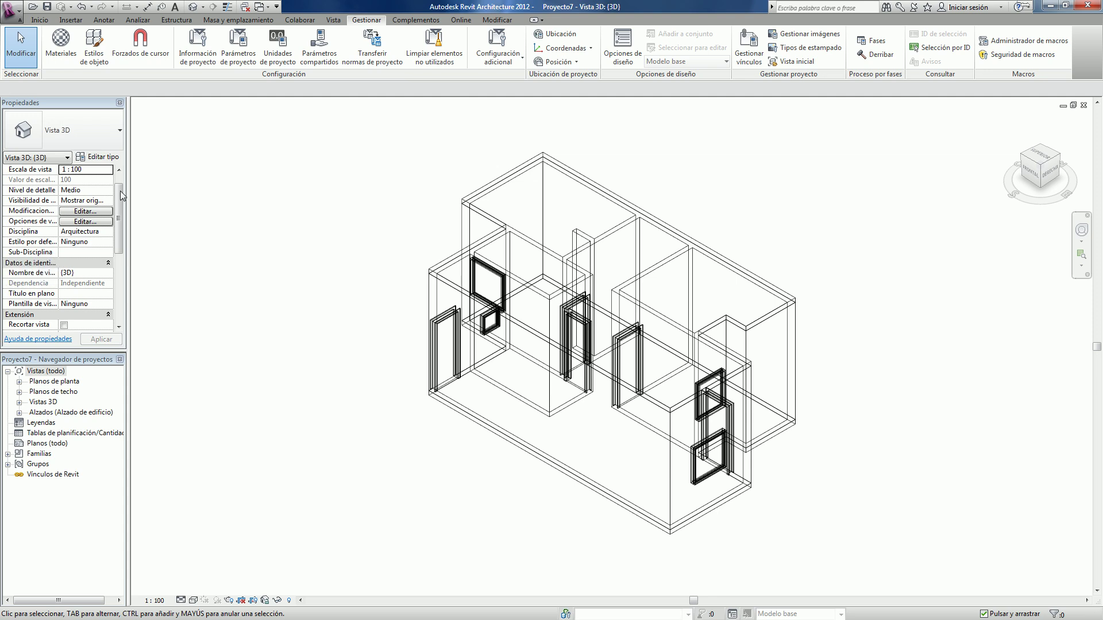
Set browser organization to Disciplina, grouped then by Sub-Disciplina and Familia y tipo
click(340, 22)
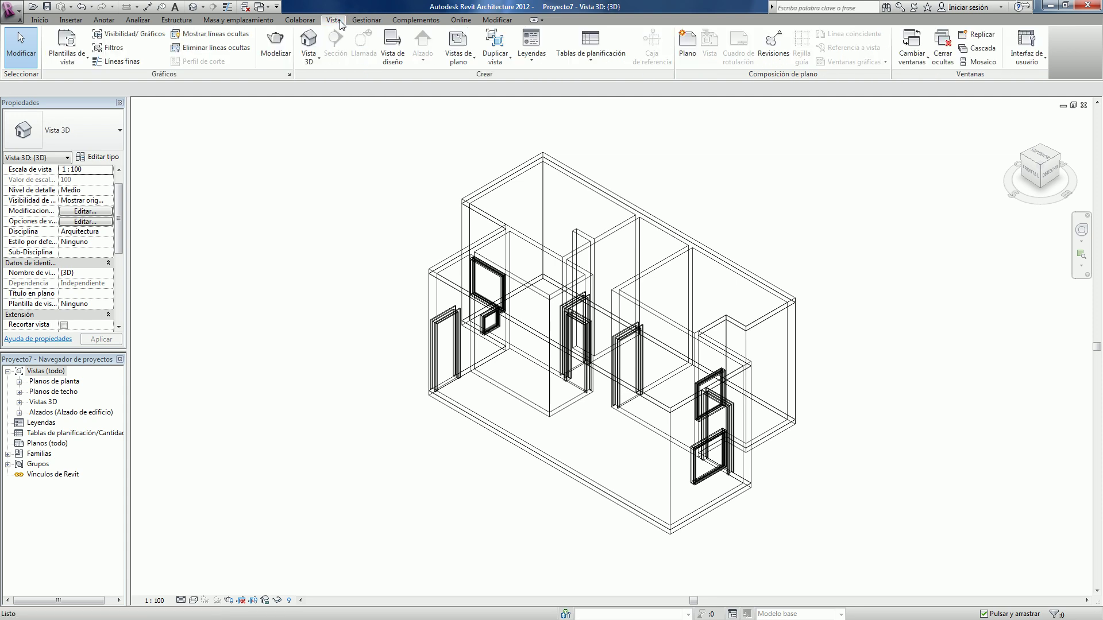
click(1039, 64)
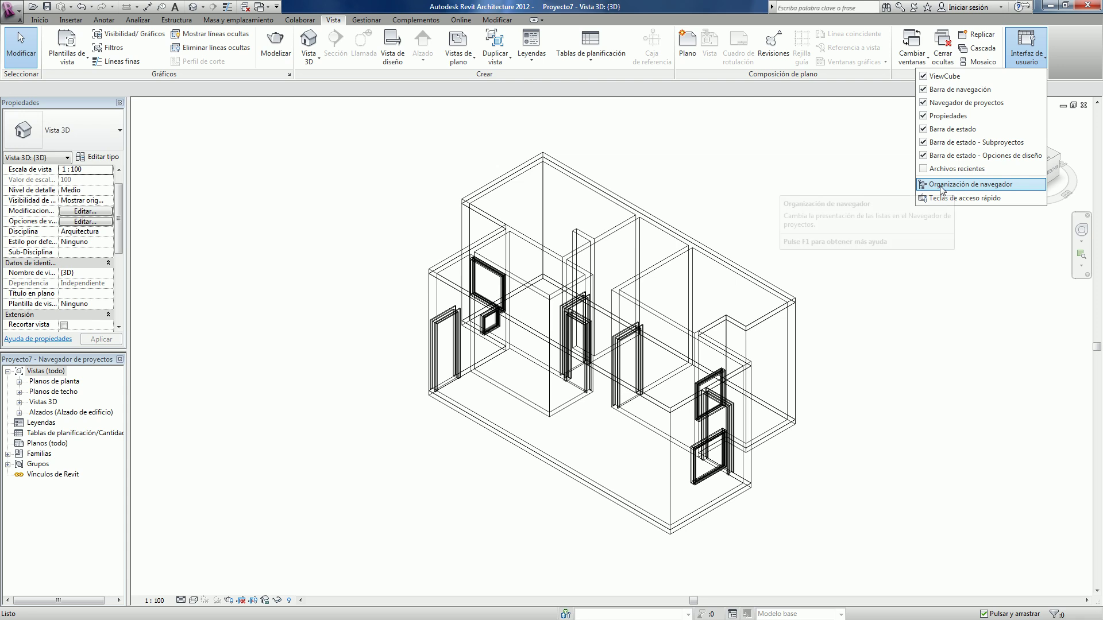
click(958, 184)
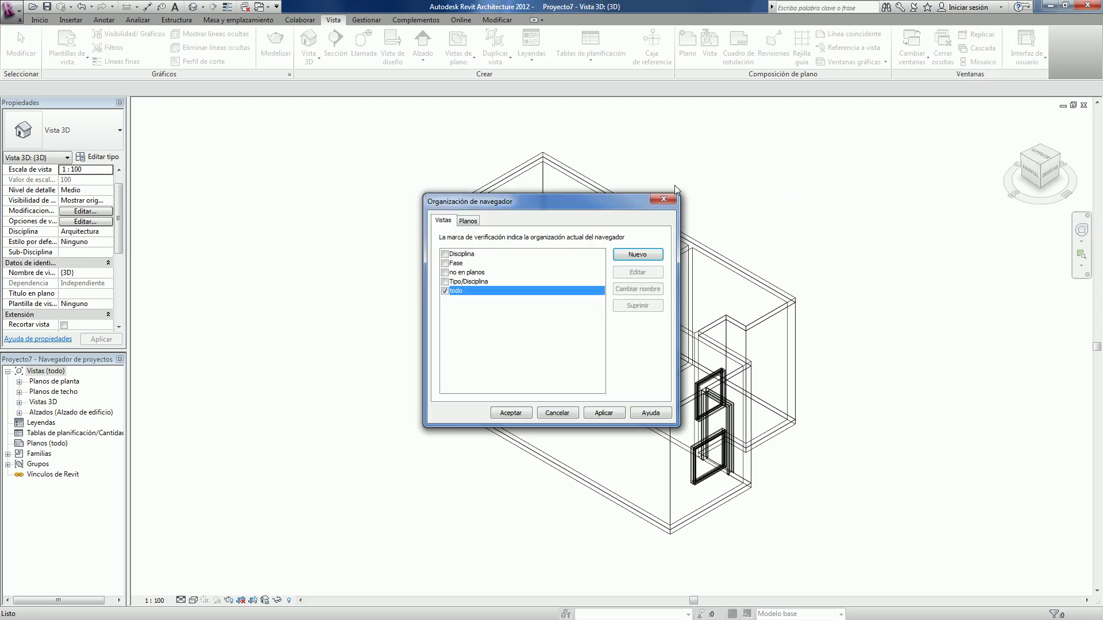
click(445, 255)
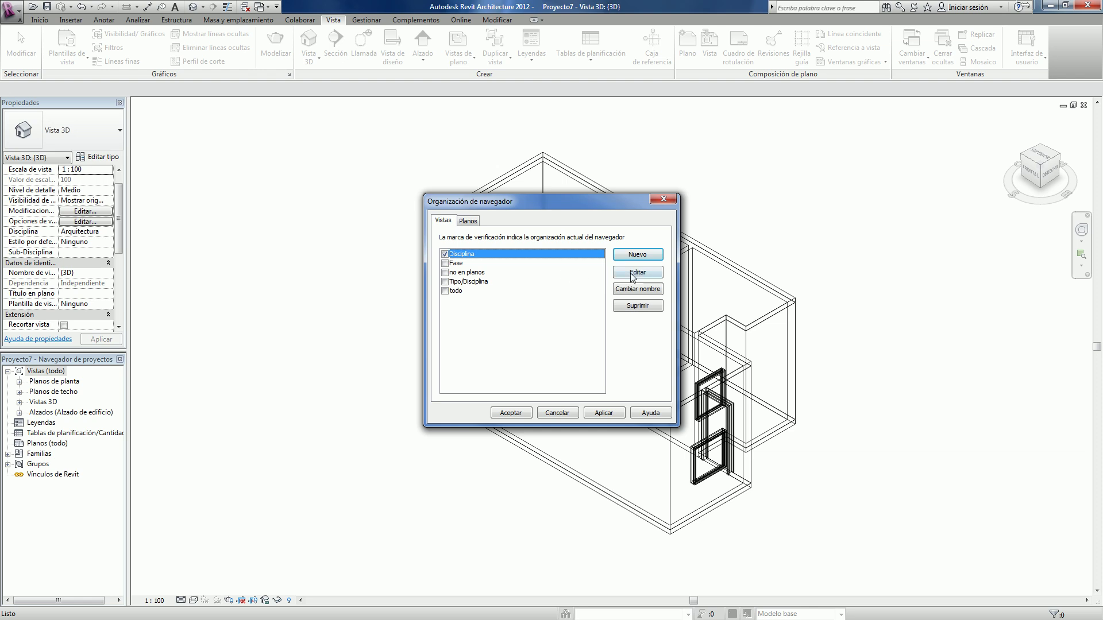
click(638, 272)
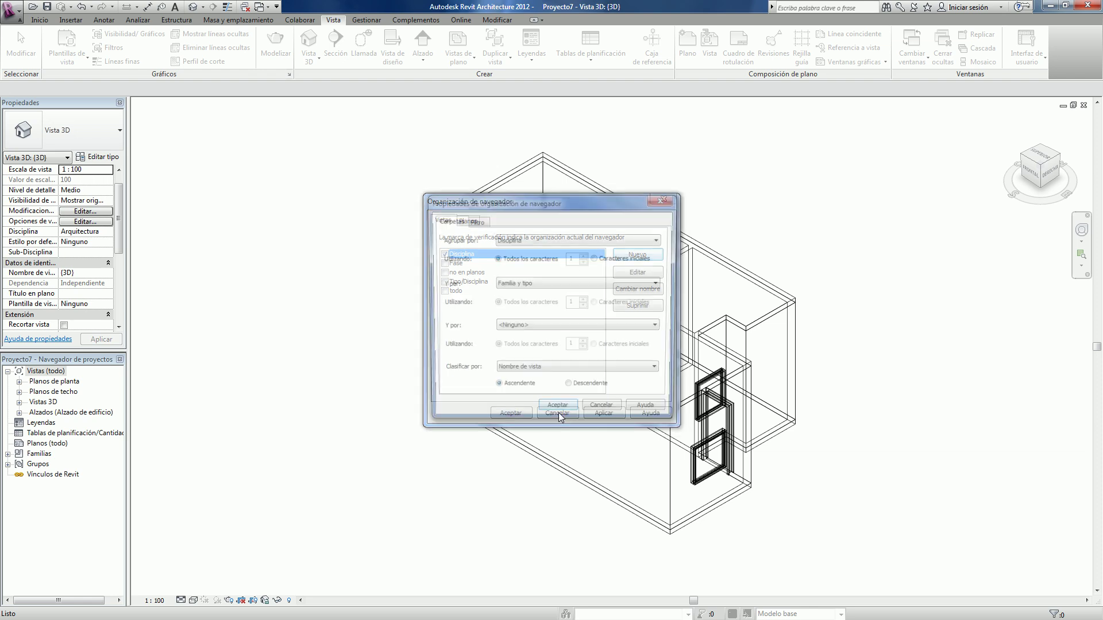
click(538, 285)
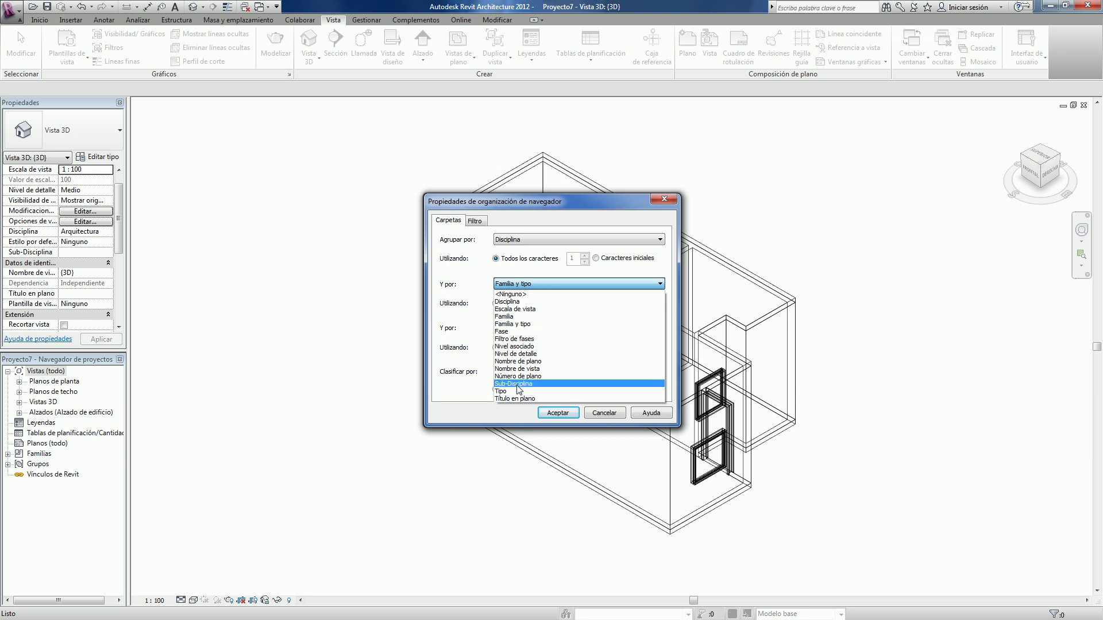
click(518, 385)
click(520, 328)
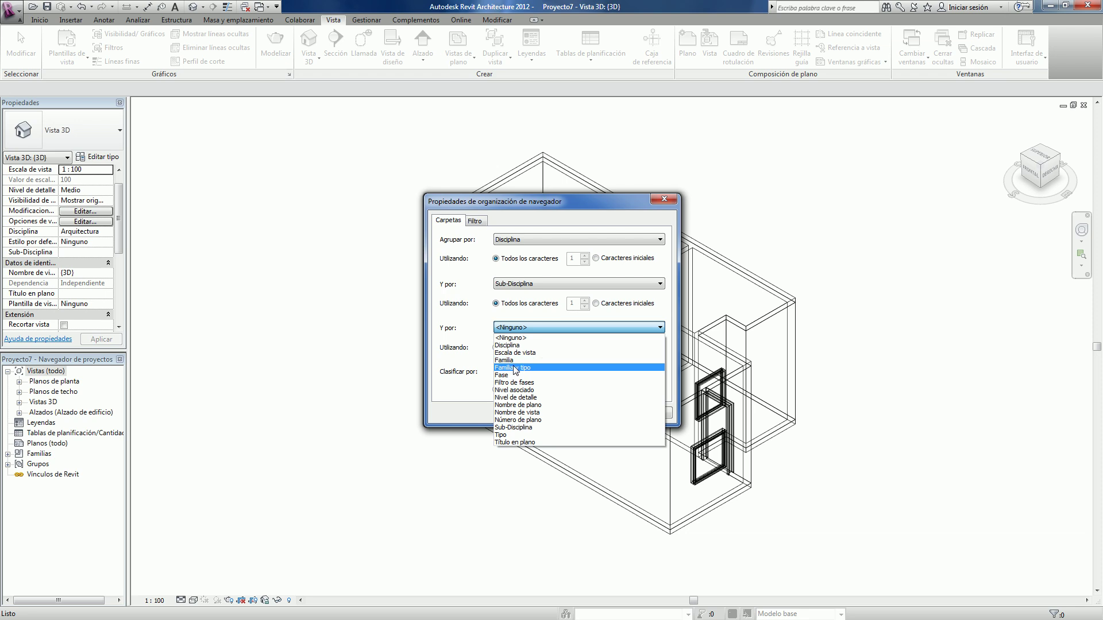
click(512, 367)
click(556, 412)
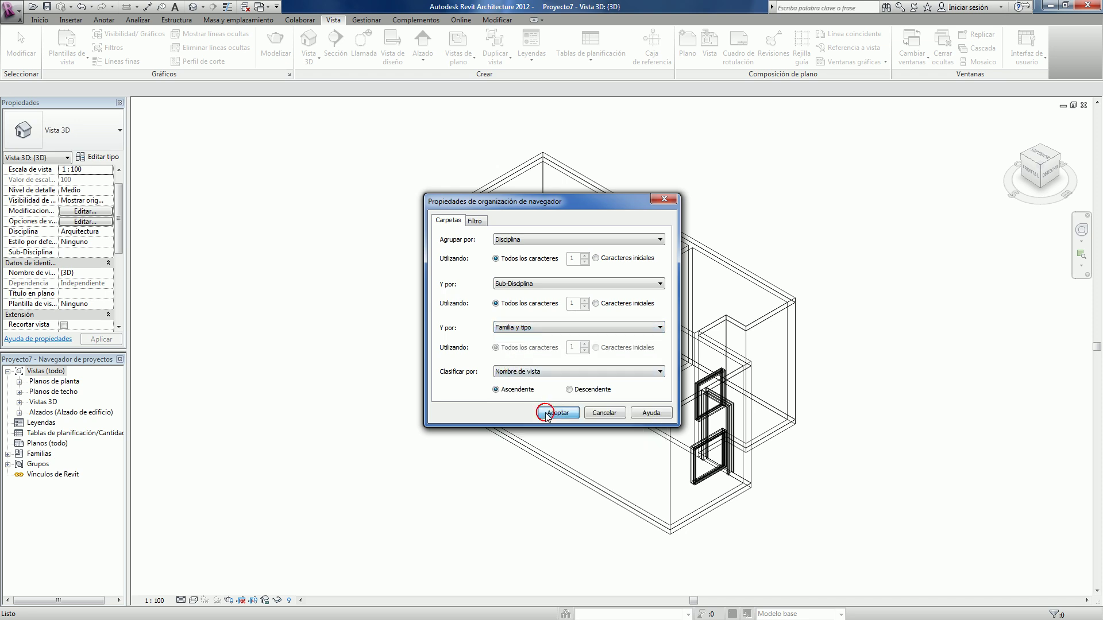
click(510, 413)
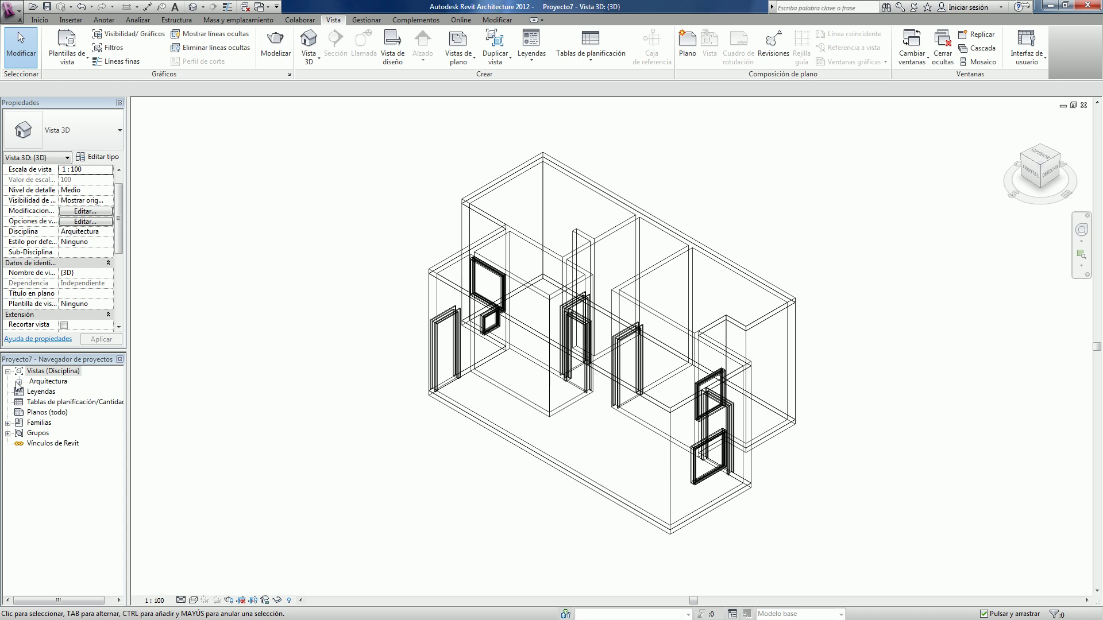
Expand Arquitectura, its ??? folder and Planos de planta to reveal Emplazamiento, Nivel 1 and Nivel 2
click(19, 381)
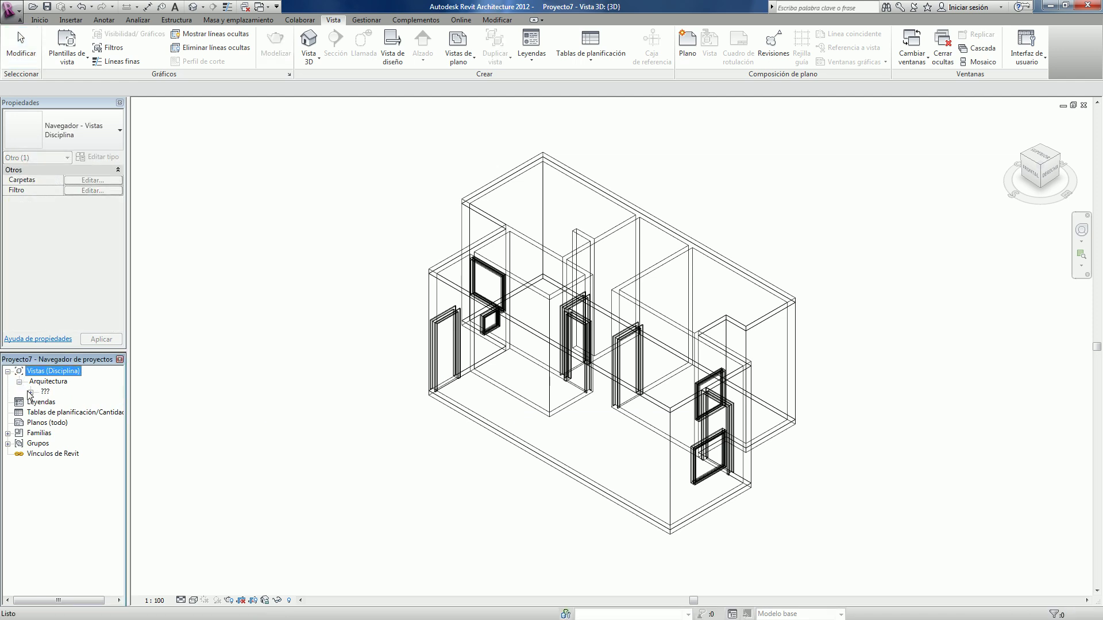
click(30, 392)
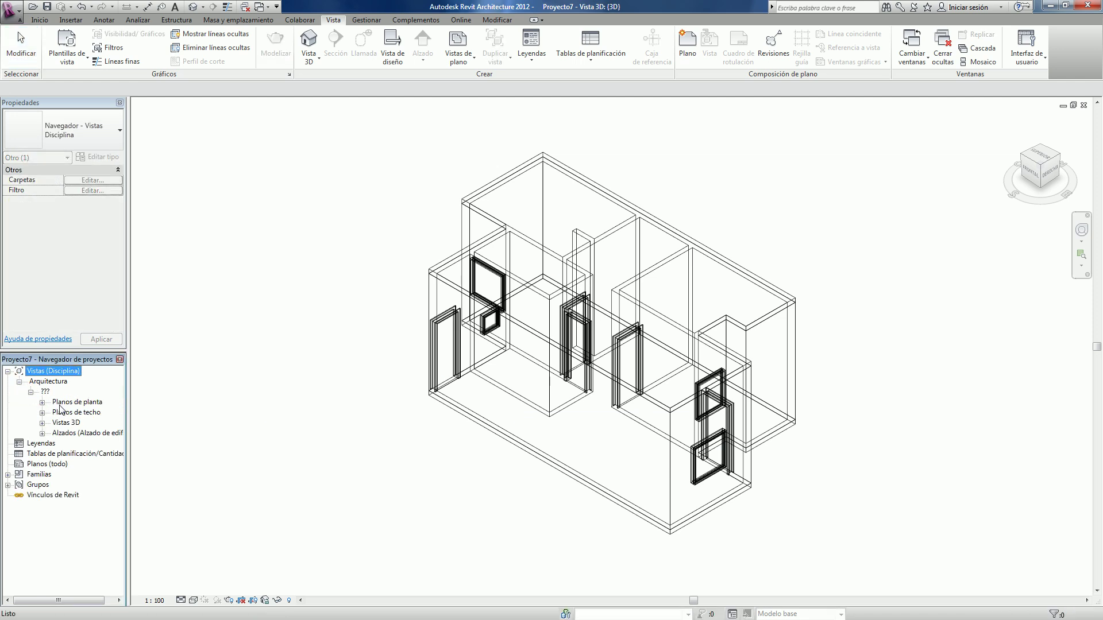
click(42, 402)
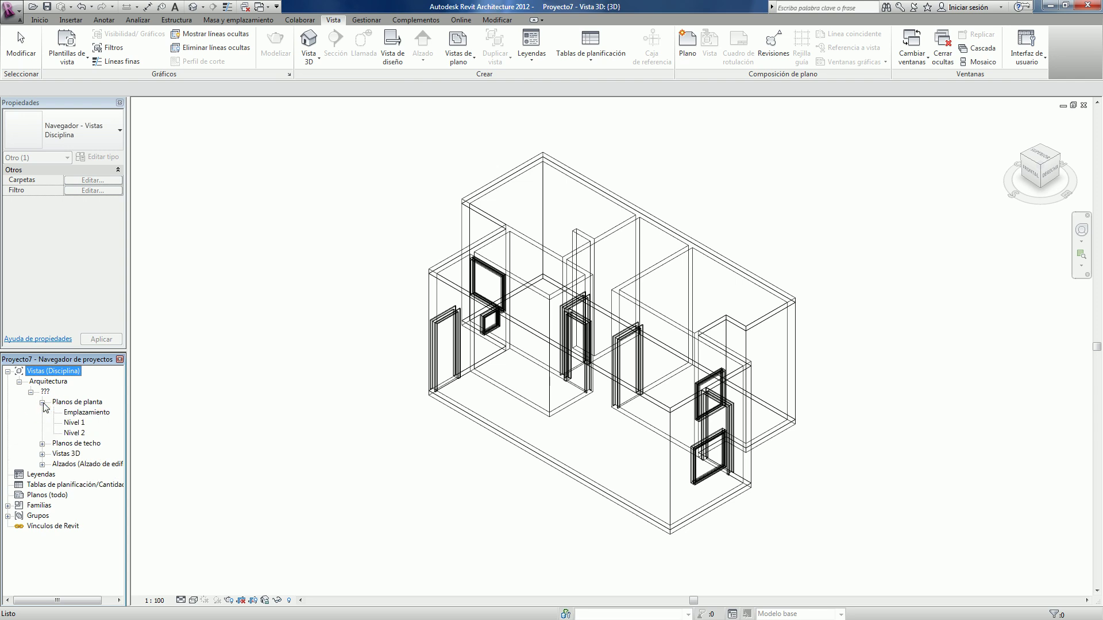
Rename the Nivel 1 plan to A01. Planta Baja, also renaming its matching level
right_click(75, 426)
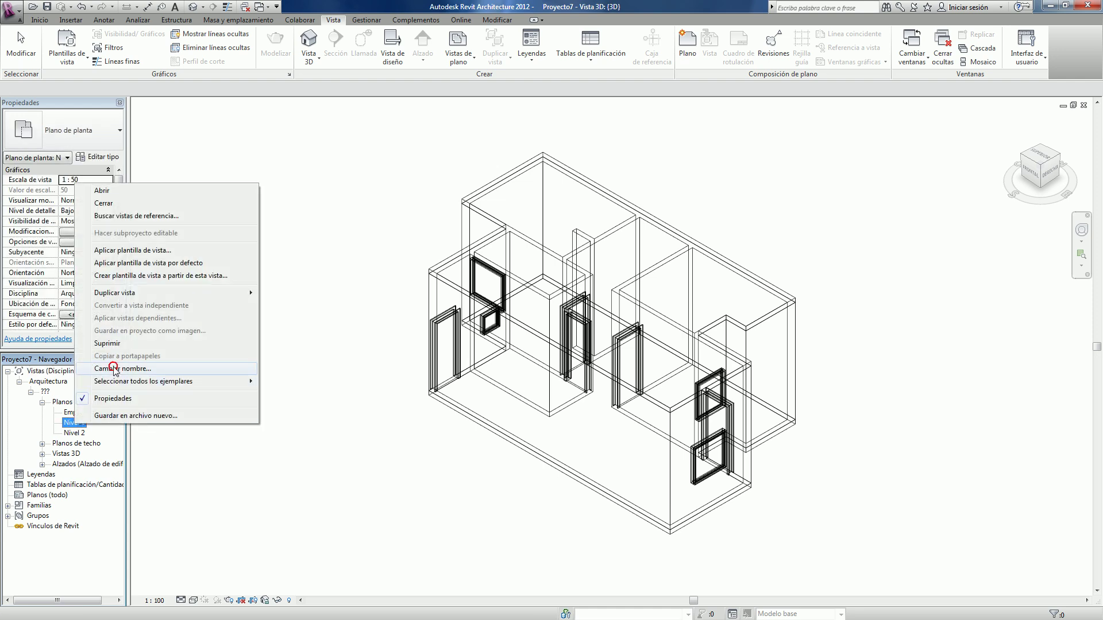
click(114, 370)
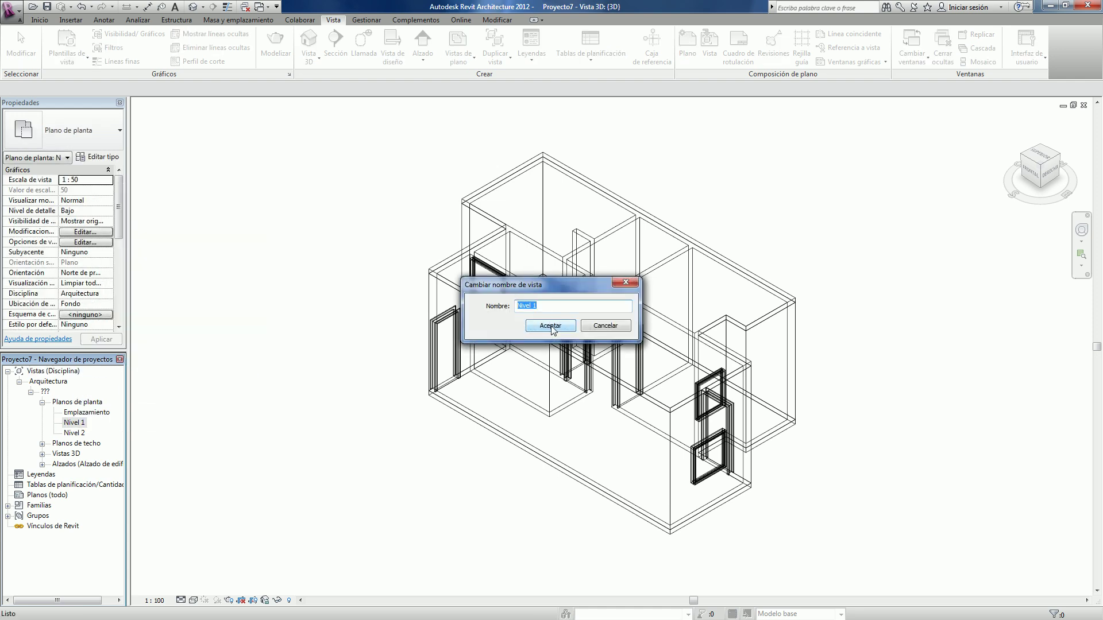
text(A)
text(Pla)
text(a Baja)
click(550, 326)
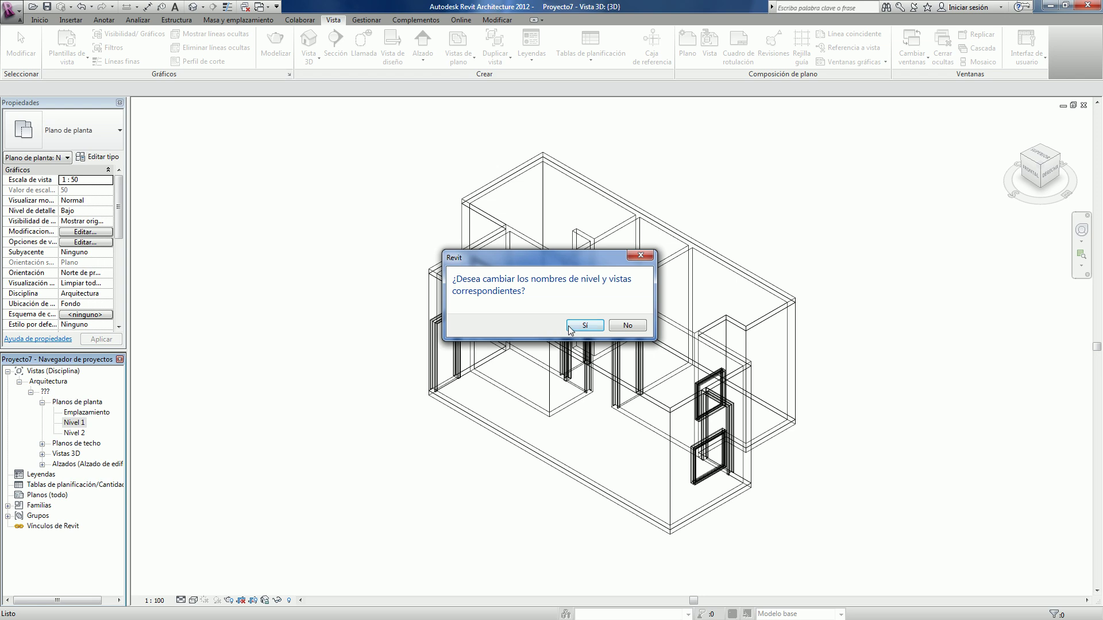
click(573, 325)
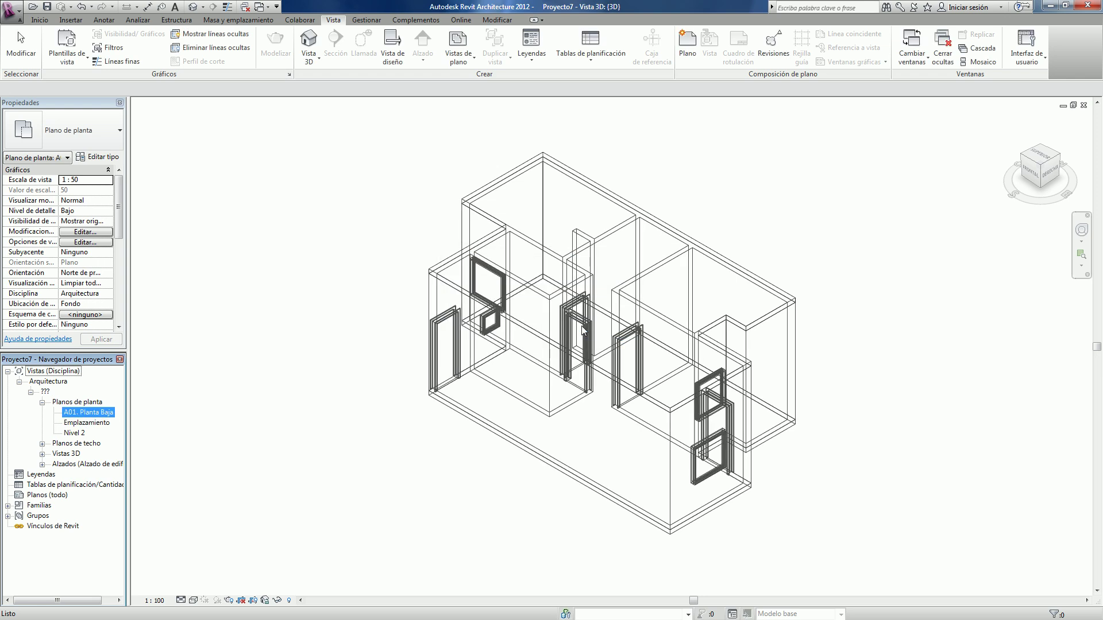
Rename the Nivel 2 plan to A02. Planta Alta, also renaming its matching level
right_click(76, 433)
click(112, 379)
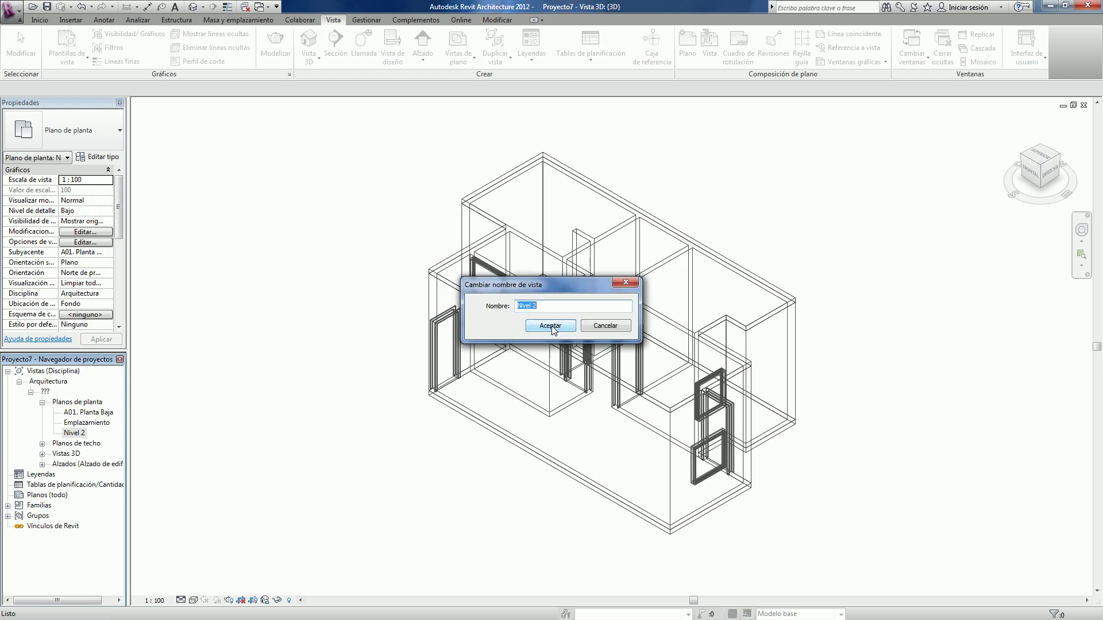
text(A02. P)
text(lanta Alta)
click(561, 326)
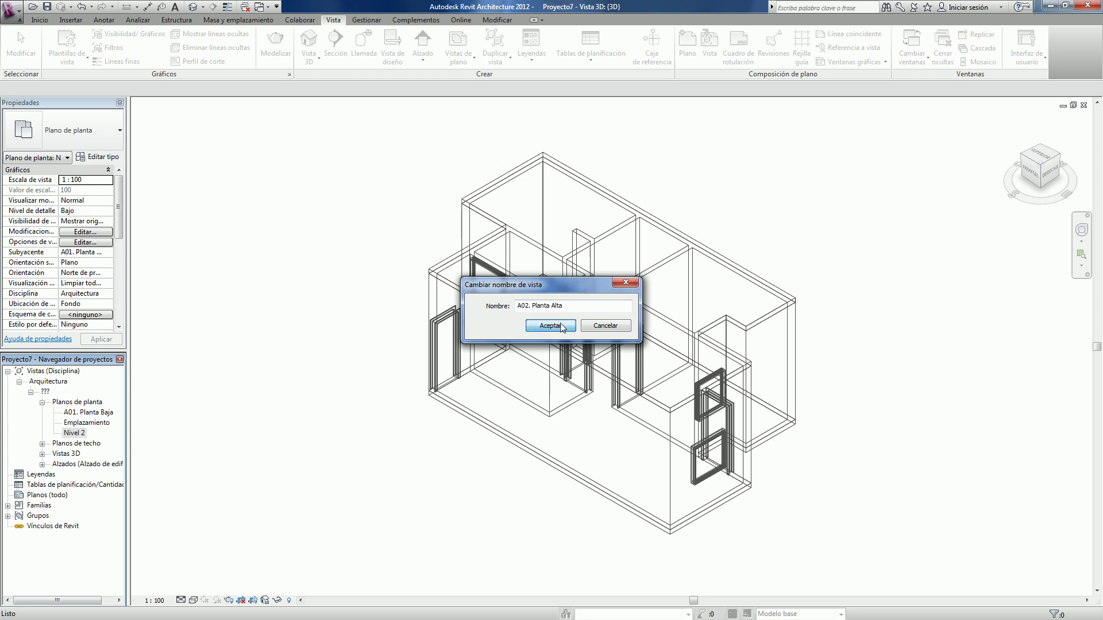
click(594, 326)
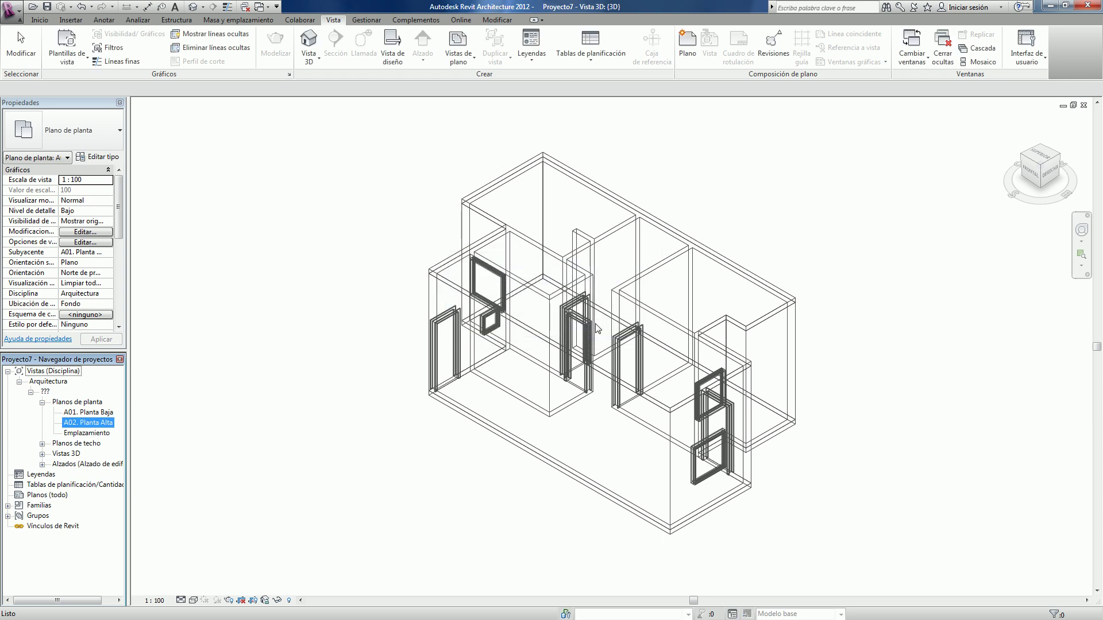
Rename the Emplazamiento plan to A03. Plano de Conjunto
right_click(98, 434)
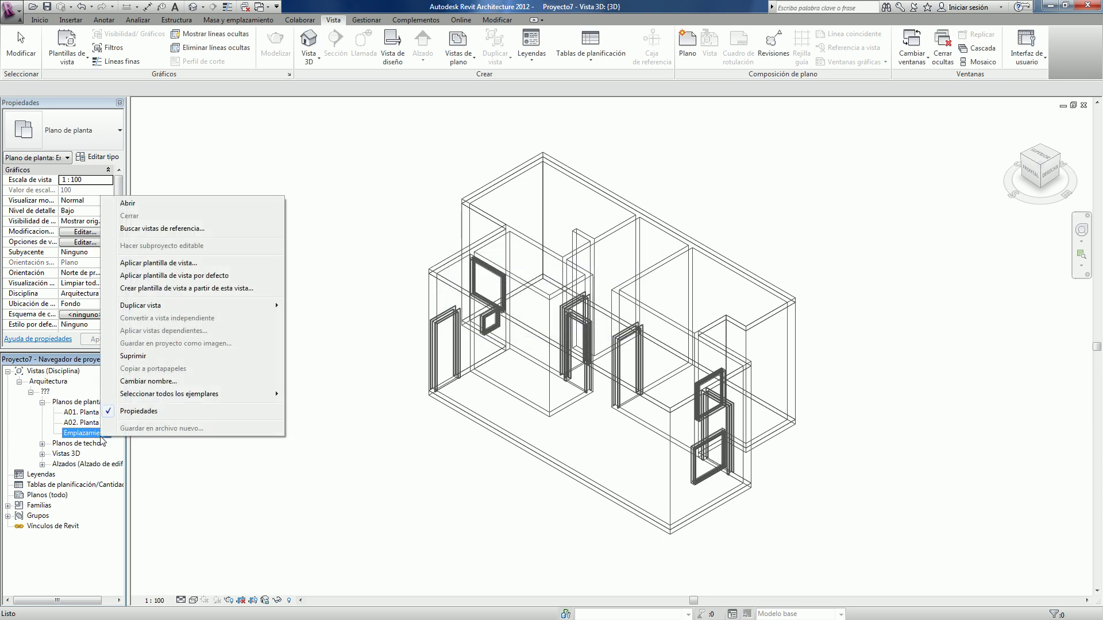
click(132, 382)
text(A03. )
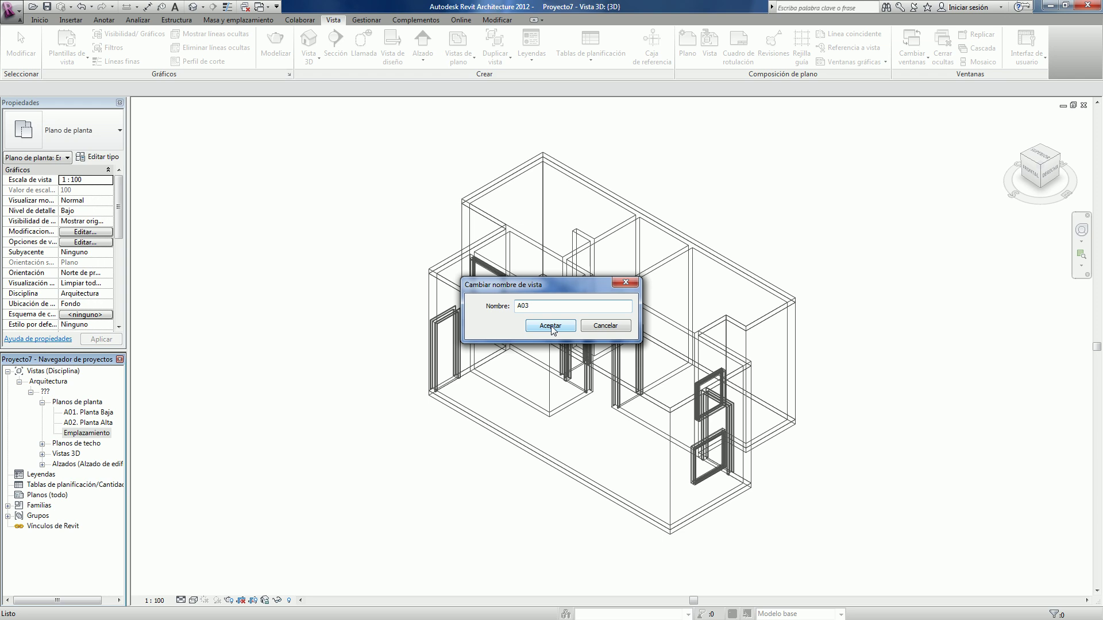
text(Plano )
text(de C)
text(onjunto)
click(551, 326)
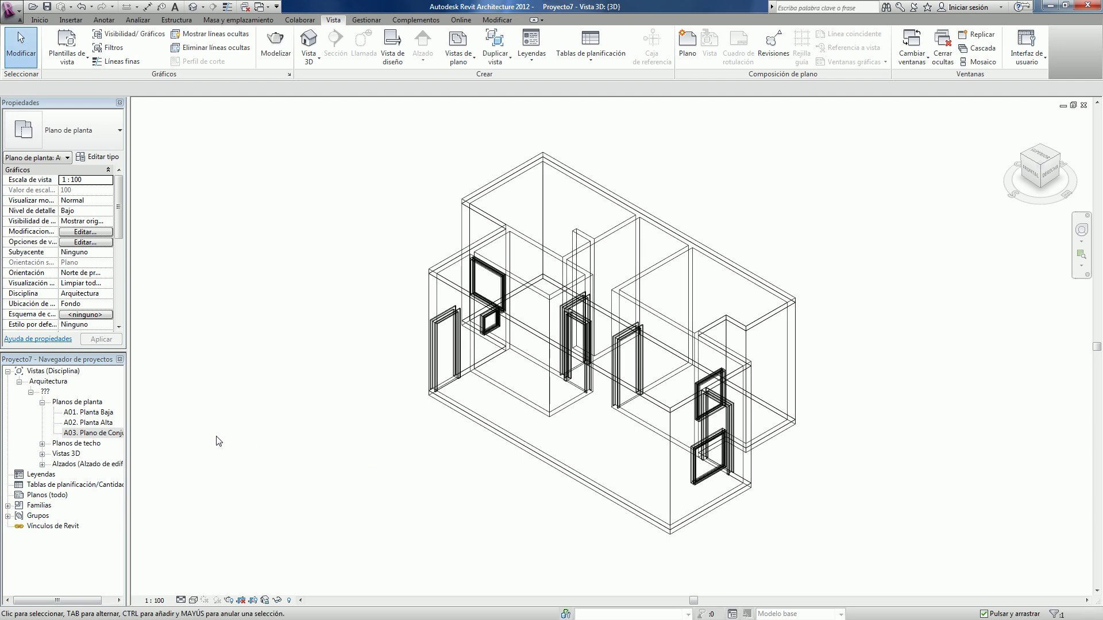
Duplicate A01. Planta Baja and rename the copy HI01. Planta Baja
right_click(99, 412)
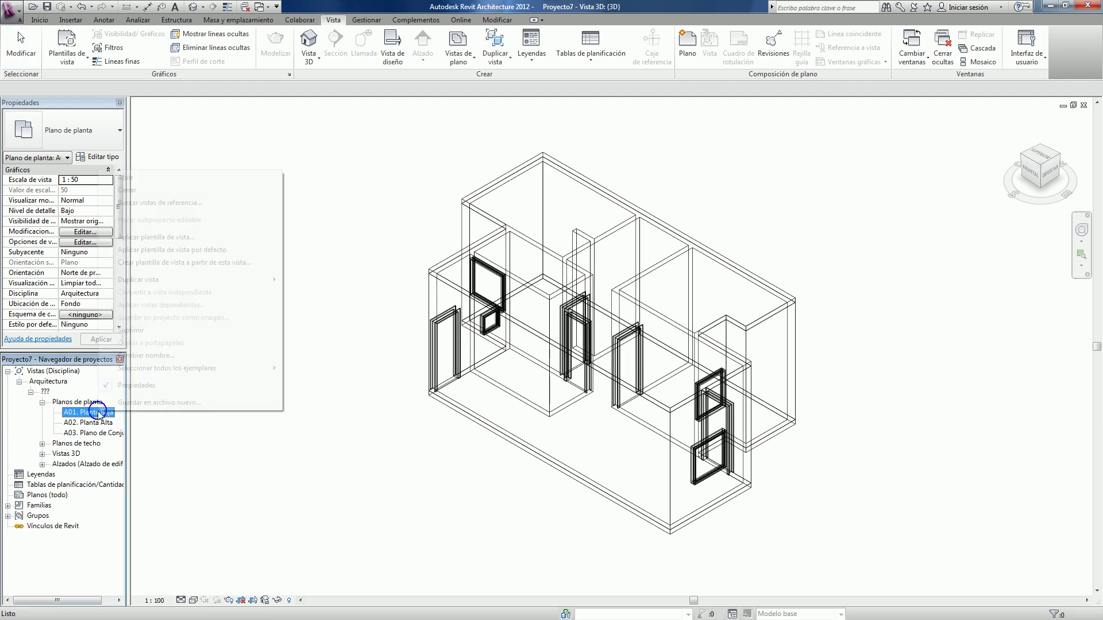
mouse_move(147, 280)
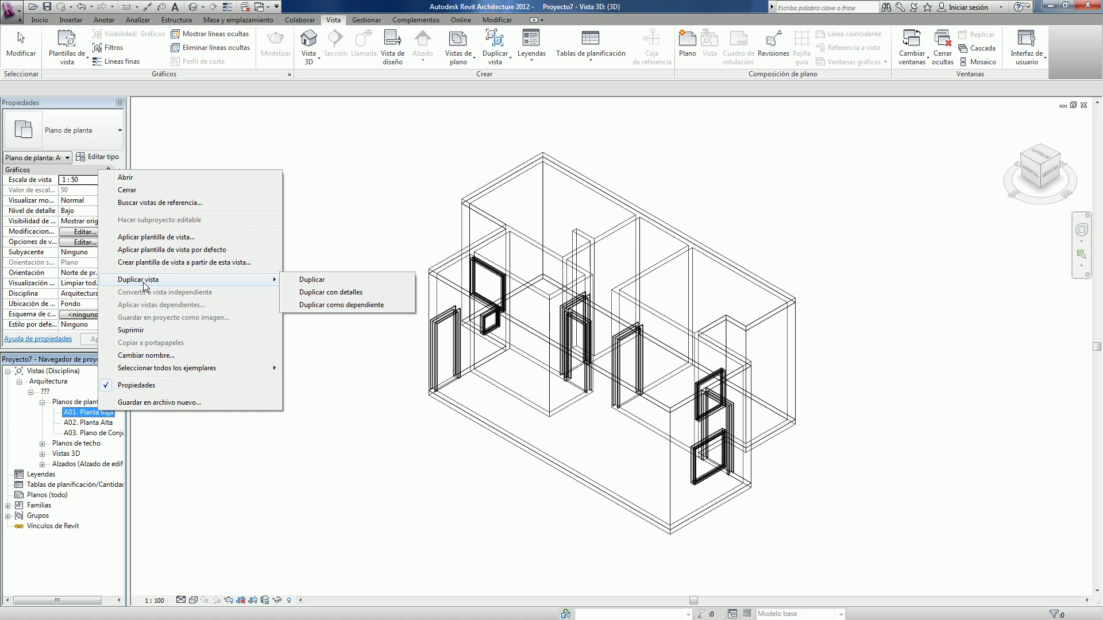
click(311, 280)
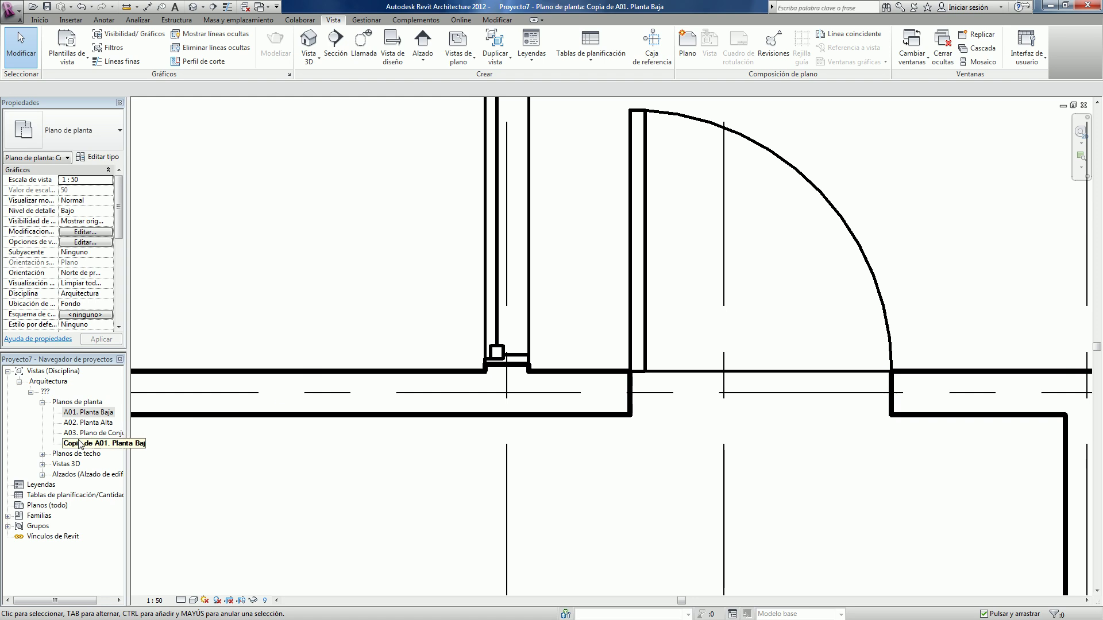
drag(119, 228, 121, 273)
click(101, 252)
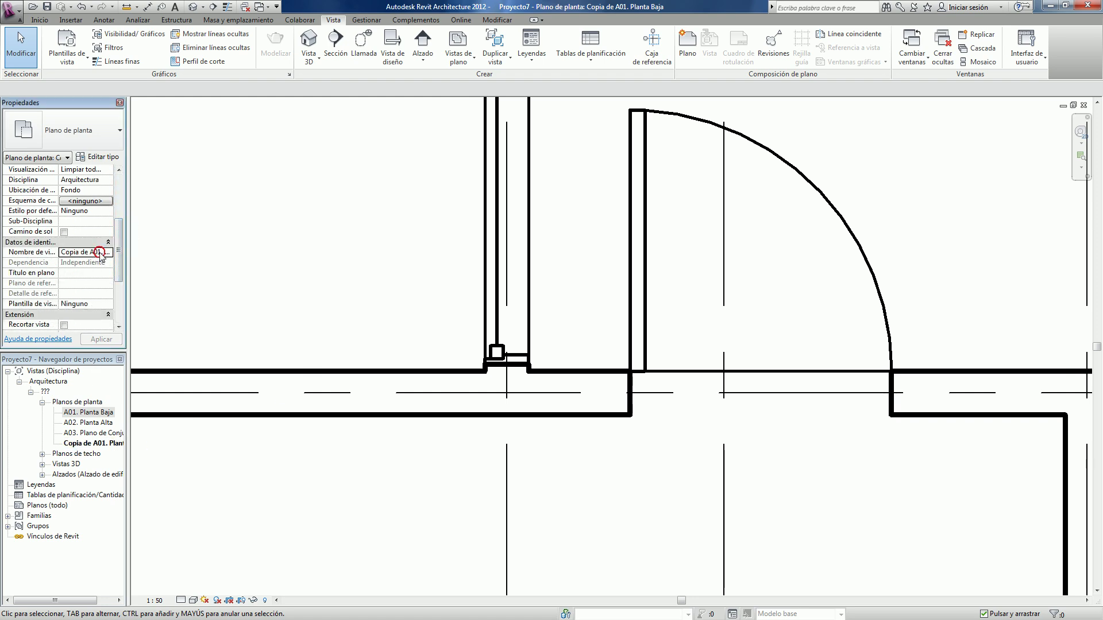
drag(100, 253, 53, 253)
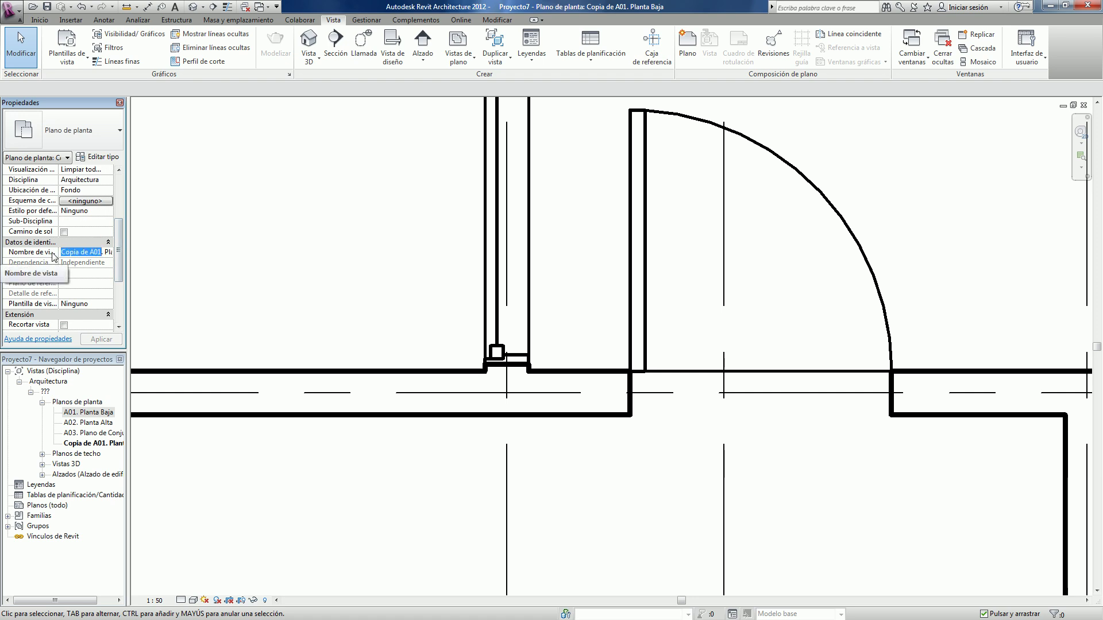
text(HI)
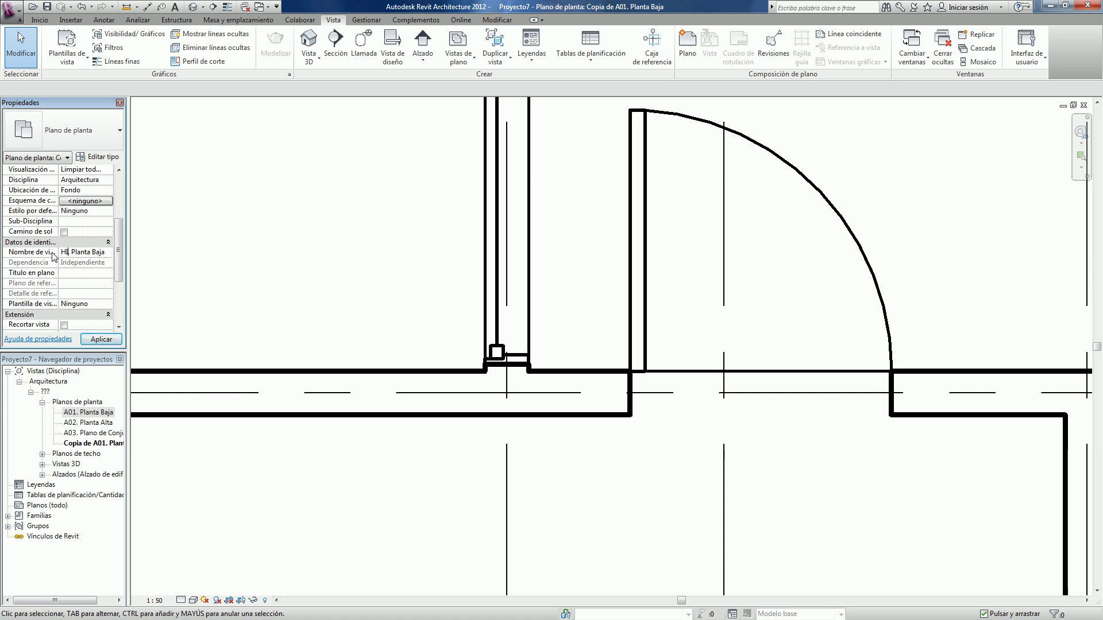
text(01)
Set the copy's Disciplina to Instalaciones and Sub-Disciplina to Hidráulico, and apply
click(108, 180)
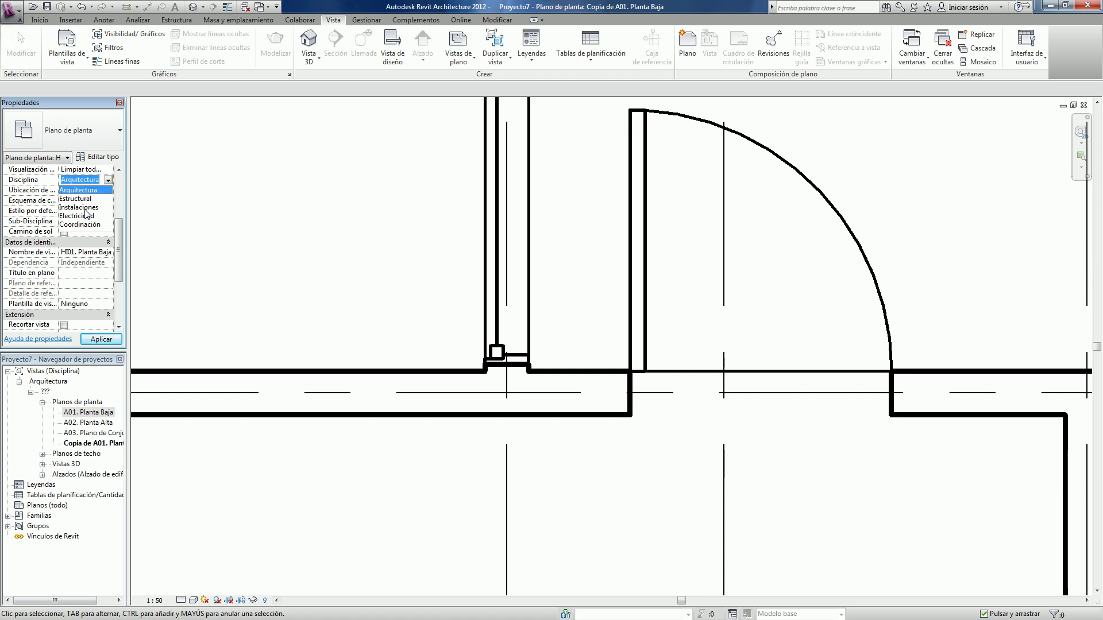
click(86, 209)
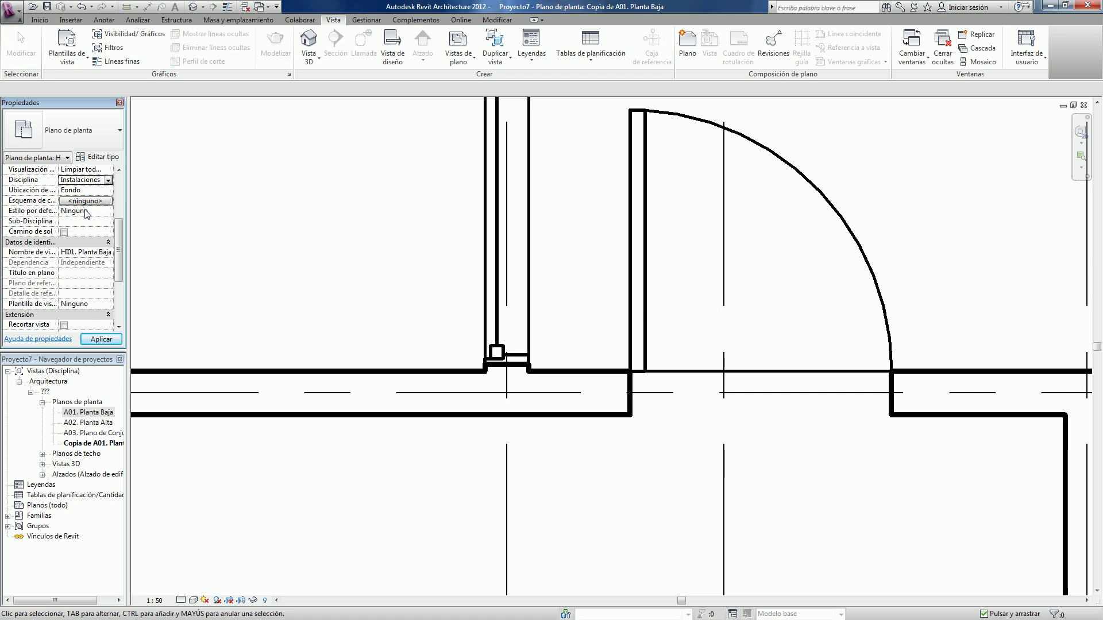
click(84, 222)
text(o)
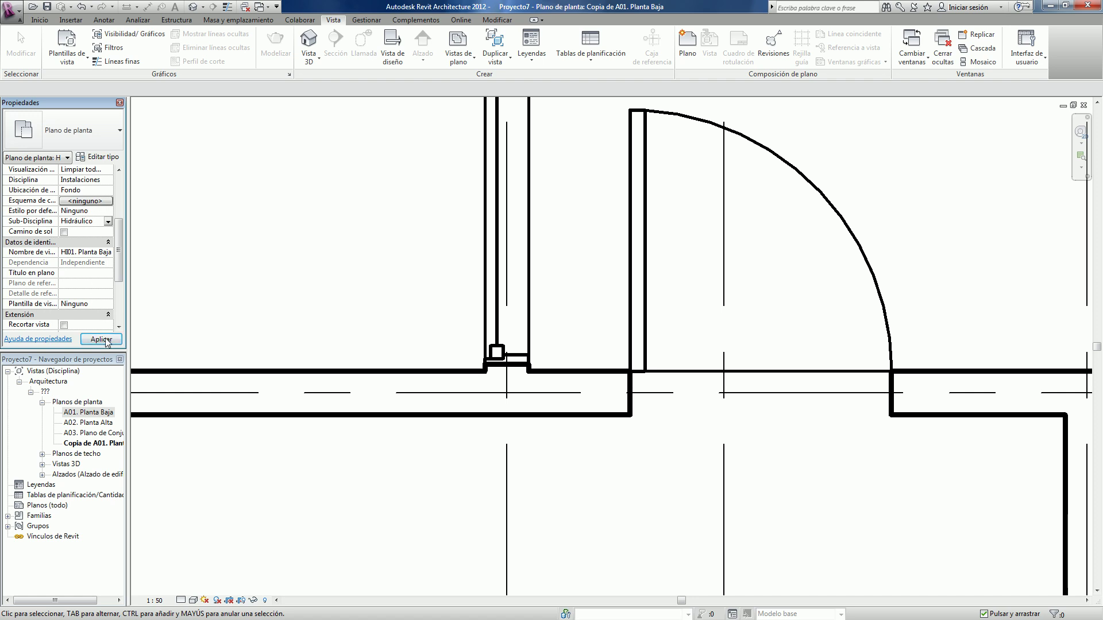
click(101, 340)
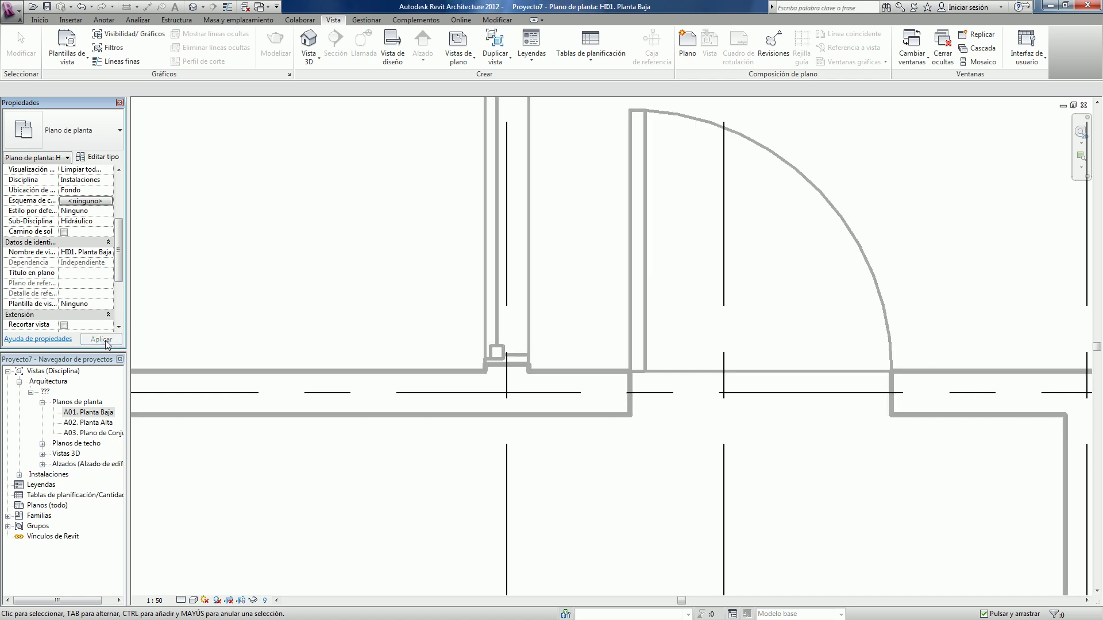
Duplicate A02. Planta Alta and rename the copy HI02. Planta Alta
right_click(99, 425)
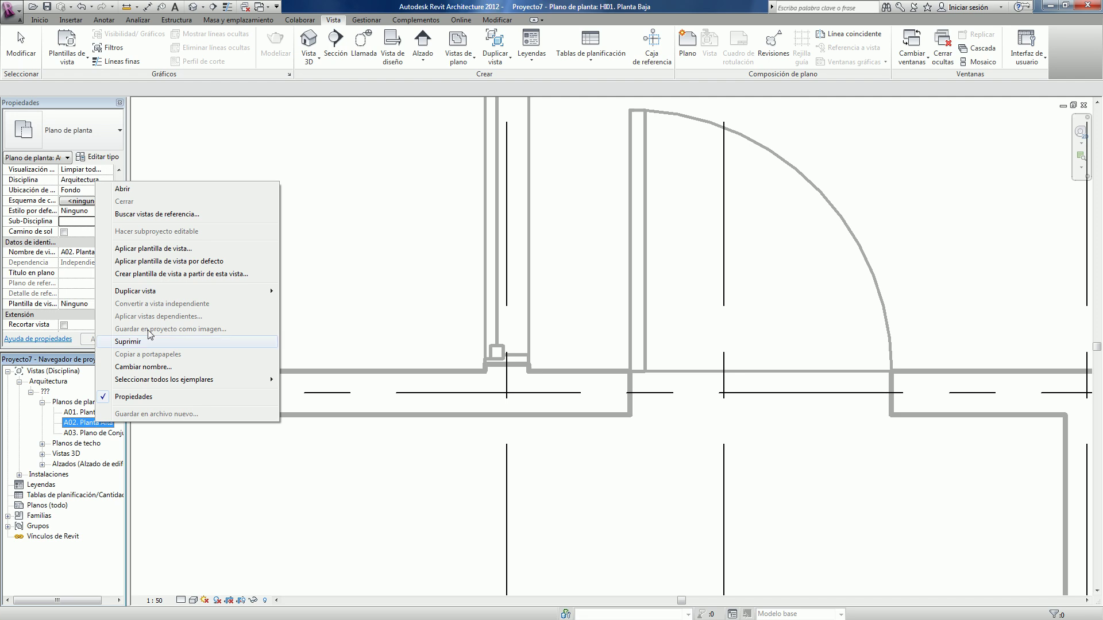
mouse_move(135, 291)
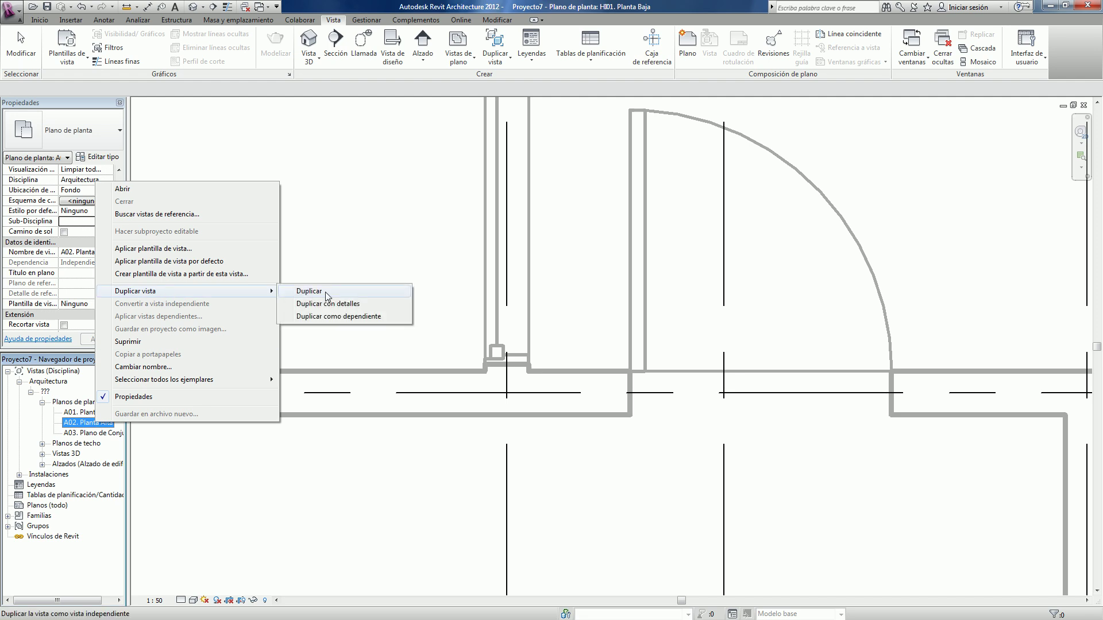
click(326, 294)
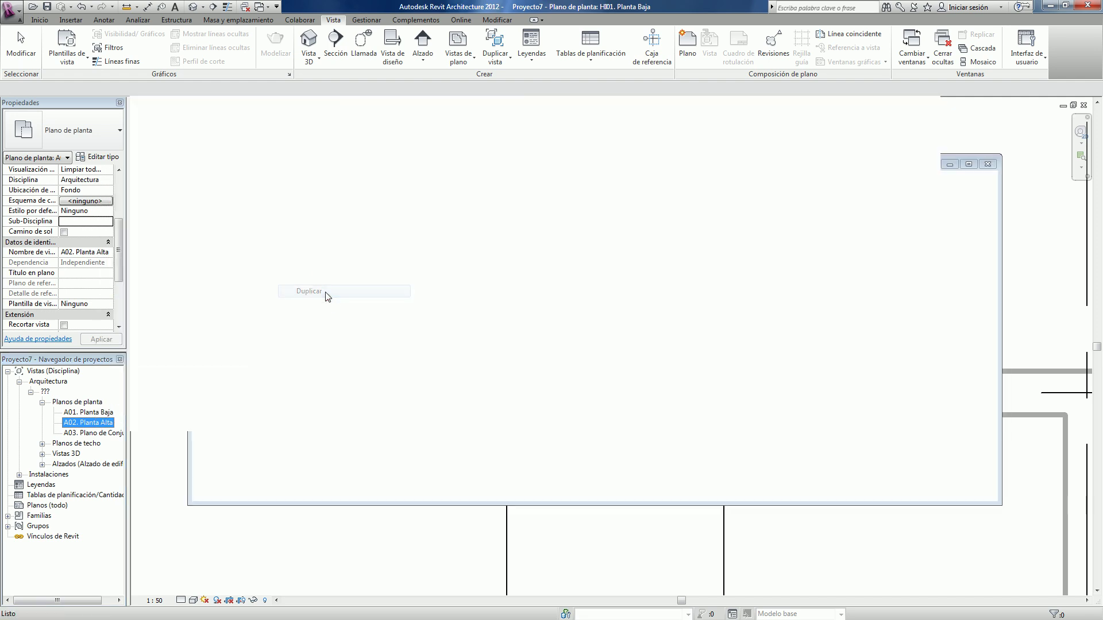
click(102, 255)
drag(95, 253, 54, 256)
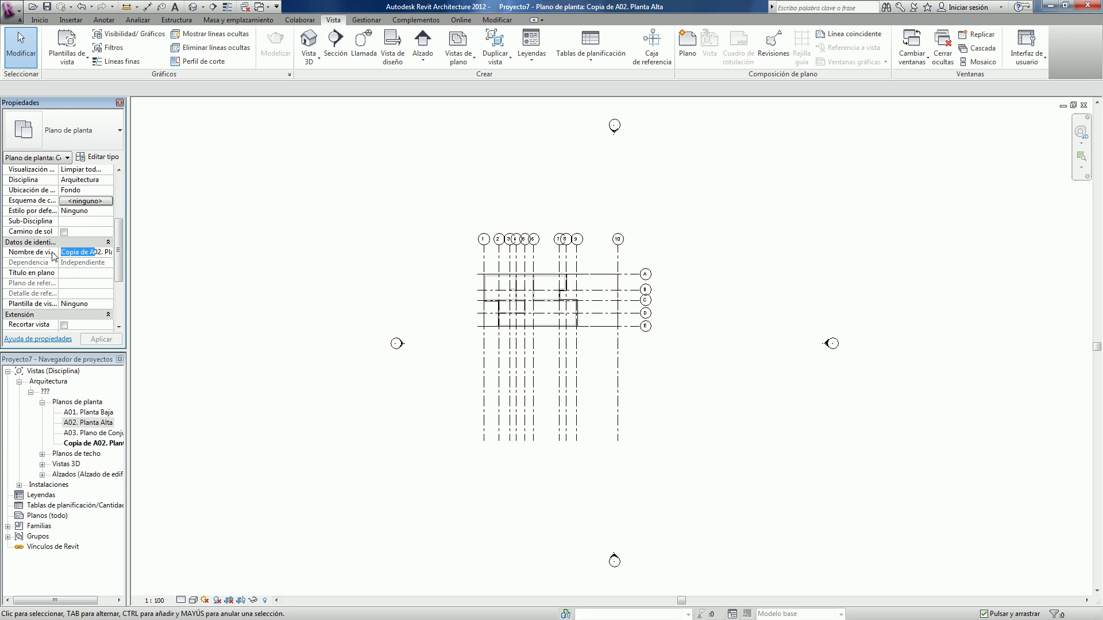
text(H02. Planta Alta)
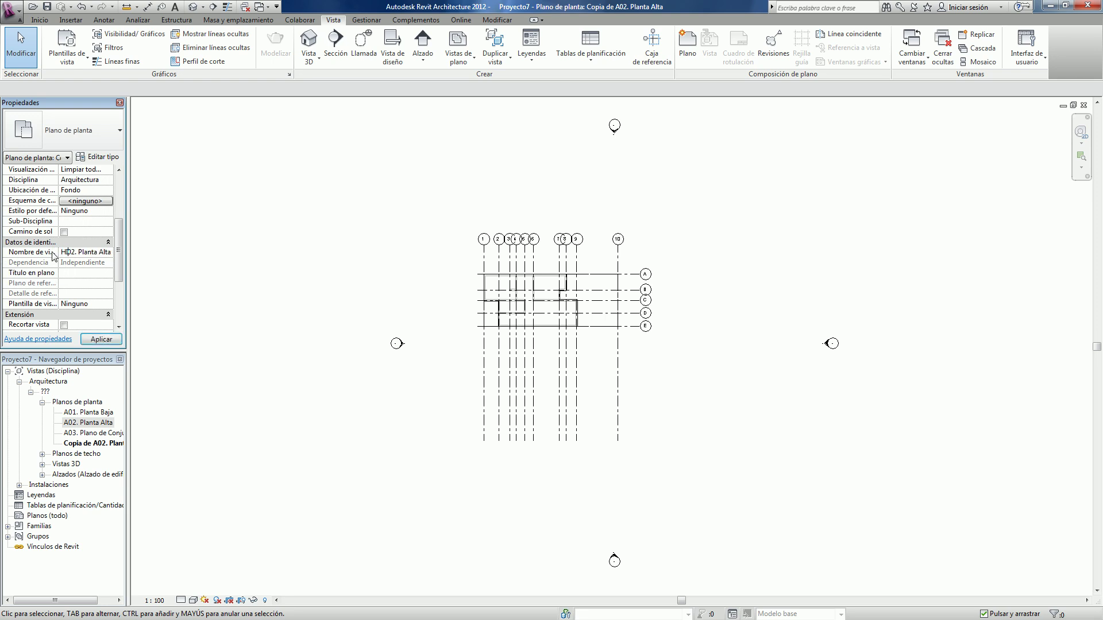
Assign HI02. Planta Alta to Disciplina Instalaciones with Sub-Disciplina Hidráulico
click(108, 181)
click(79, 207)
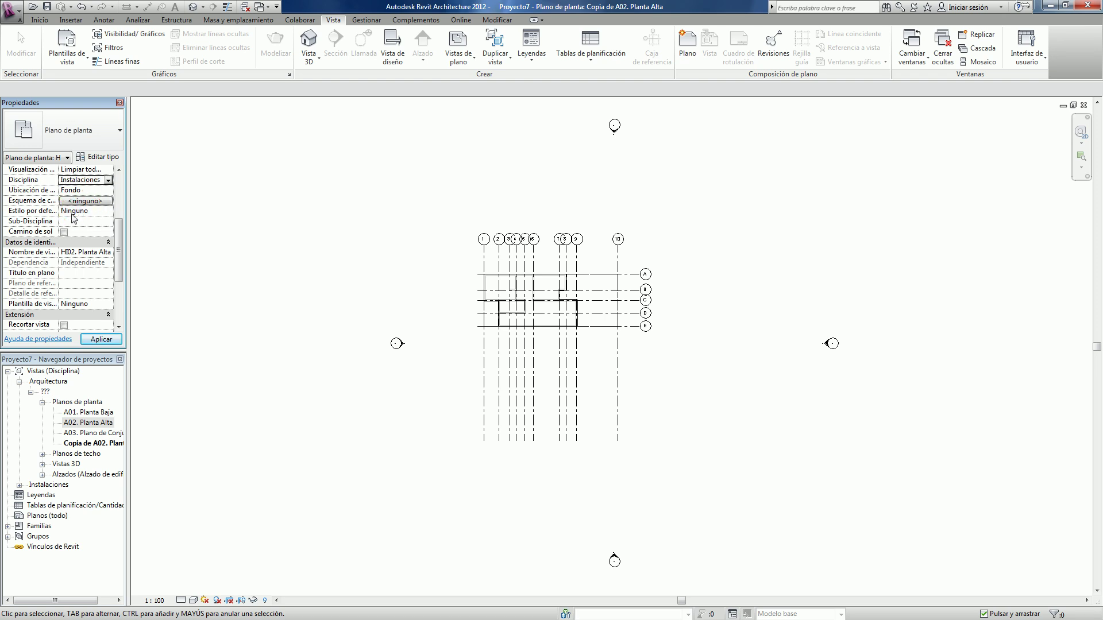
click(107, 221)
click(89, 235)
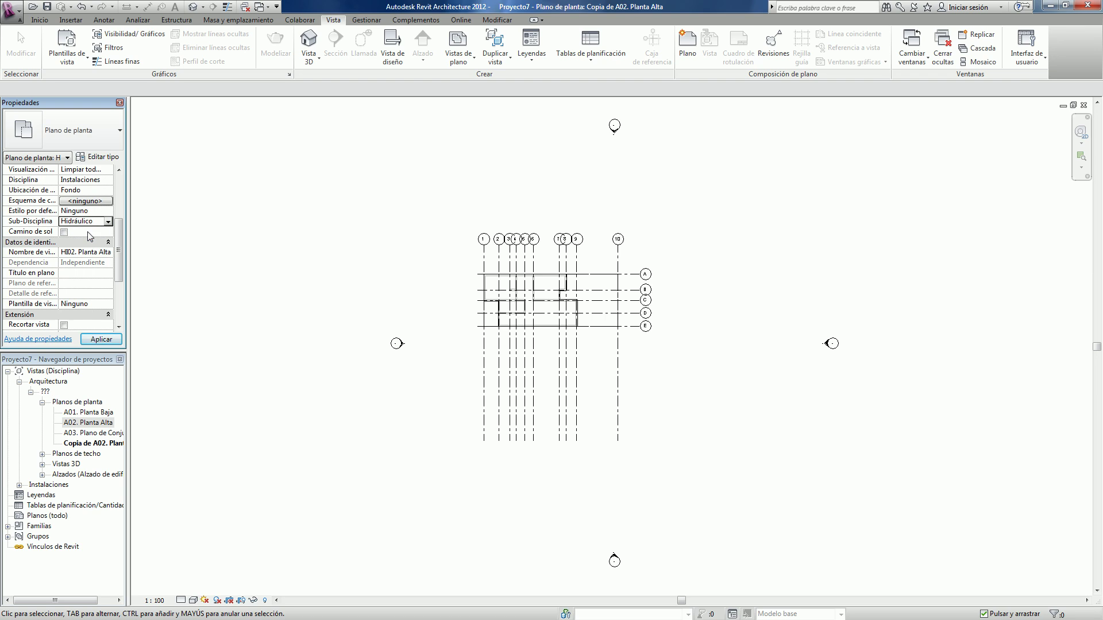
click(96, 434)
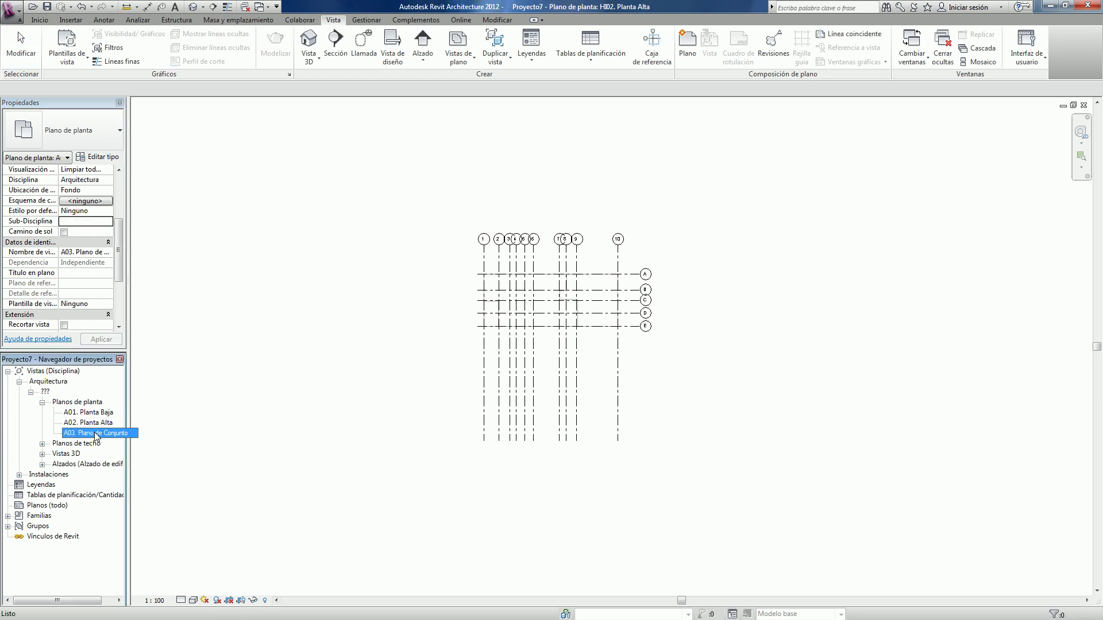
Duplicate A03. Plano de Conjunto and rename the view HI03. Plano de Conjunto
right_click(96, 436)
click(134, 302)
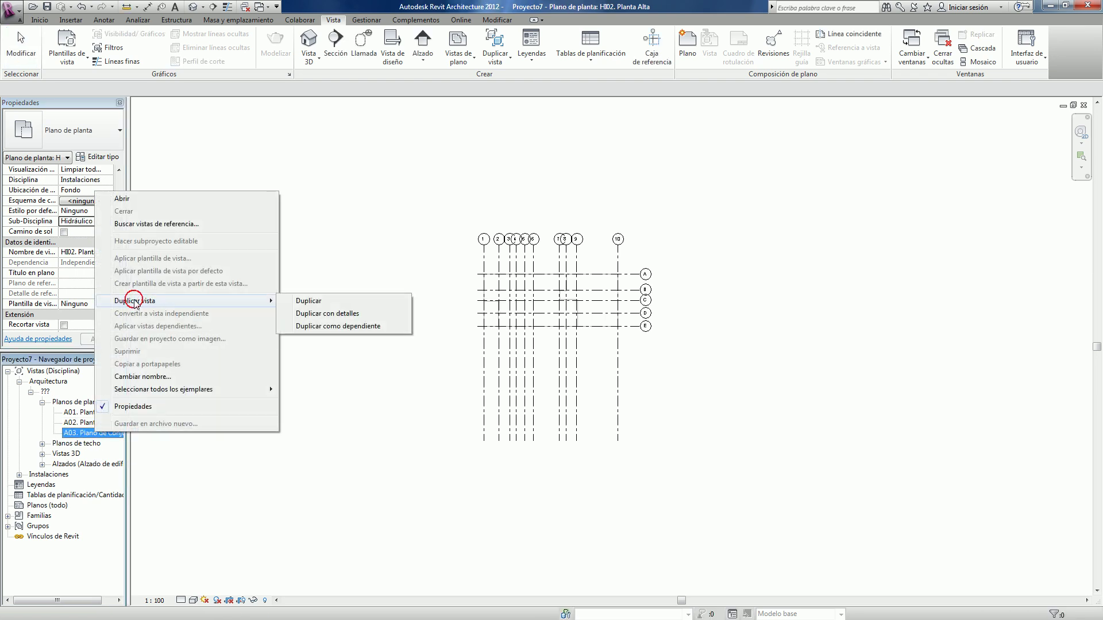
click(330, 302)
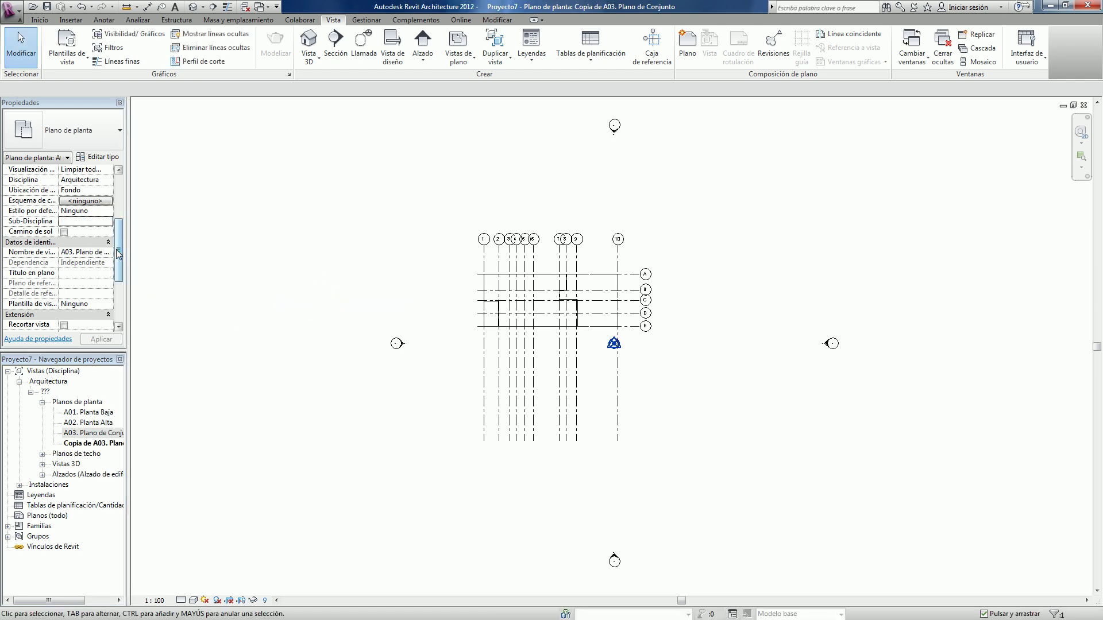
click(64, 253)
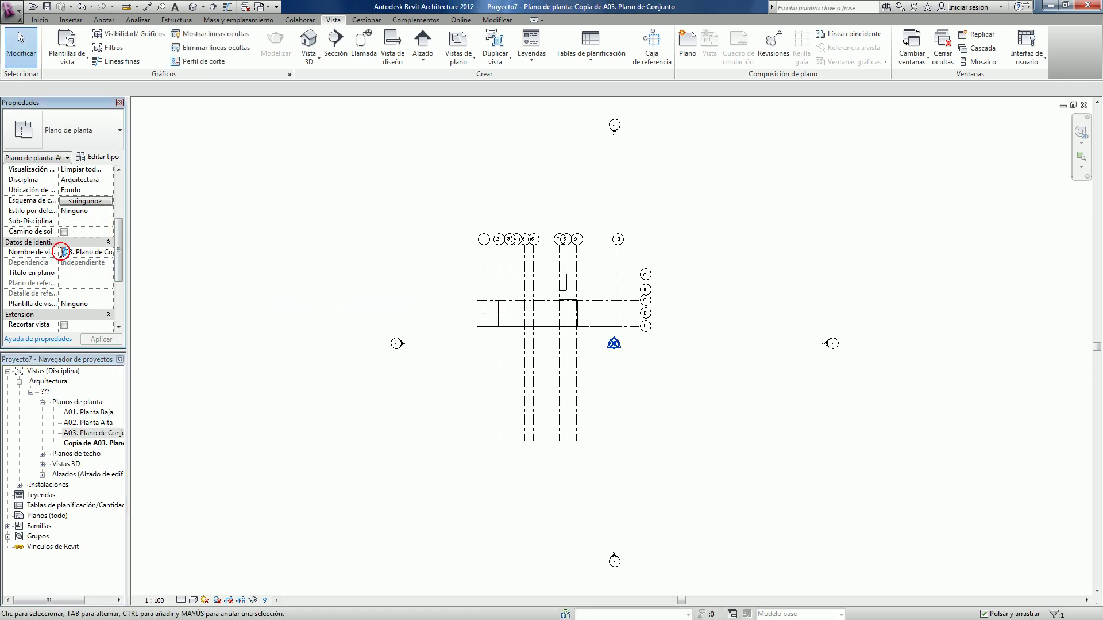
text(HI)
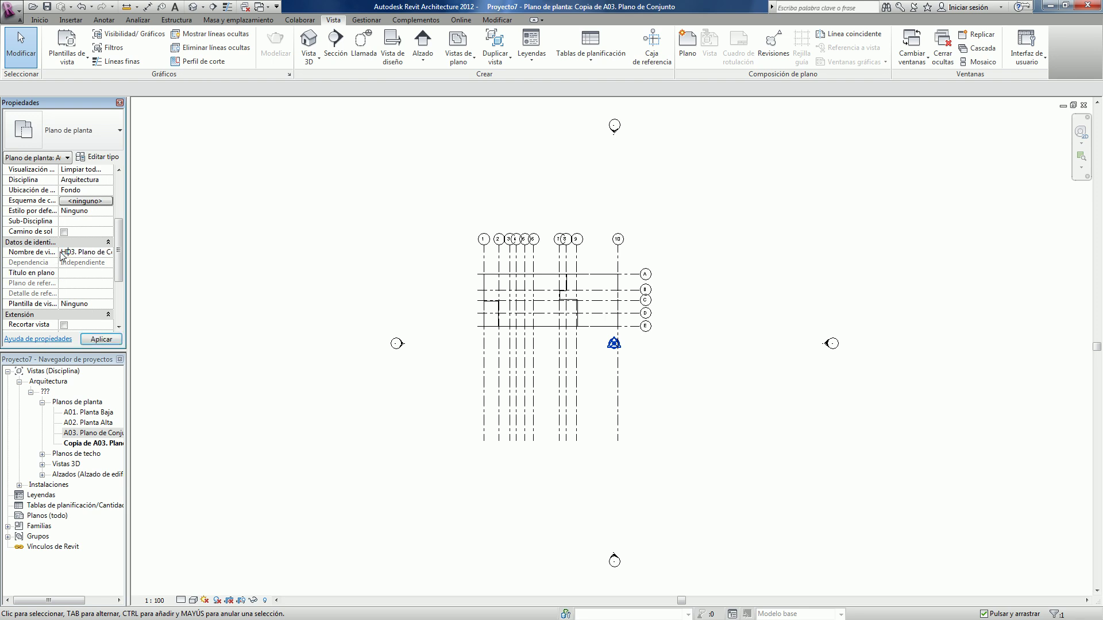
Set HI03's Disciplina to Instalaciones and Sub-Disciplina to Hidráulico, and apply
click(109, 181)
click(108, 180)
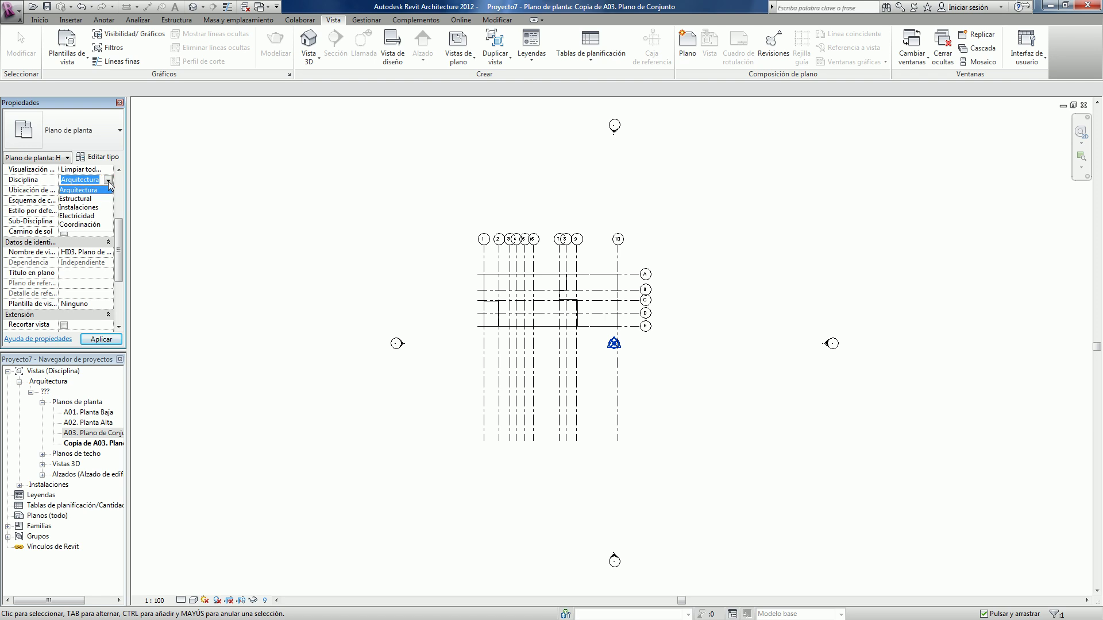
click(95, 210)
click(92, 221)
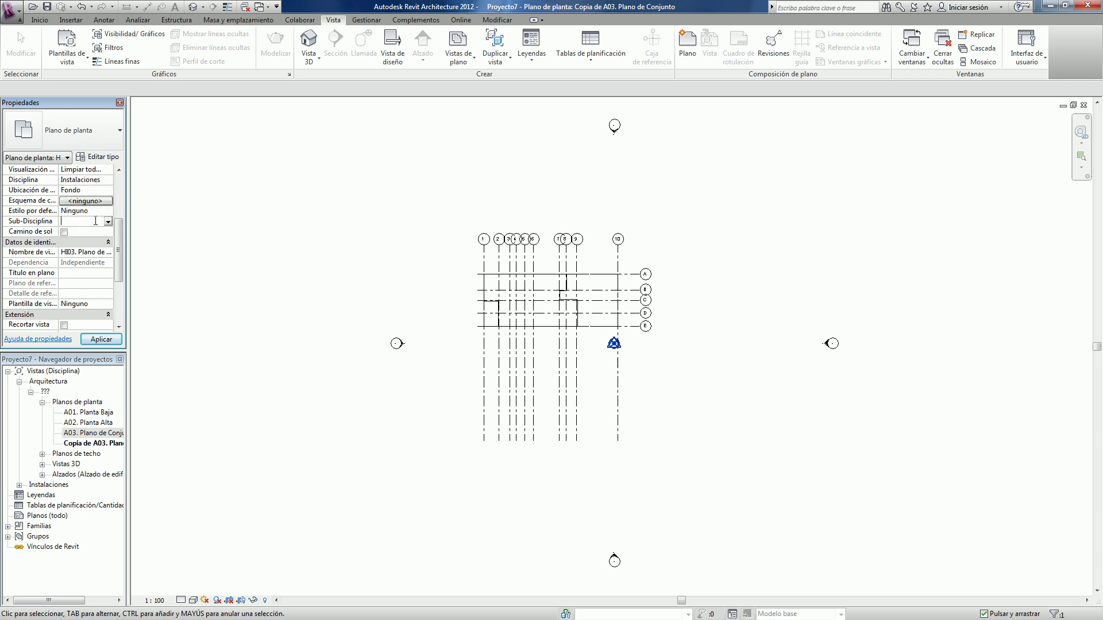
click(86, 233)
text(Hidráulico)
click(101, 339)
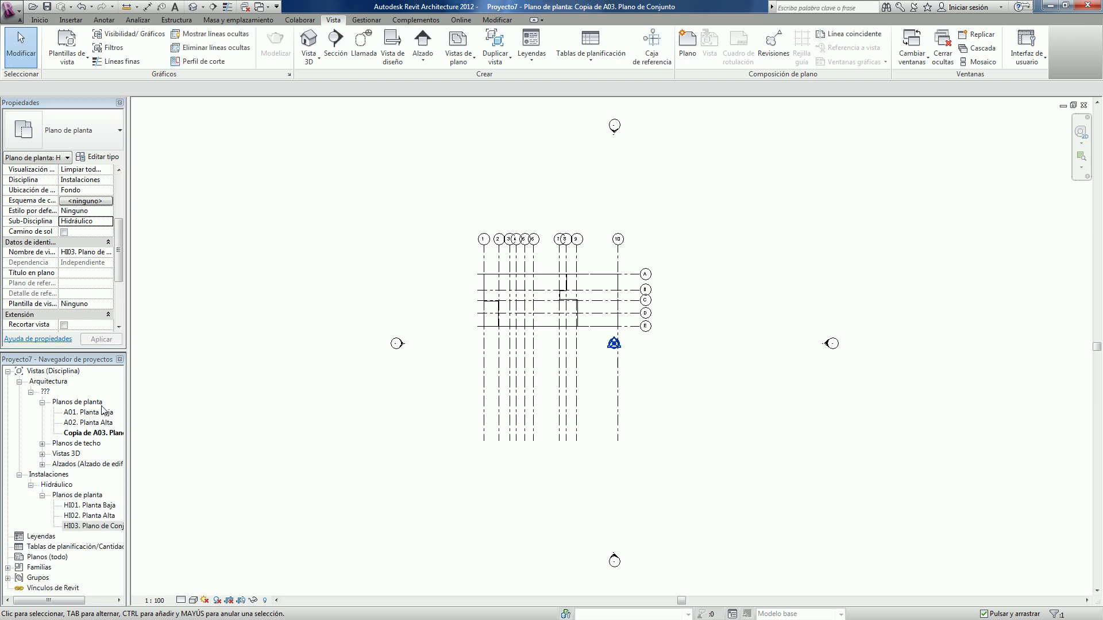
Rename the leftover 'Copia de A03. Plano de Conjunto' view back to A03. Plano de Conjunto
click(101, 431)
right_click(102, 437)
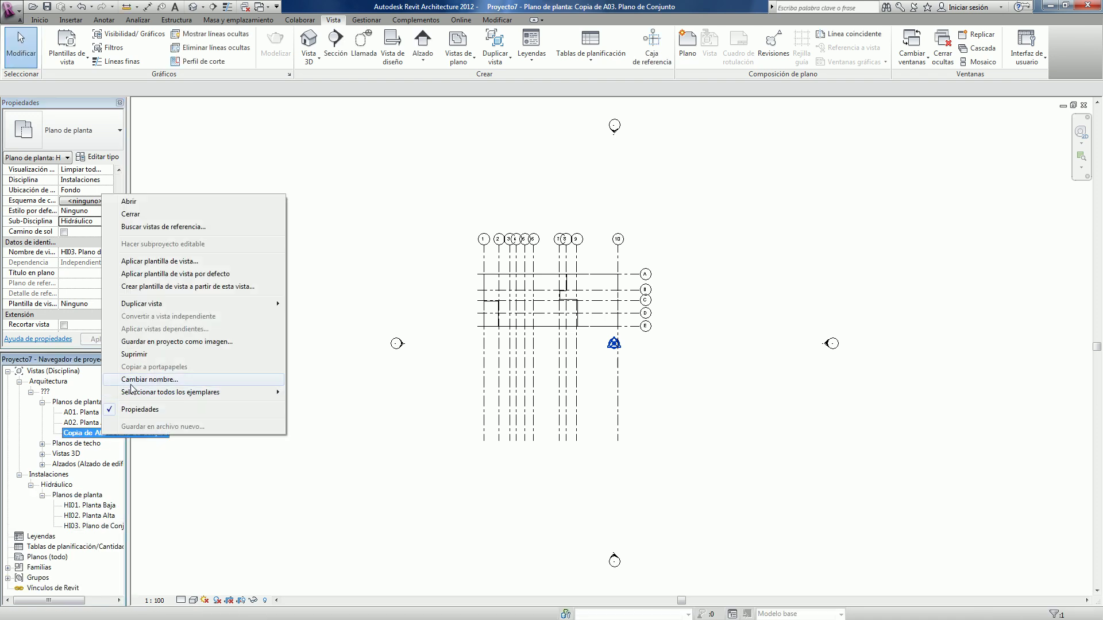
click(149, 379)
click(542, 305)
drag(542, 305, 504, 307)
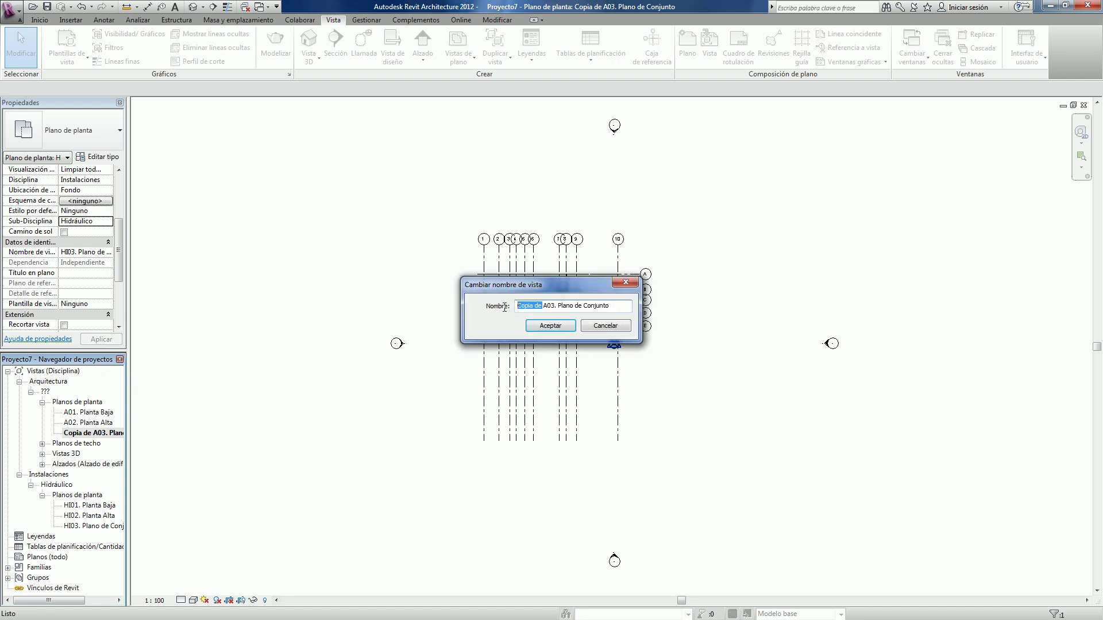
key(Delete)
click(550, 325)
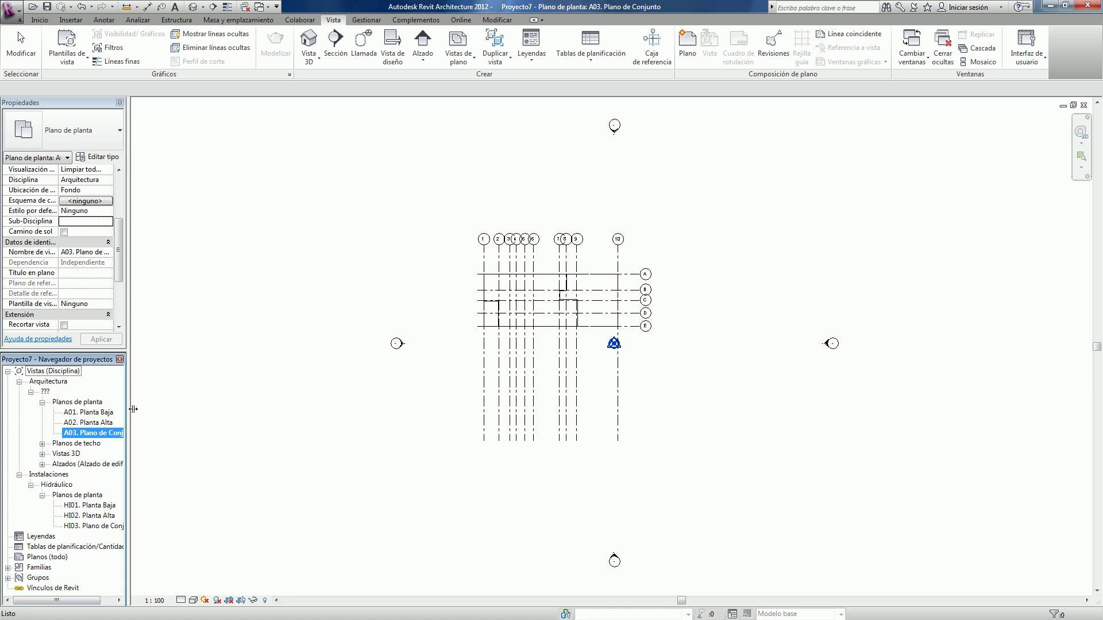
Duplicate A01. Planta Baja again and rename the copy SAN01. Planta Baja
click(96, 412)
right_click(98, 412)
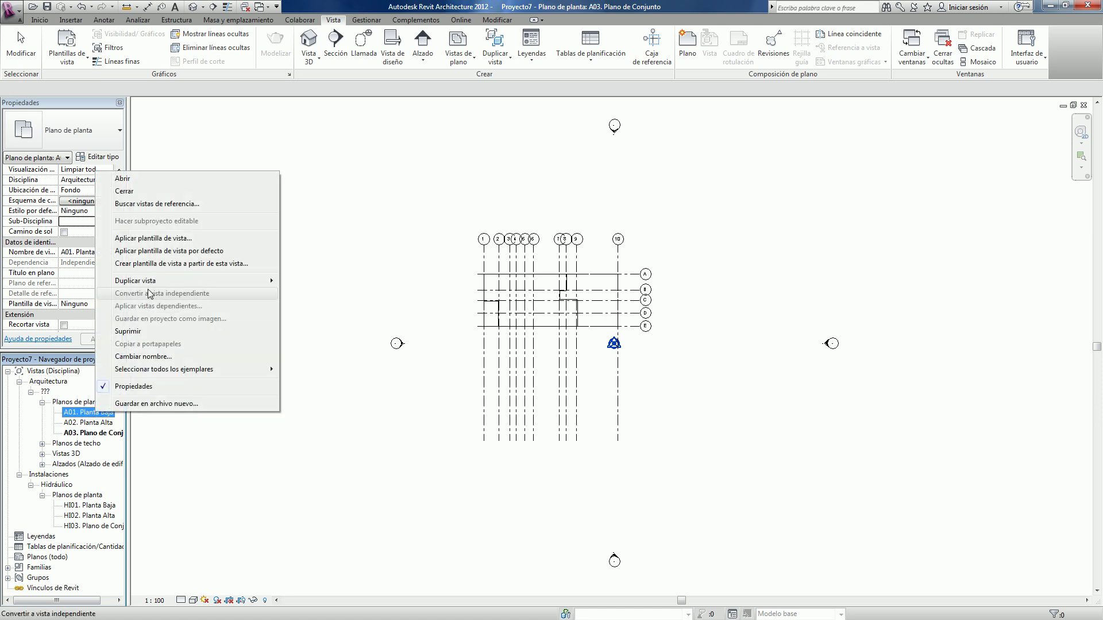
click(321, 280)
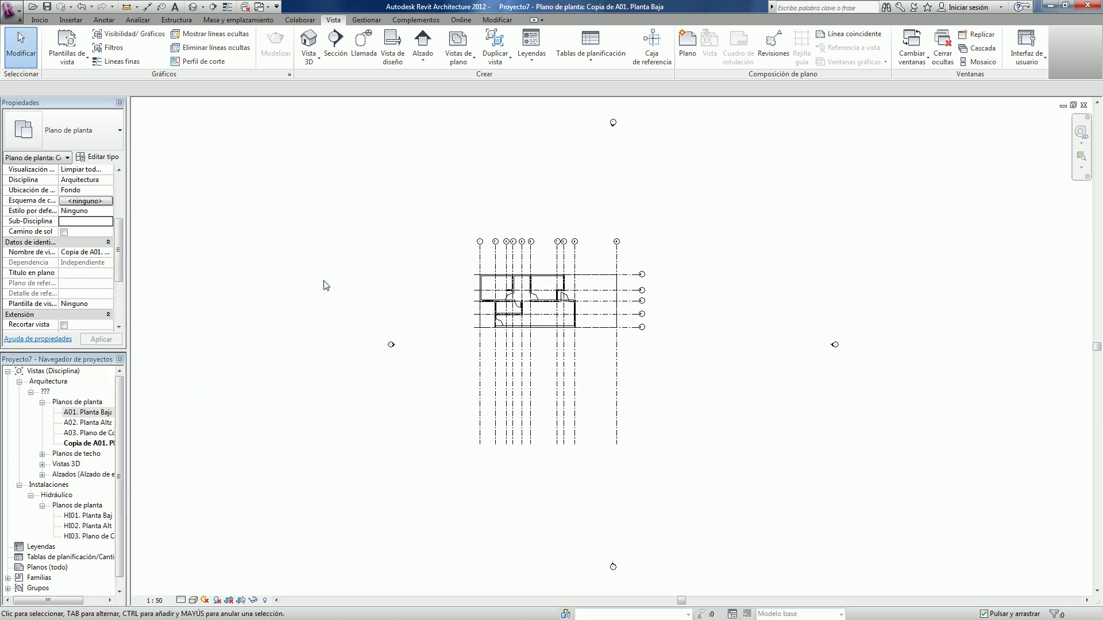
click(92, 443)
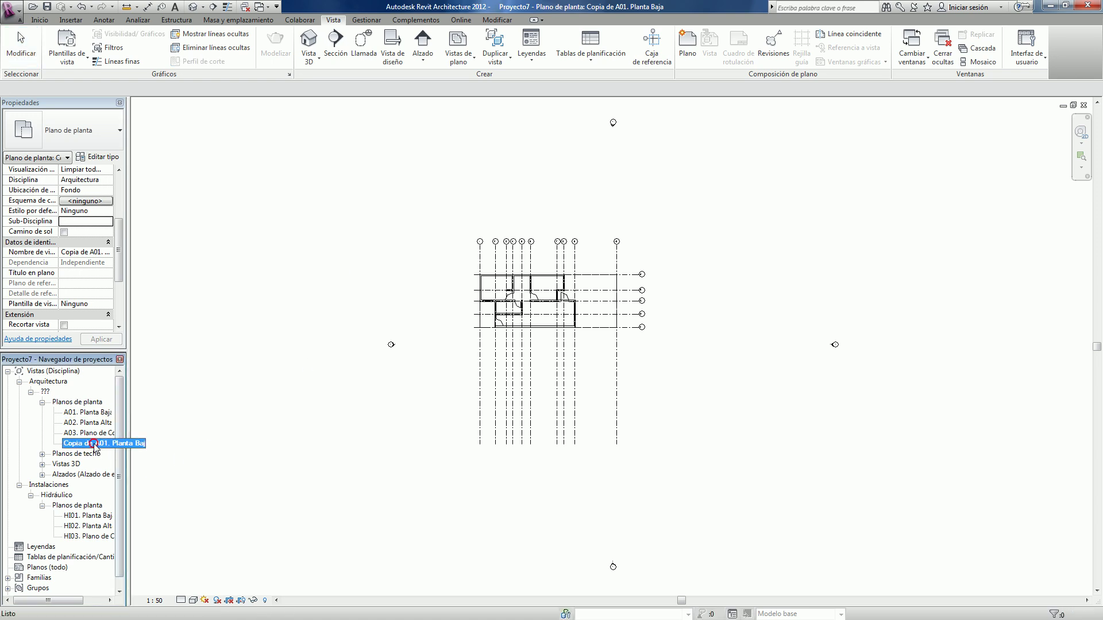
click(93, 251)
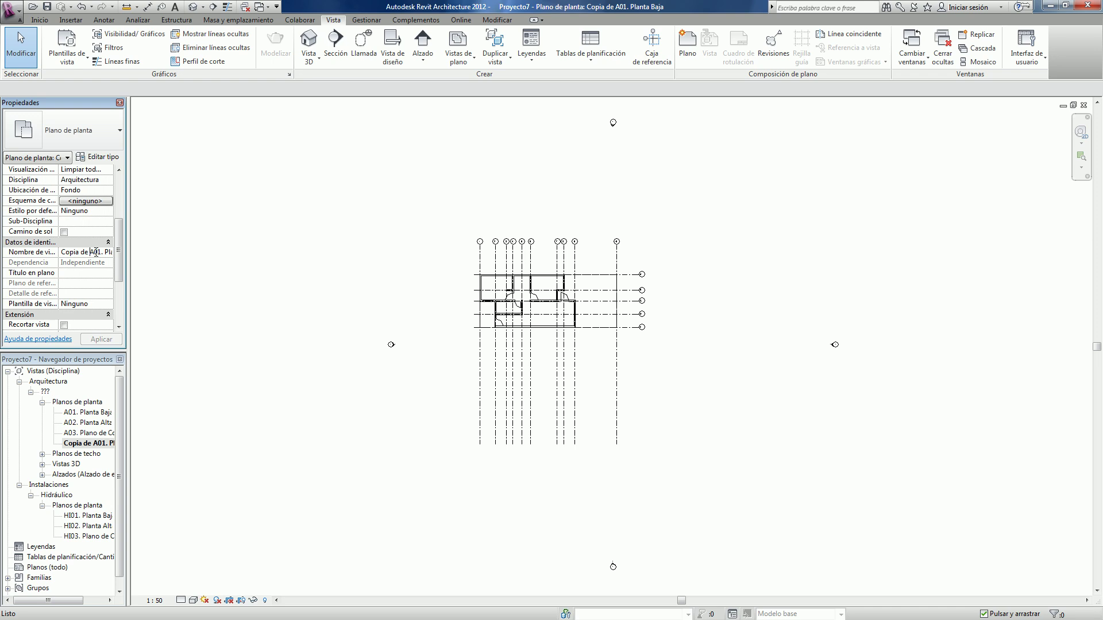
drag(92, 252, 62, 253)
text(SA)
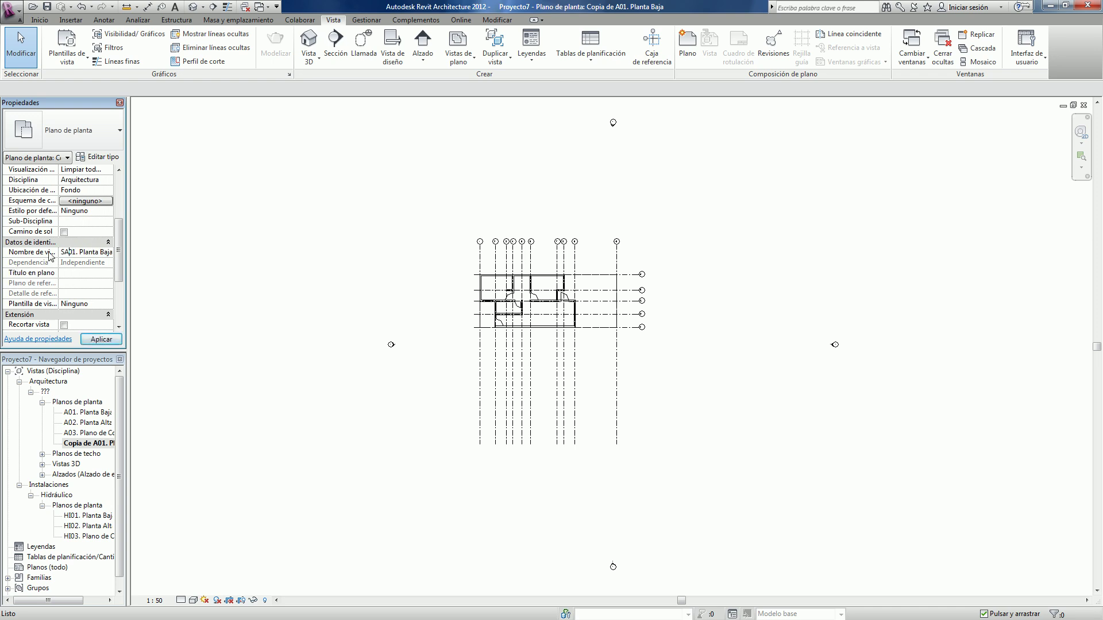
text(N)
Set SAN01's Disciplina to Instalaciones and Sub-Disciplina to Sanitario, and apply
click(109, 181)
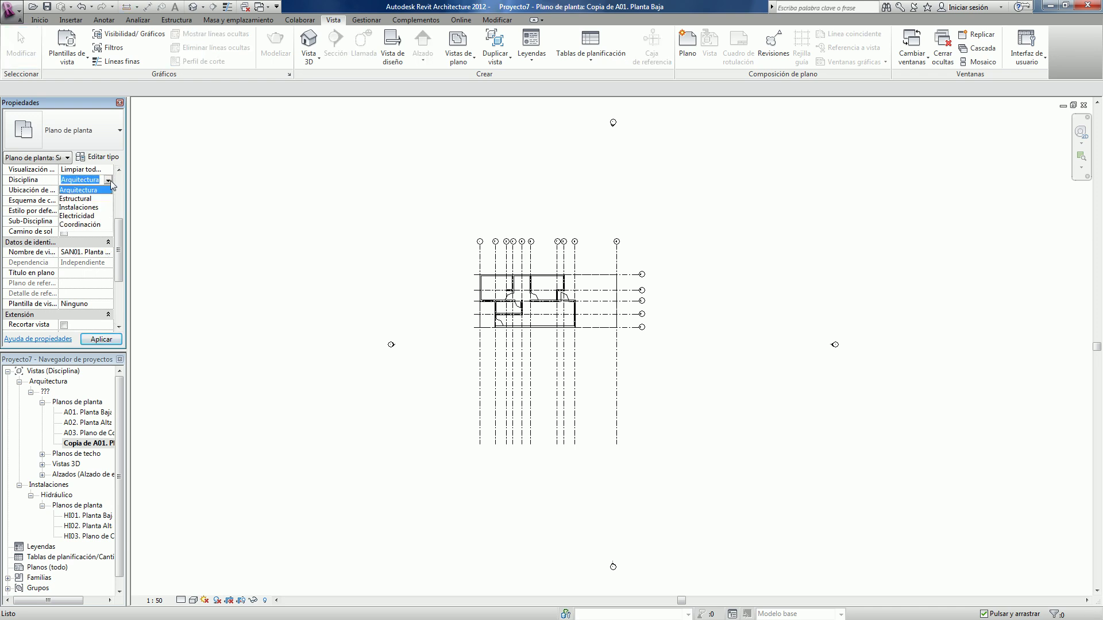
click(90, 208)
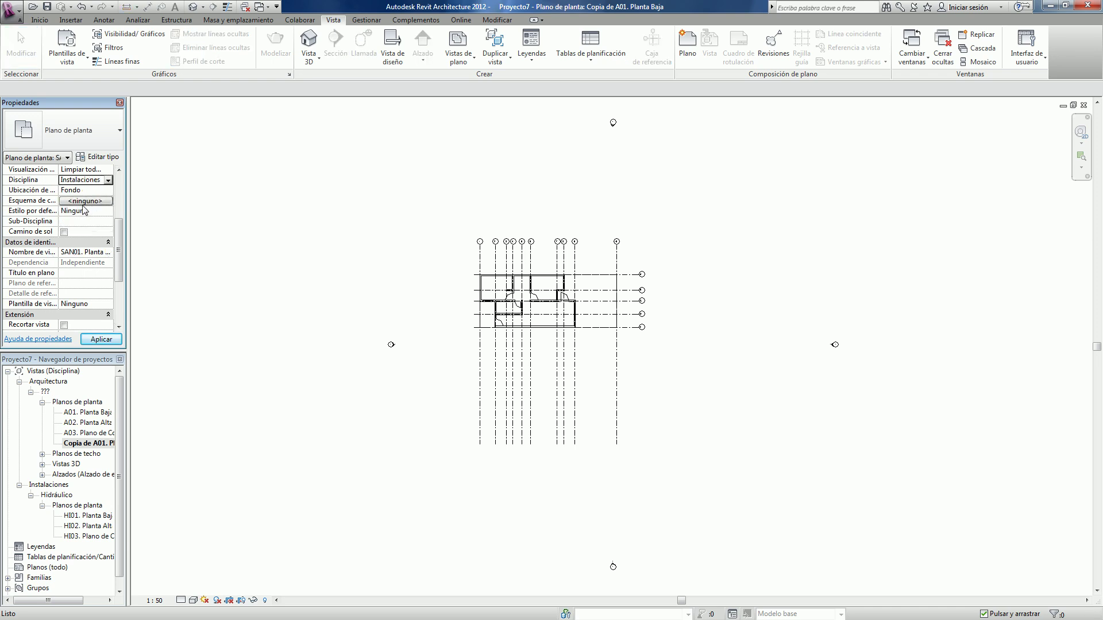
click(84, 221)
text(Sanitario)
click(102, 339)
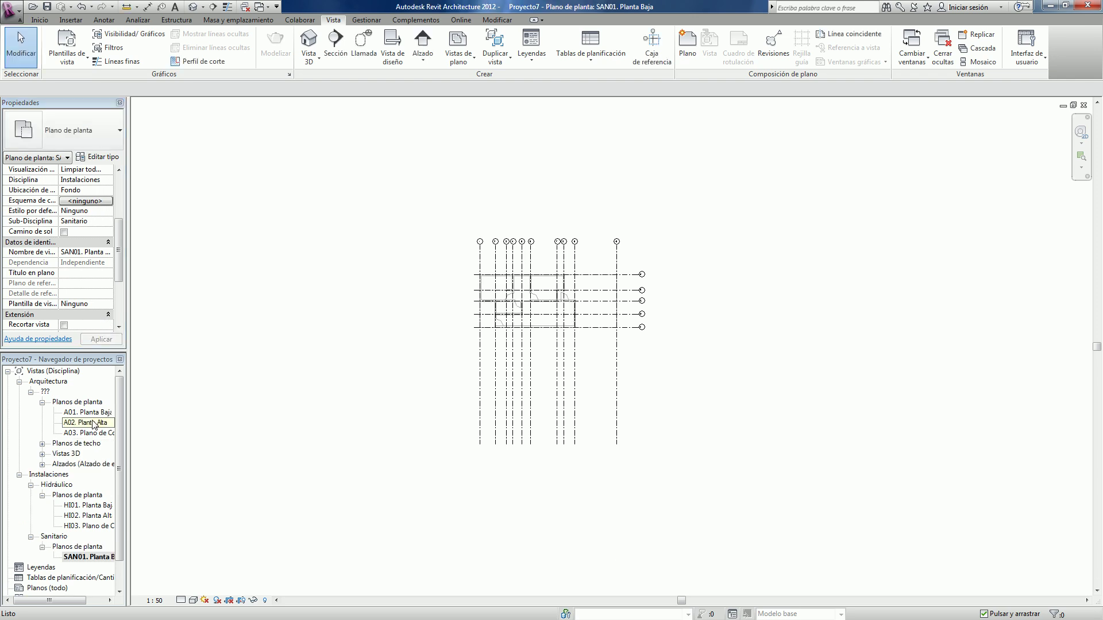
Duplicate A02. Planta Alta and rename the copy SAN02. Planta Alta
right_click(93, 424)
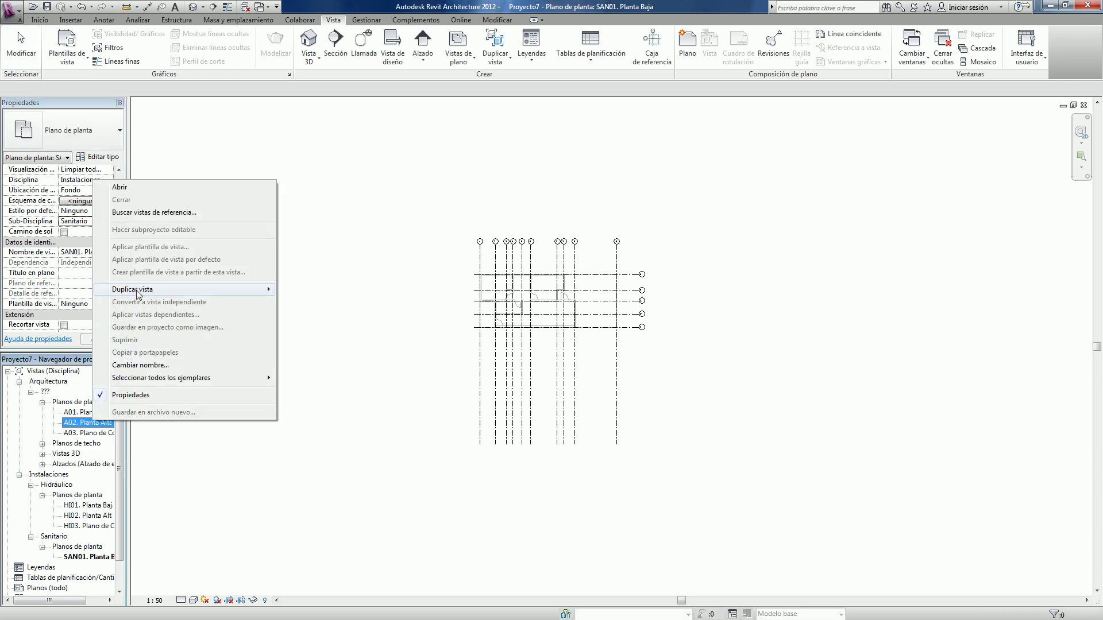
mouse_move(134, 290)
click(306, 289)
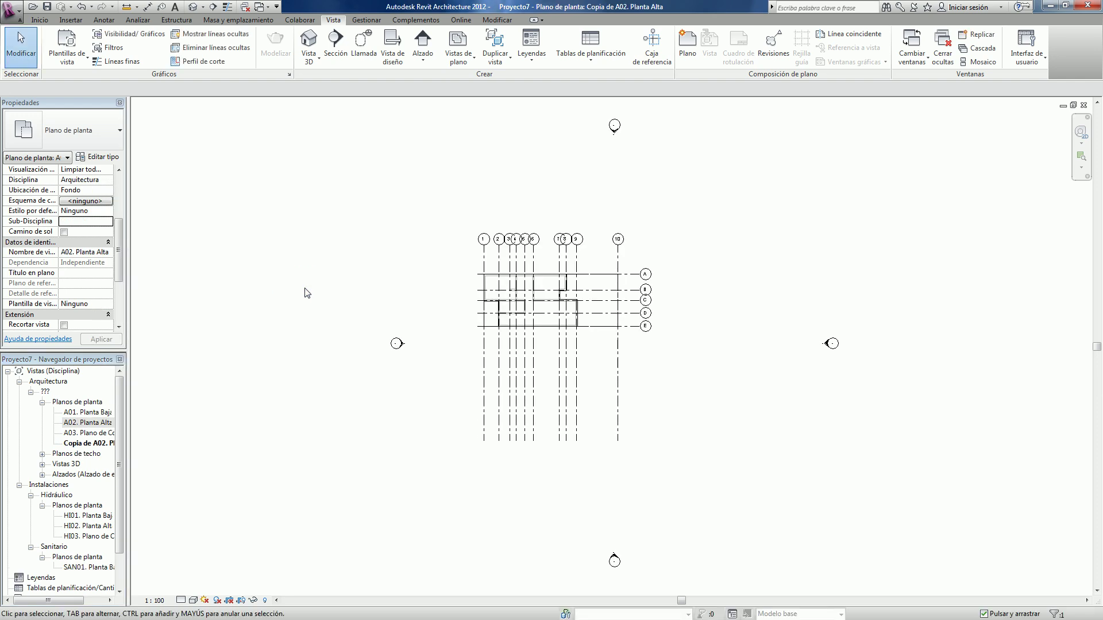
click(94, 443)
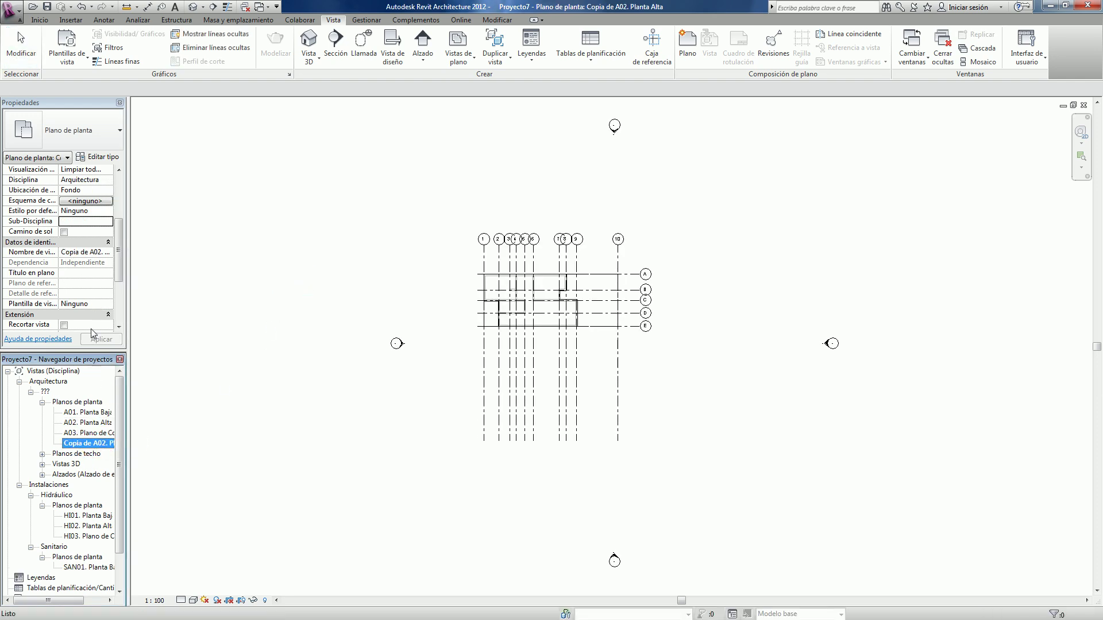
click(93, 252)
drag(95, 253, 59, 253)
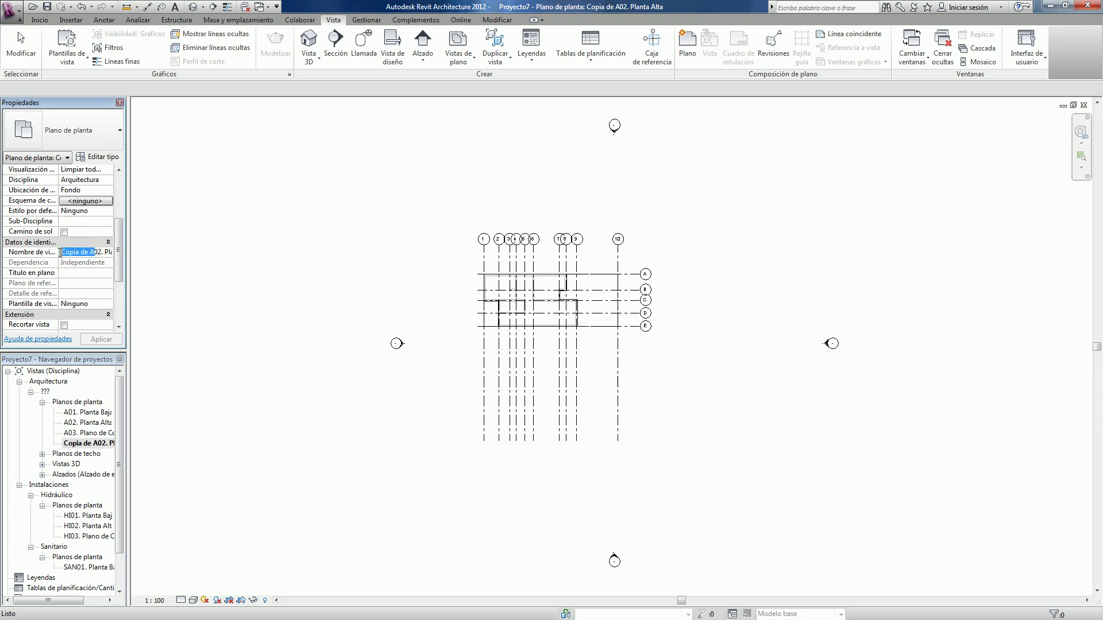
key(BackSpace)
text(SAN02. Planta Al)
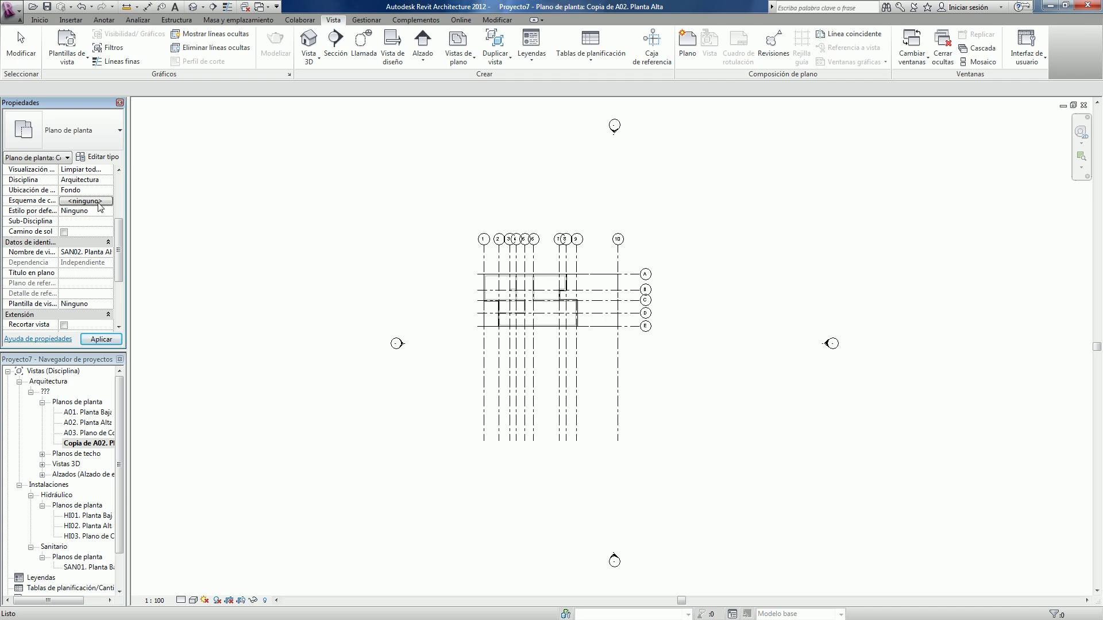
Set SAN02's Disciplina to Instalaciones and Sub-Disciplina to Sanitario, and apply
click(108, 180)
click(89, 208)
click(95, 221)
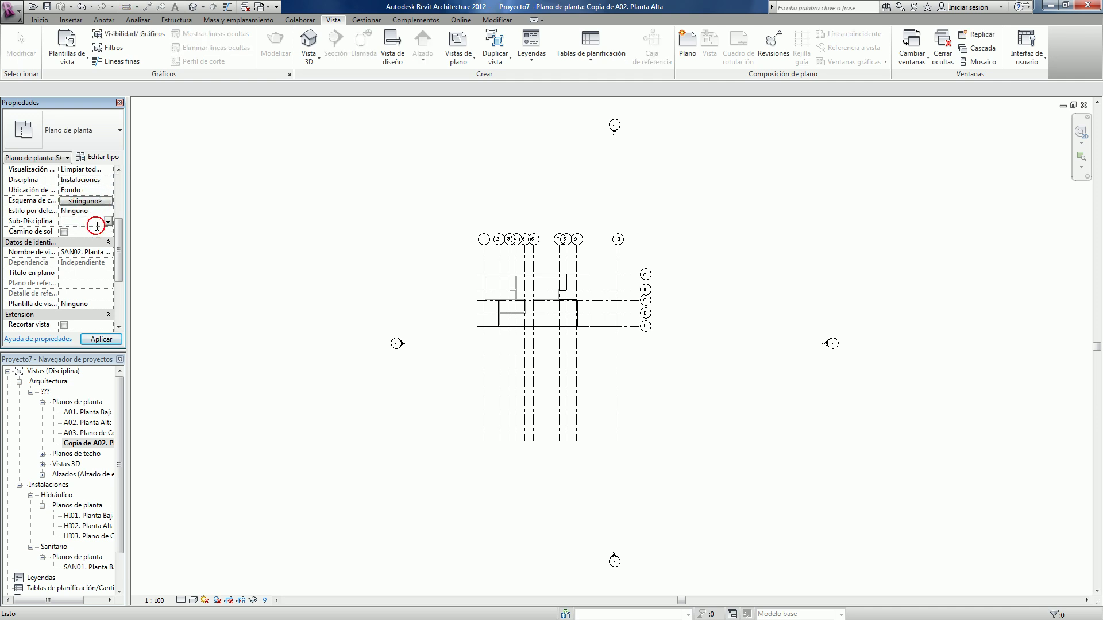
click(73, 242)
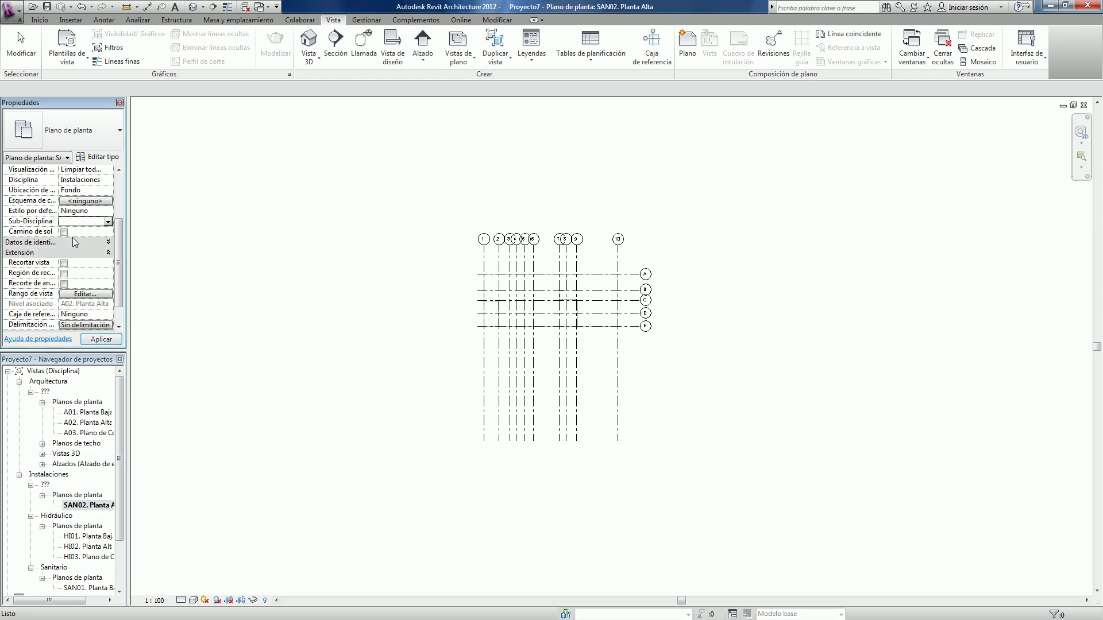
click(86, 221)
click(78, 240)
click(102, 339)
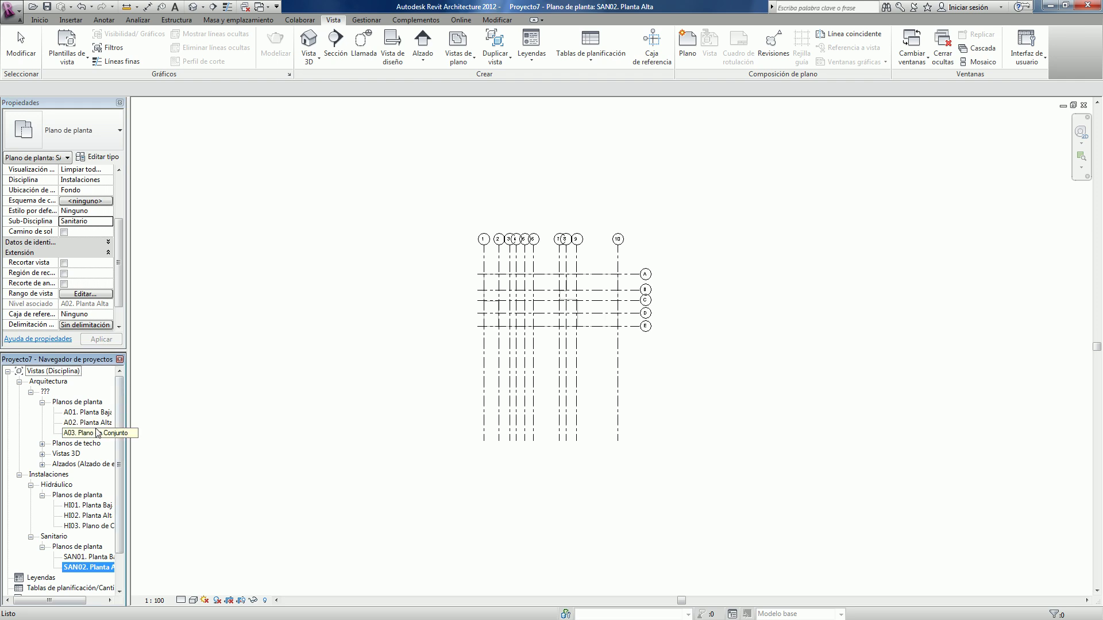
click(97, 433)
Duplicate A03. Plano de Conjunto and rename the copy SAN03. Plano de Conjunto
right_click(96, 432)
mouse_move(134, 298)
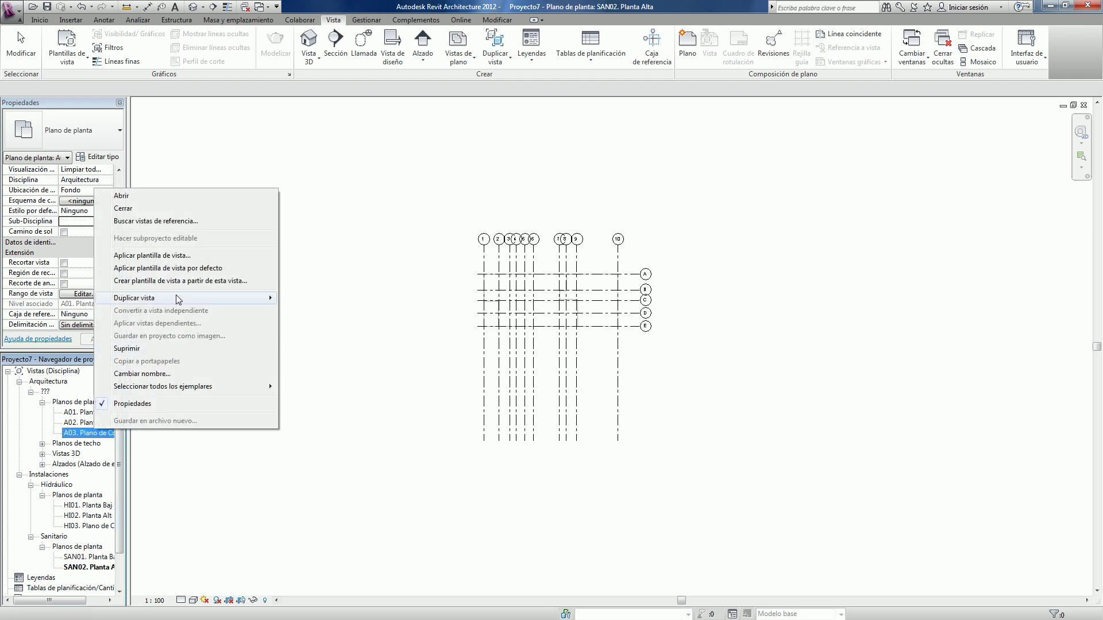
click(320, 301)
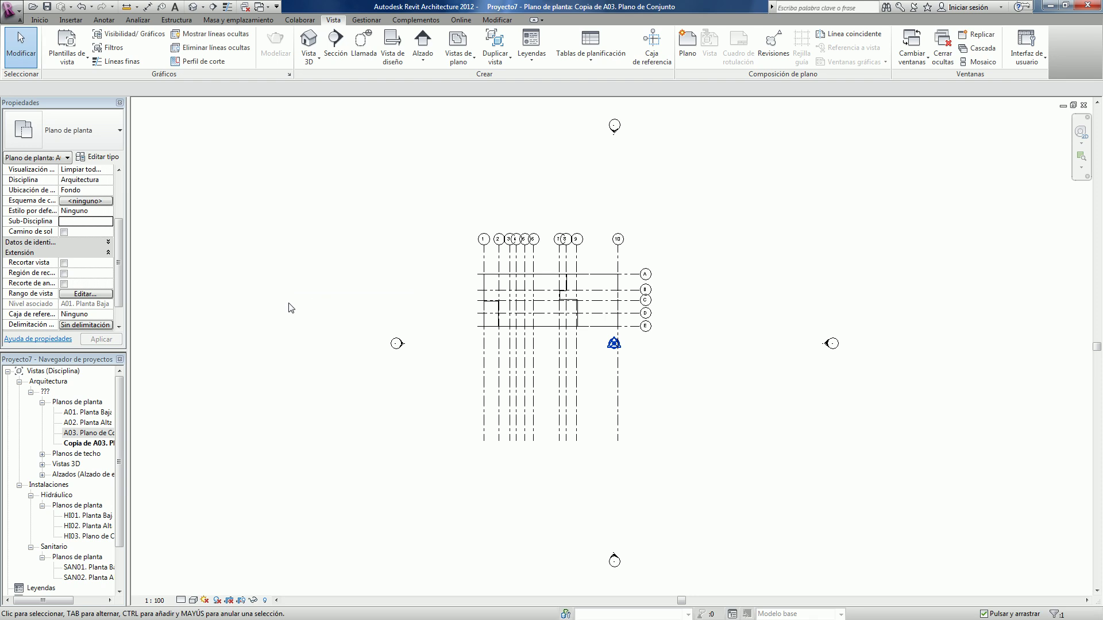
click(88, 445)
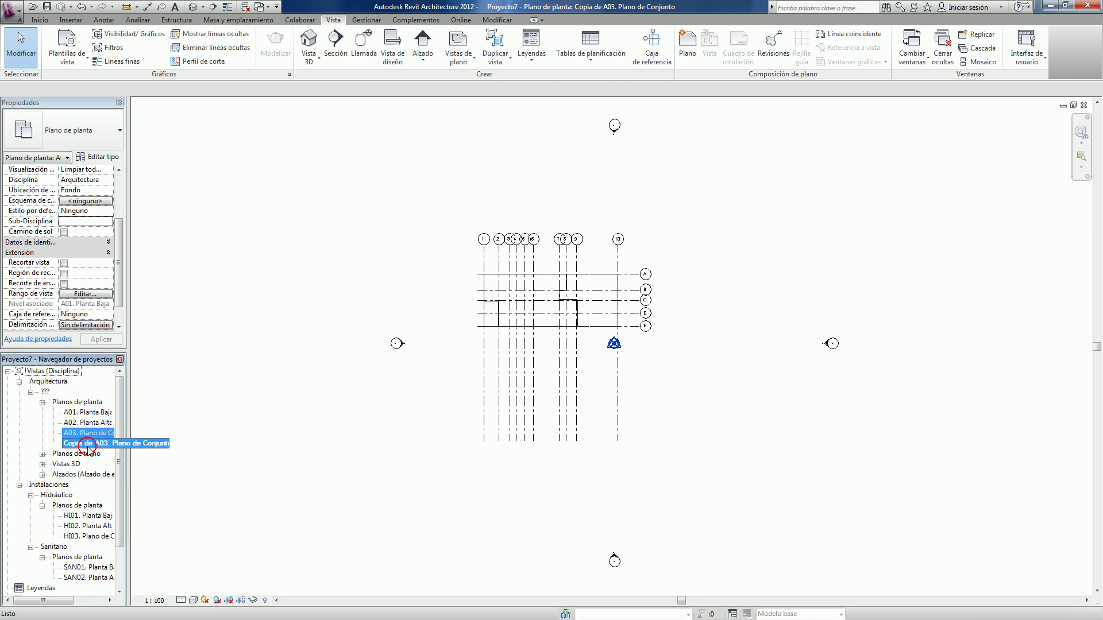
click(120, 313)
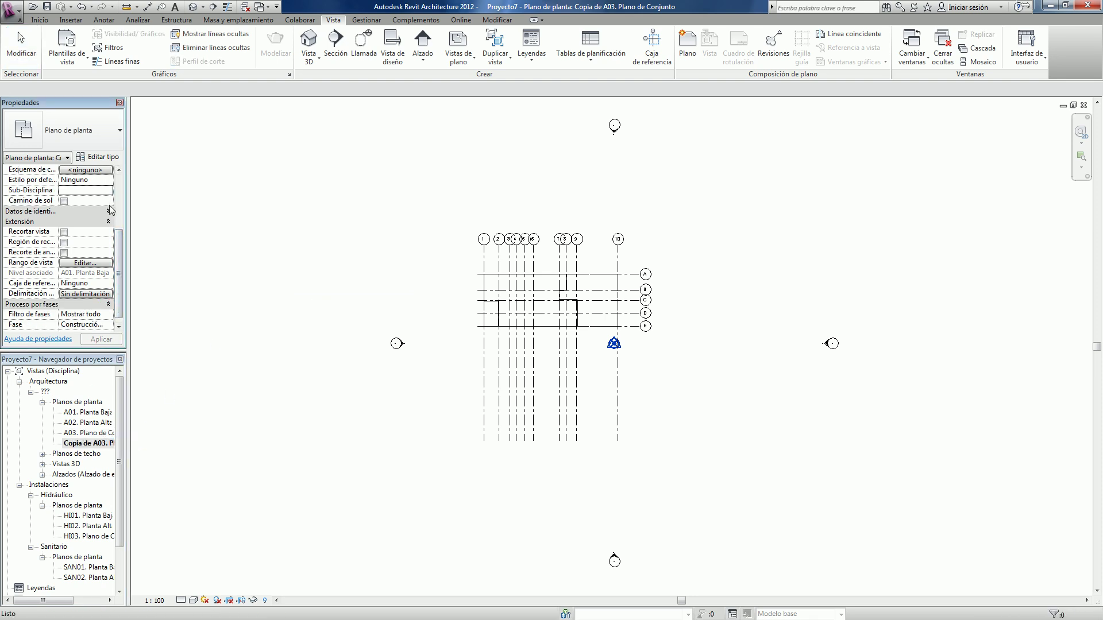
click(108, 211)
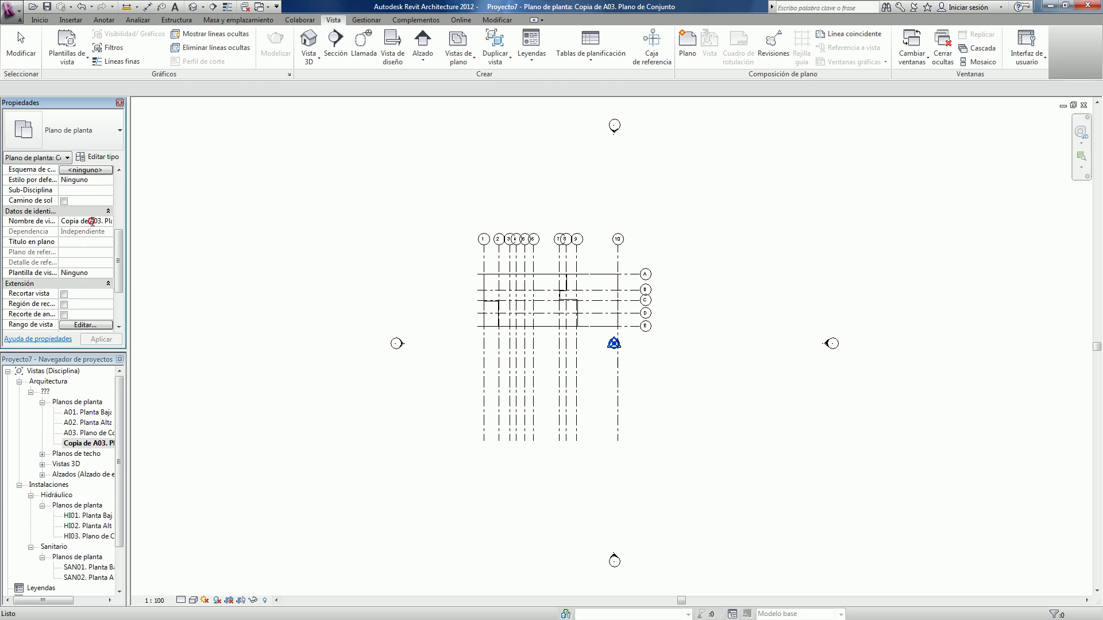
drag(94, 222, 59, 222)
text(SAN03. Plano de)
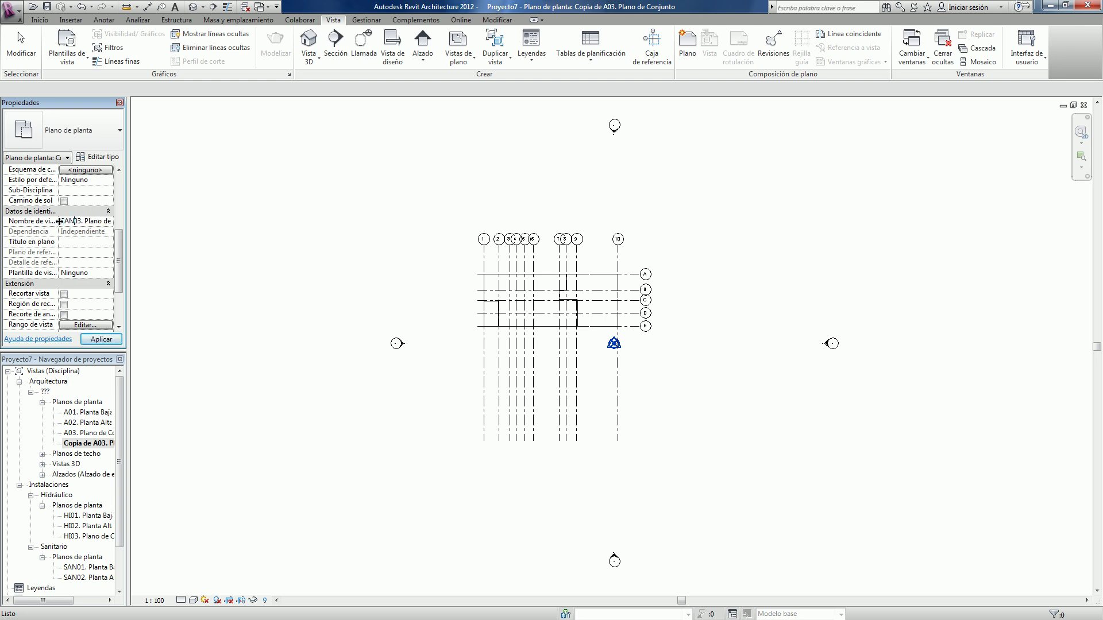
Set SAN03's Sub-Disciplina to Sanitario and Disciplina to Instalaciones, and apply
click(94, 191)
click(114, 181)
click(119, 170)
click(109, 180)
click(81, 207)
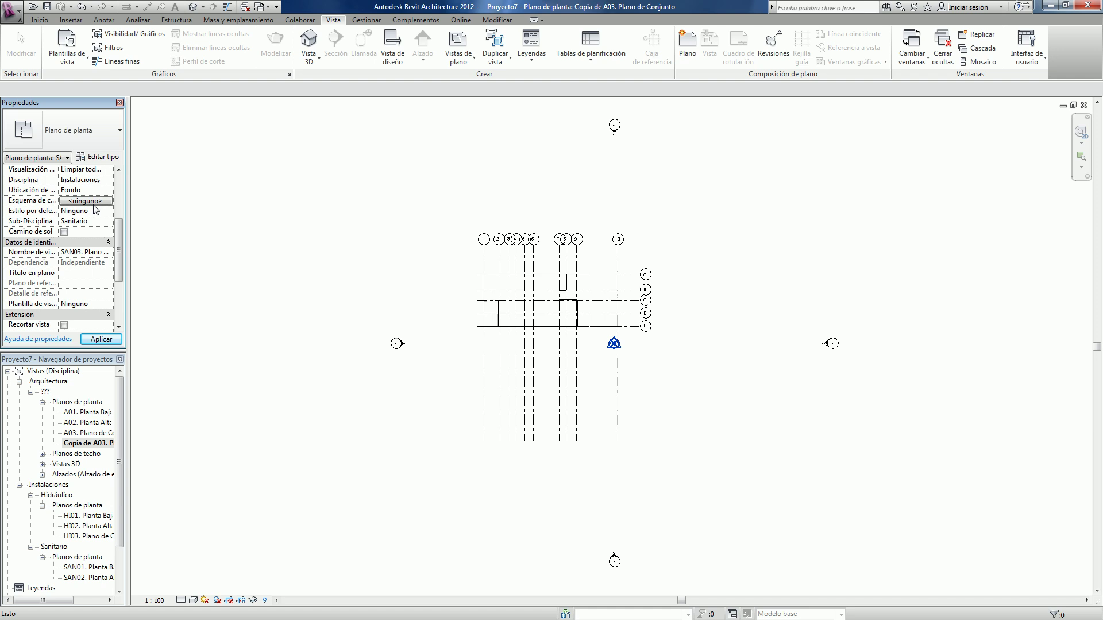
click(112, 339)
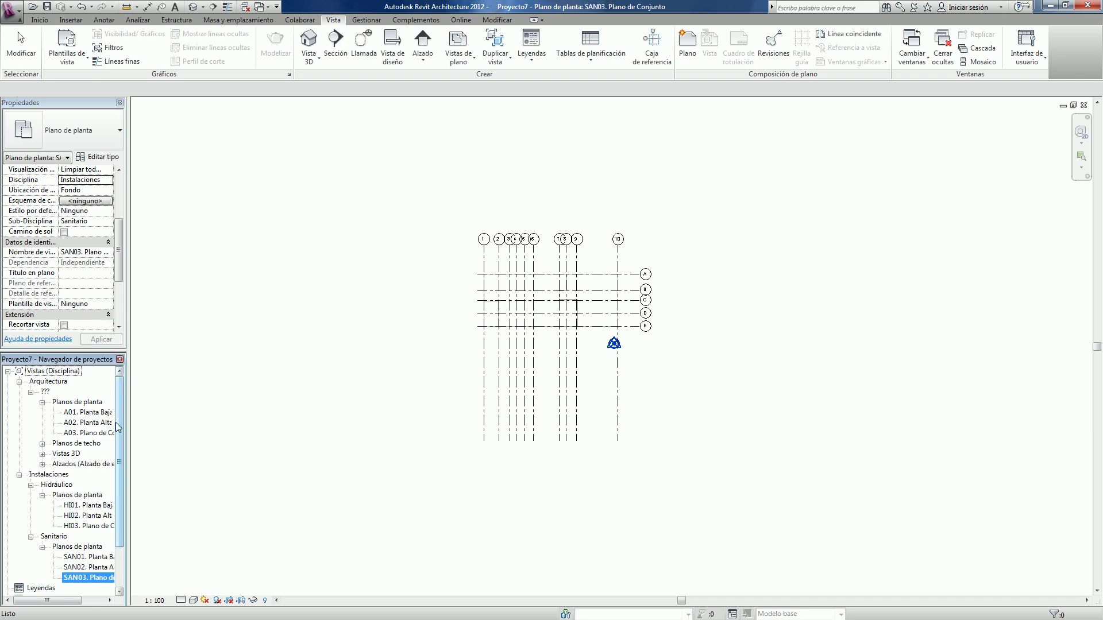
Collapse the Hidráulico and Sanitario branches in the Project Browser
drag(115, 422, 115, 475)
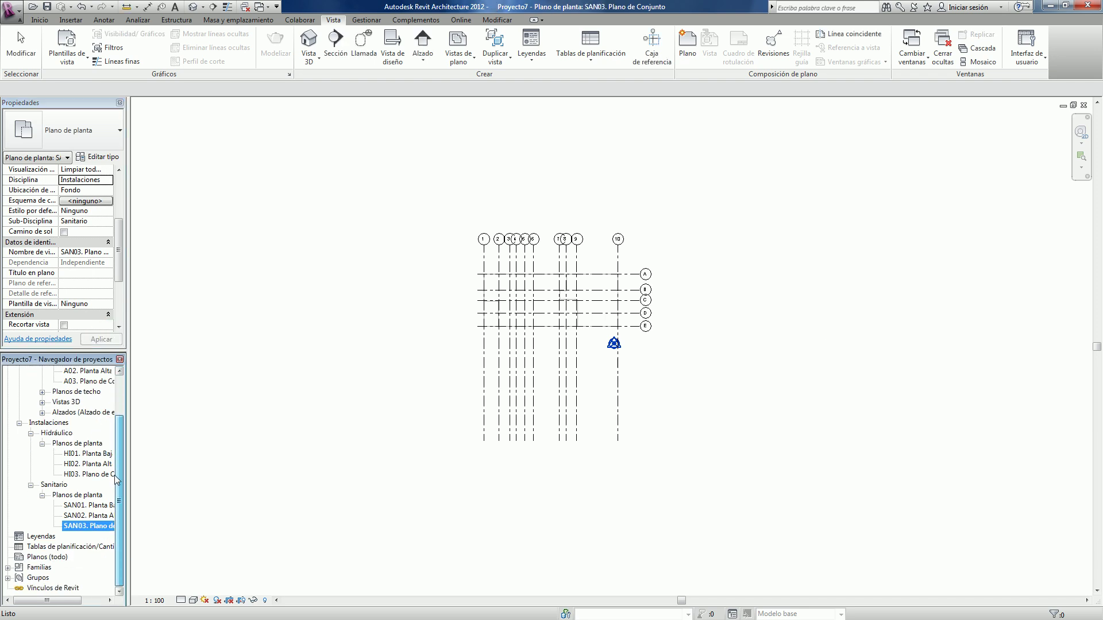
click(31, 433)
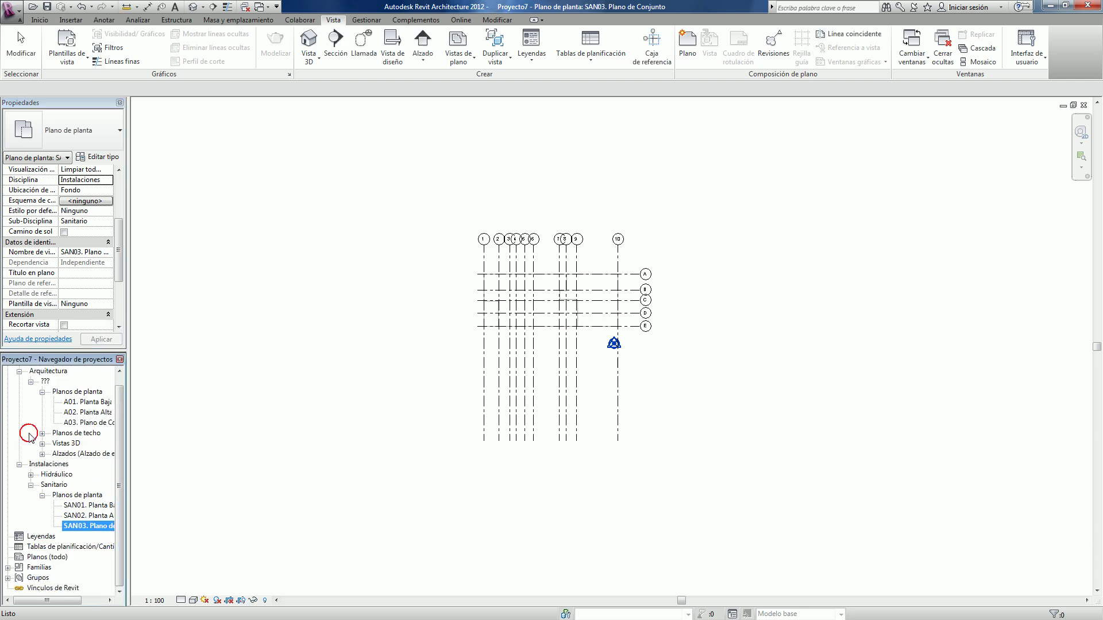
click(30, 486)
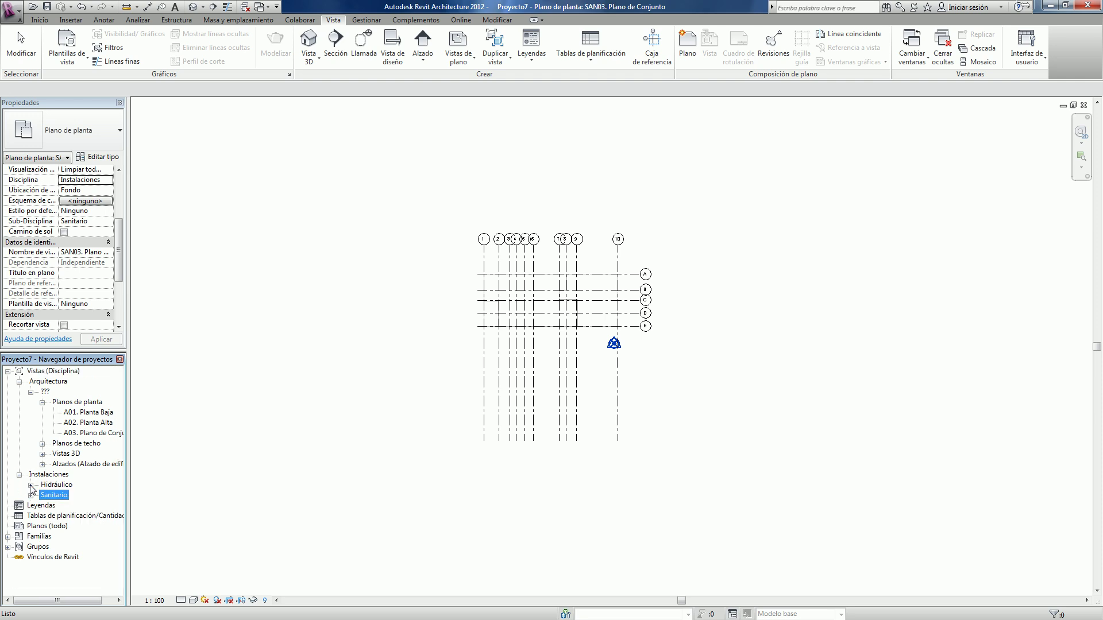
click(97, 412)
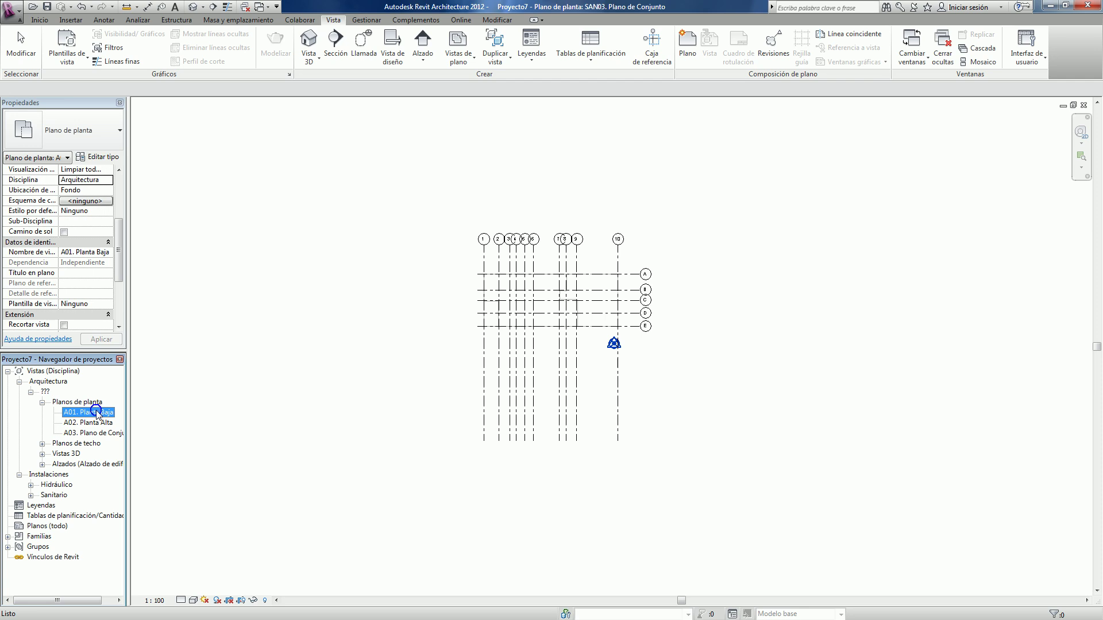
Duplicate A01. Planta Baja and rename the copy to IL01. Planta Baja
right_click(97, 410)
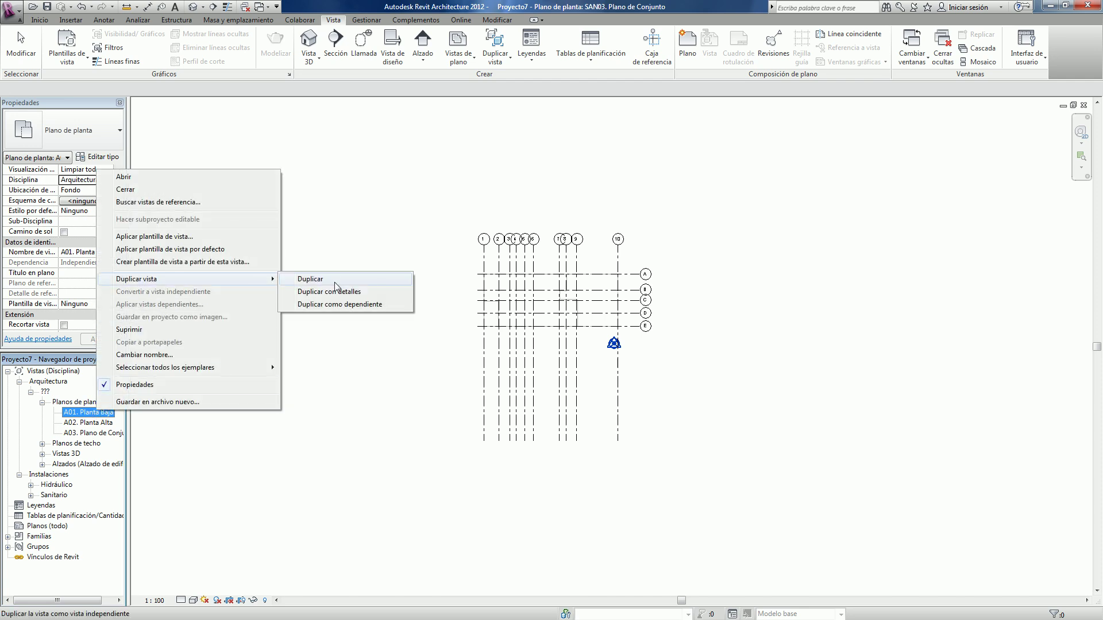
click(336, 285)
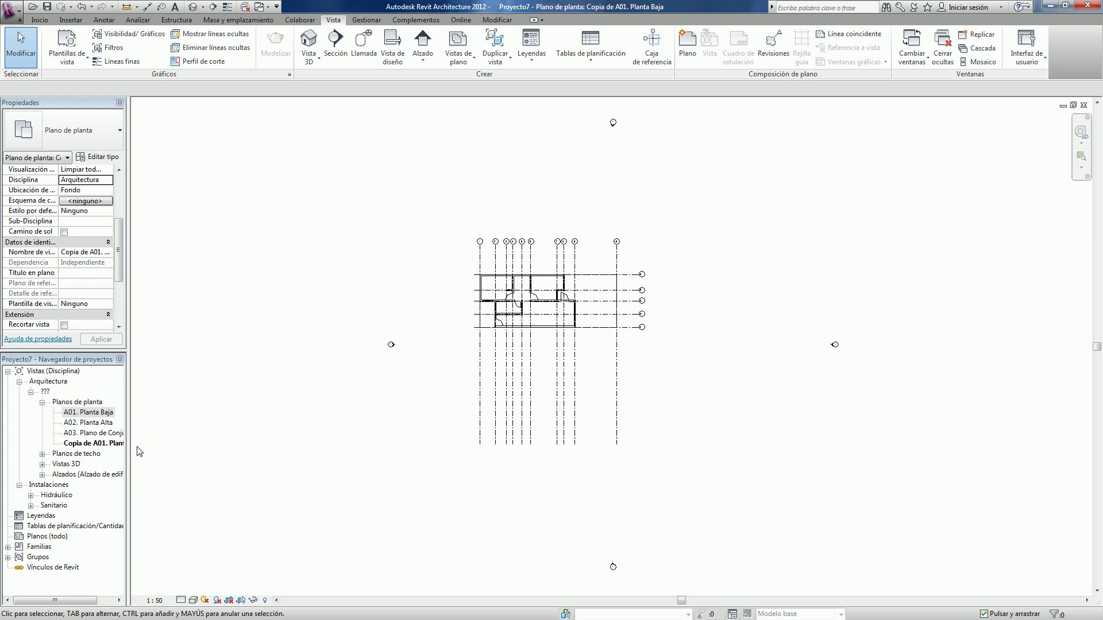
click(108, 447)
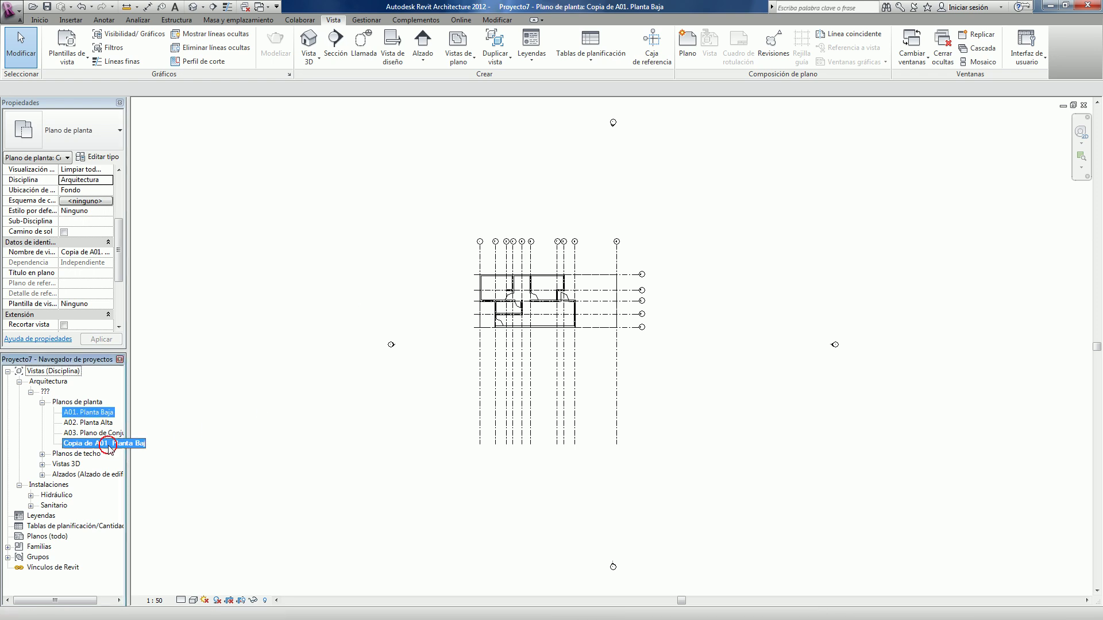
click(96, 251)
drag(93, 252, 63, 252)
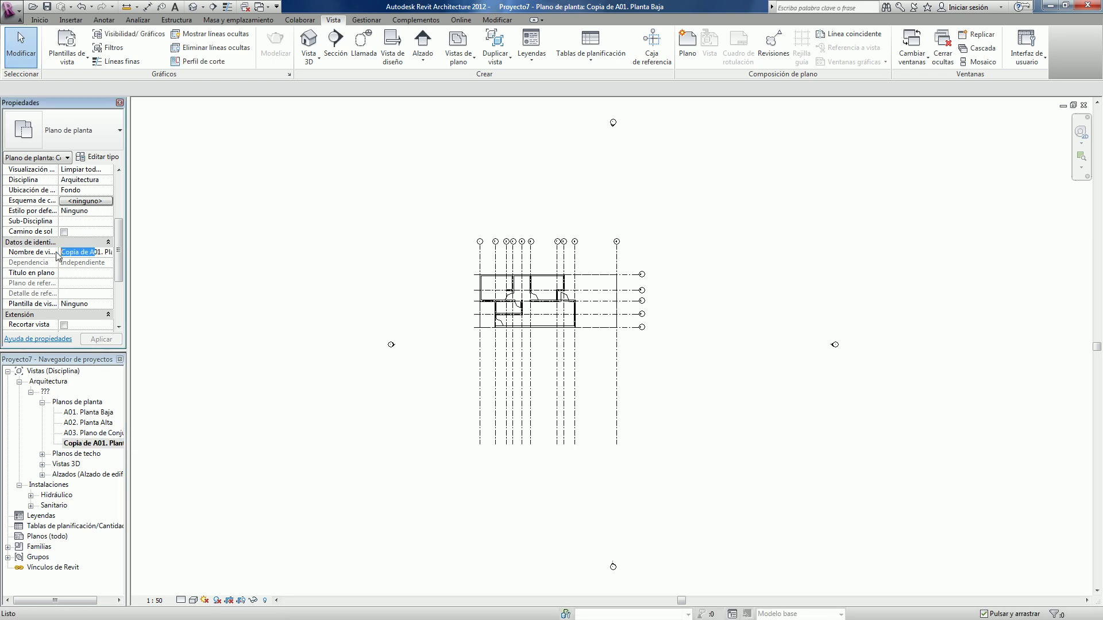
click(57, 256)
drag(92, 251, 58, 253)
mouse_move(58, 253)
mouse_down()
mouse_move(96, 253)
mouse_move(60, 253)
mouse_up()
click(89, 252)
drag(89, 251, 68, 252)
key(BackSpace)
text(L)
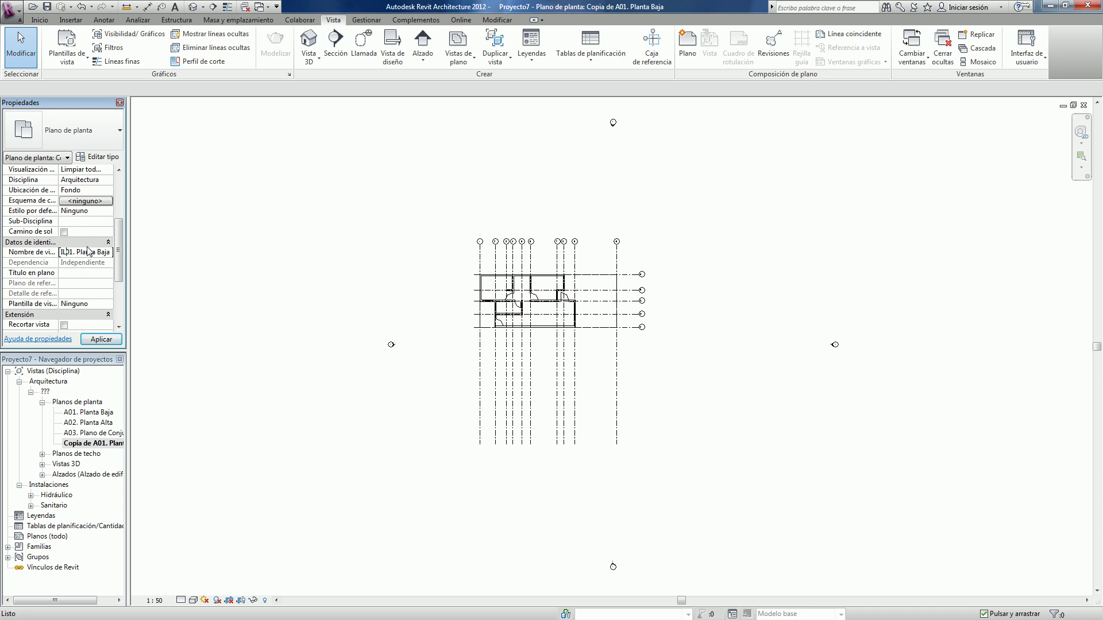
Set IL01's discipline to Electricidad with sub-discipline Iluminación and apply
click(107, 180)
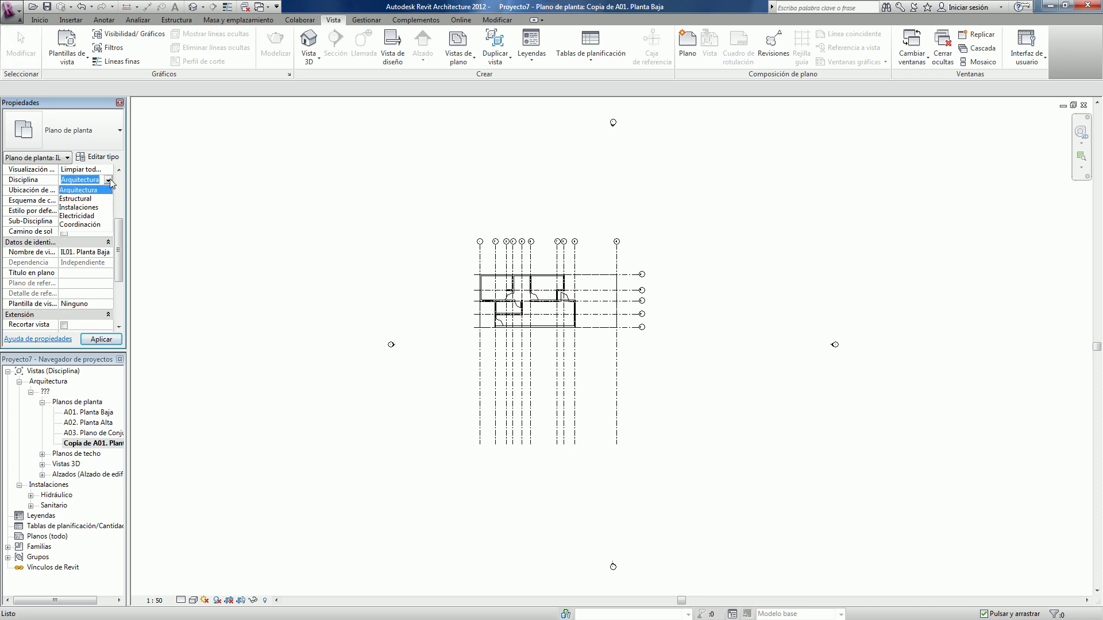
click(82, 217)
click(79, 221)
text(Iluminación)
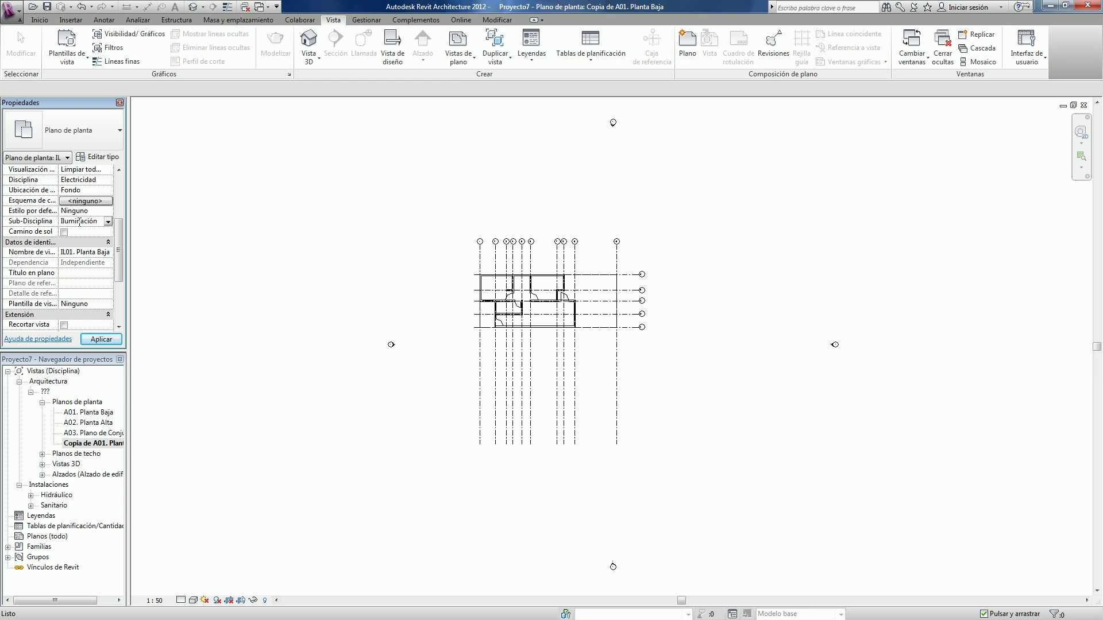
click(102, 339)
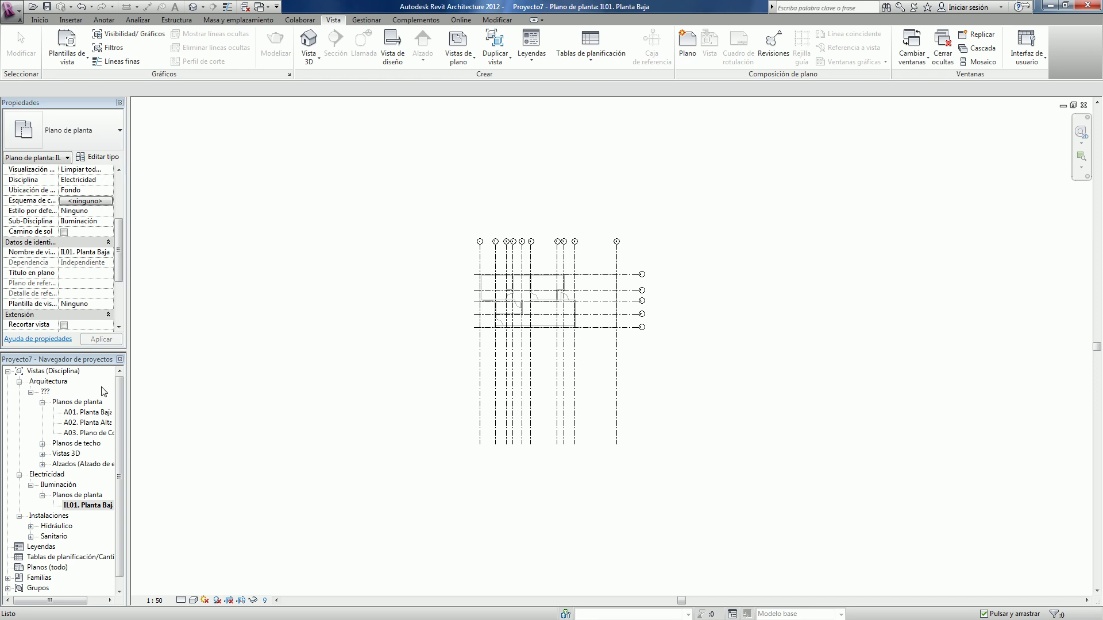
click(99, 423)
Duplicate A02. Planta Alta and rename the copy to IL02. Planta Alta
right_click(99, 424)
mouse_move(136, 289)
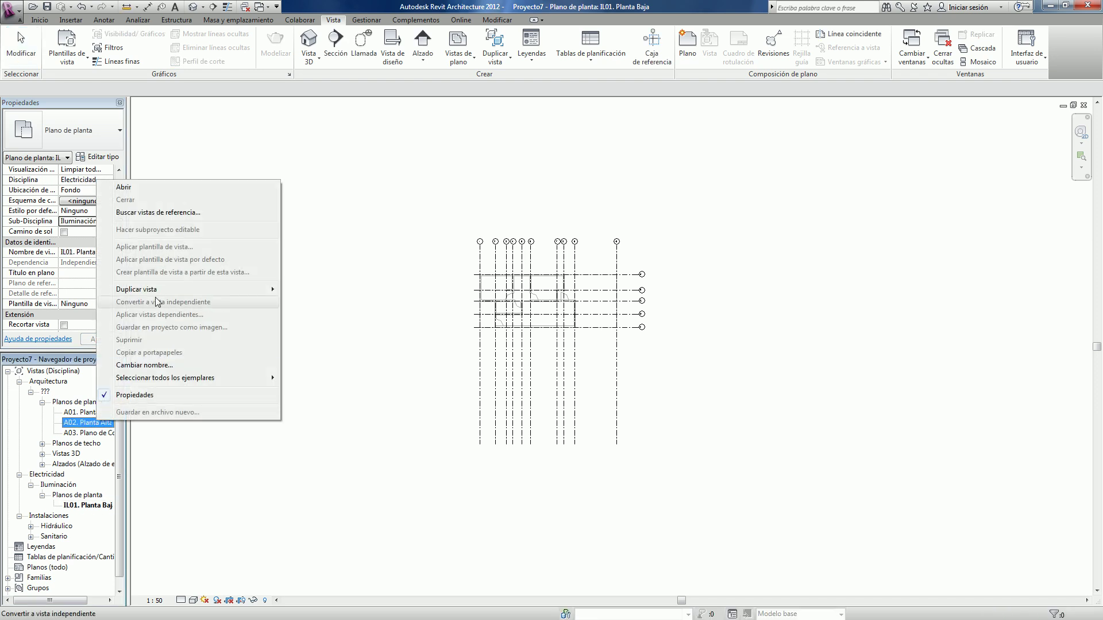
click(323, 290)
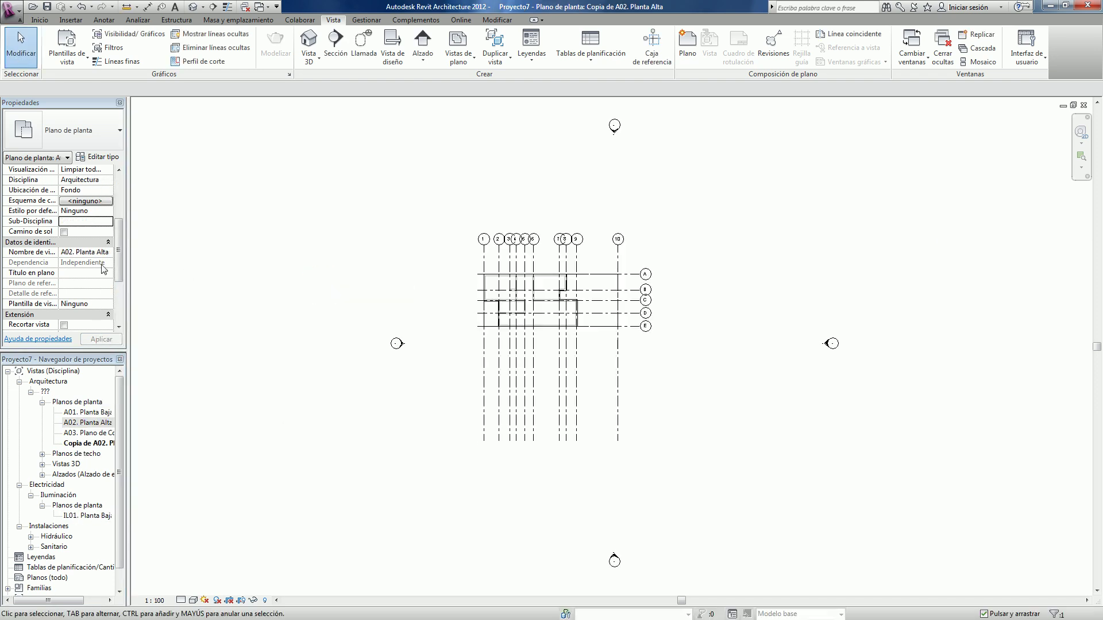
click(74, 253)
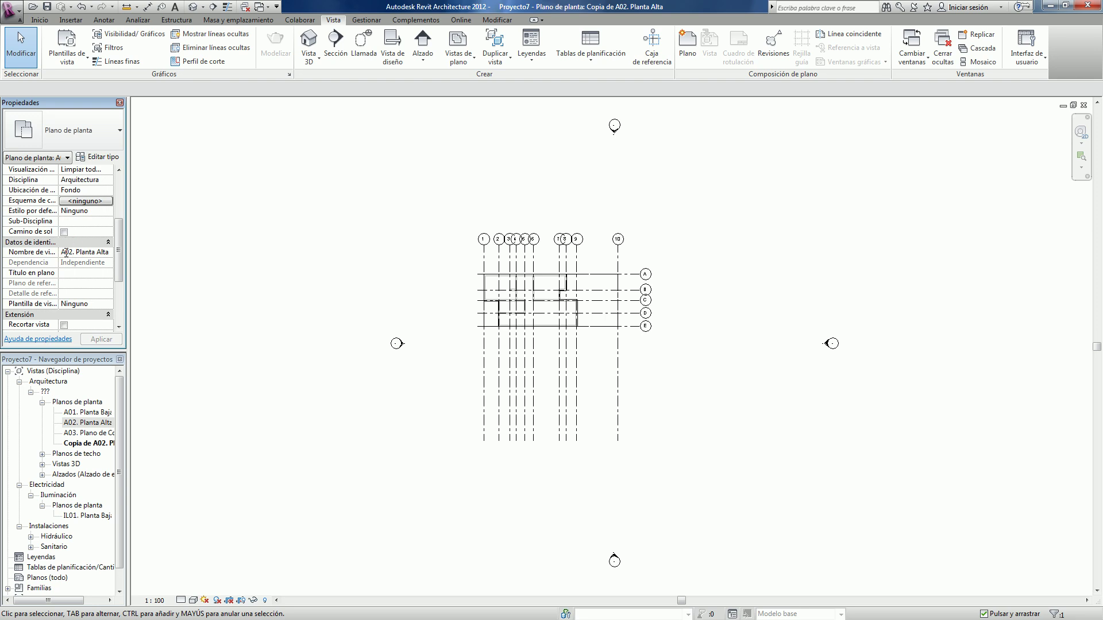
click(87, 443)
click(86, 253)
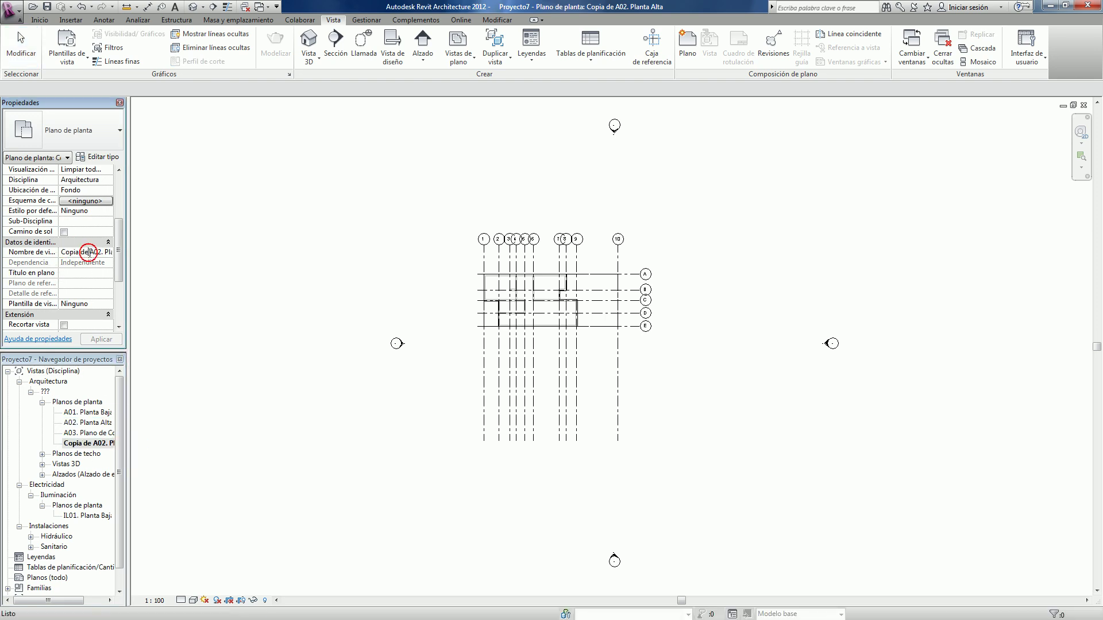
drag(94, 252, 53, 254)
text(IL02. Planta Alta)
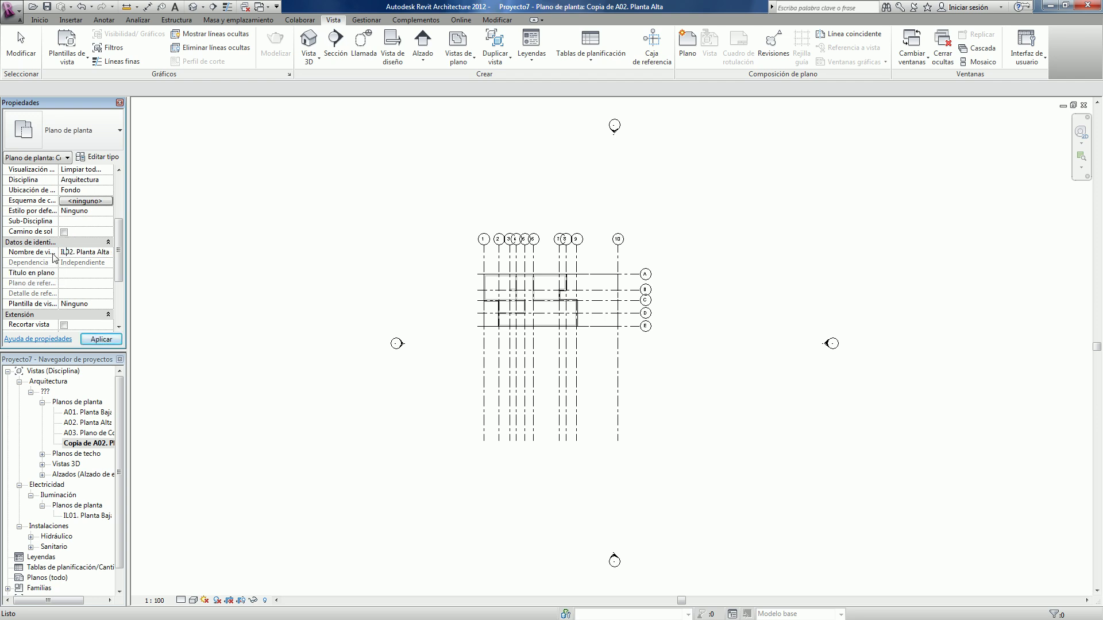
Give IL02 sub-discipline Iluminación and discipline Electricidad, correcting an initial Instalaciones choice
click(107, 181)
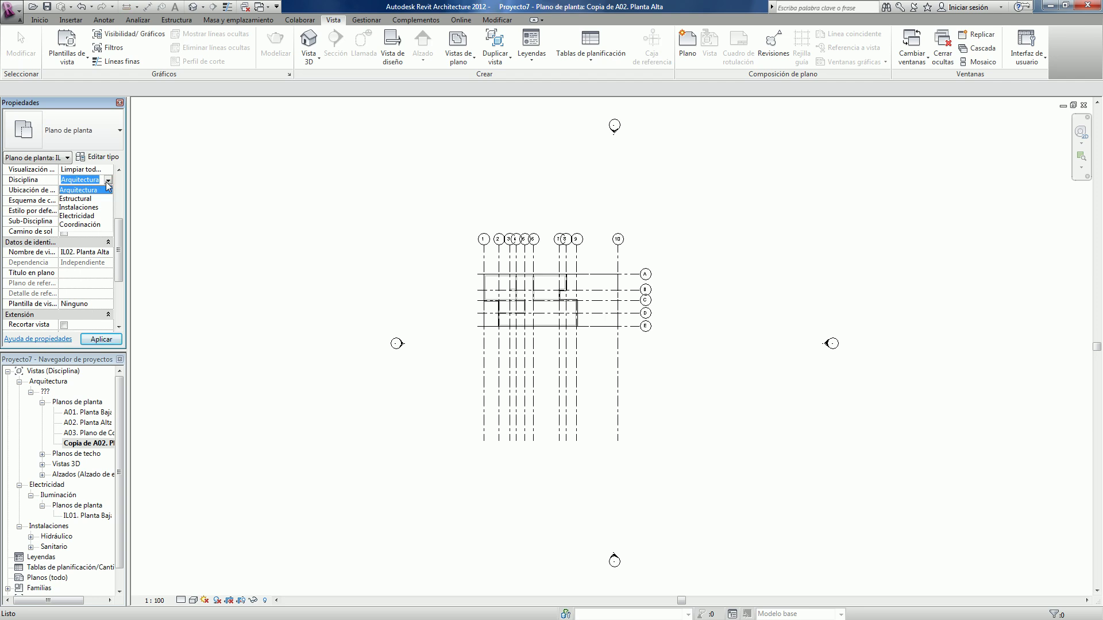
click(86, 207)
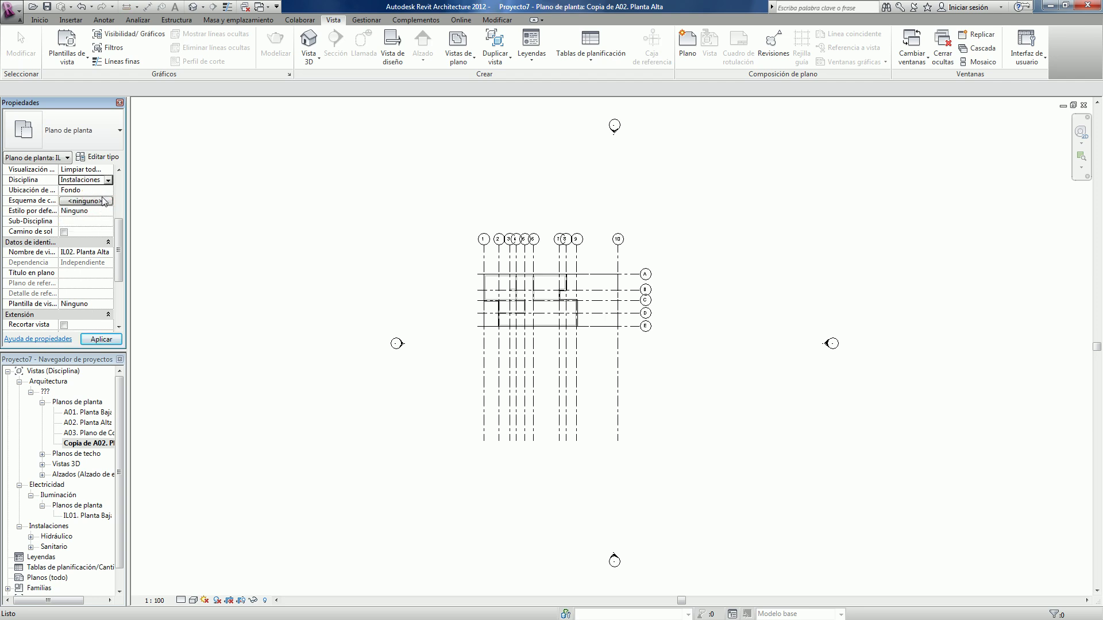
click(108, 221)
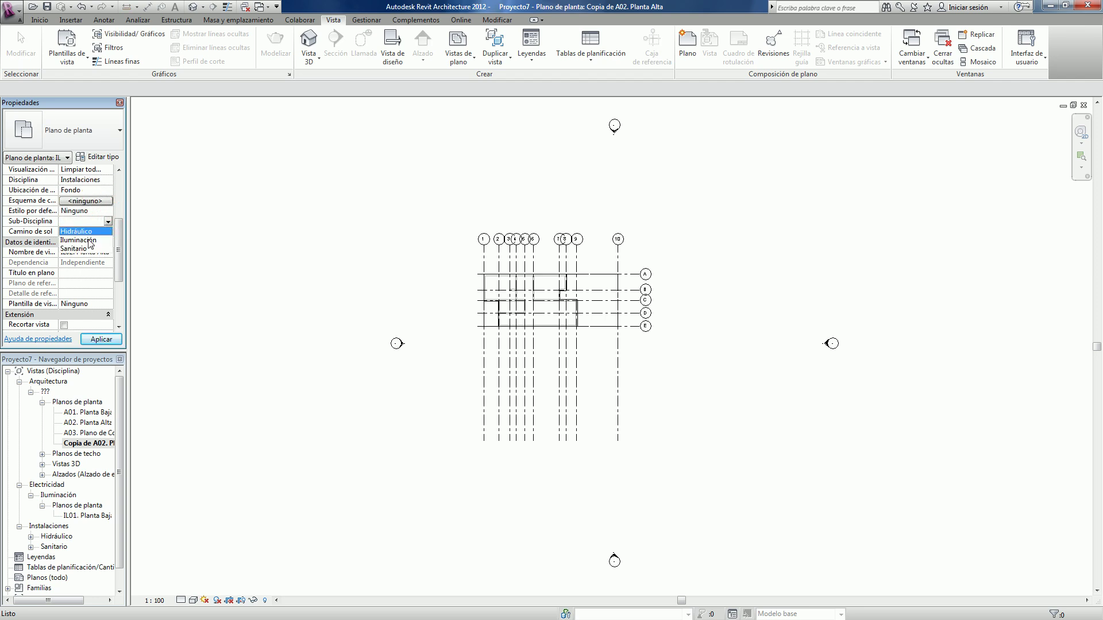
click(87, 241)
click(111, 341)
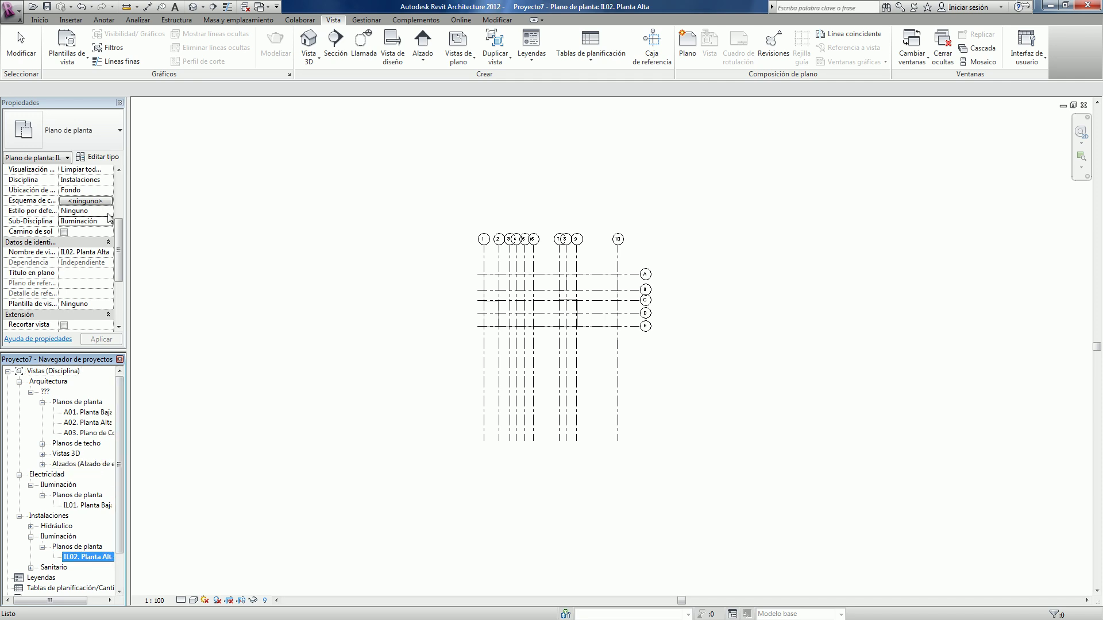
click(108, 179)
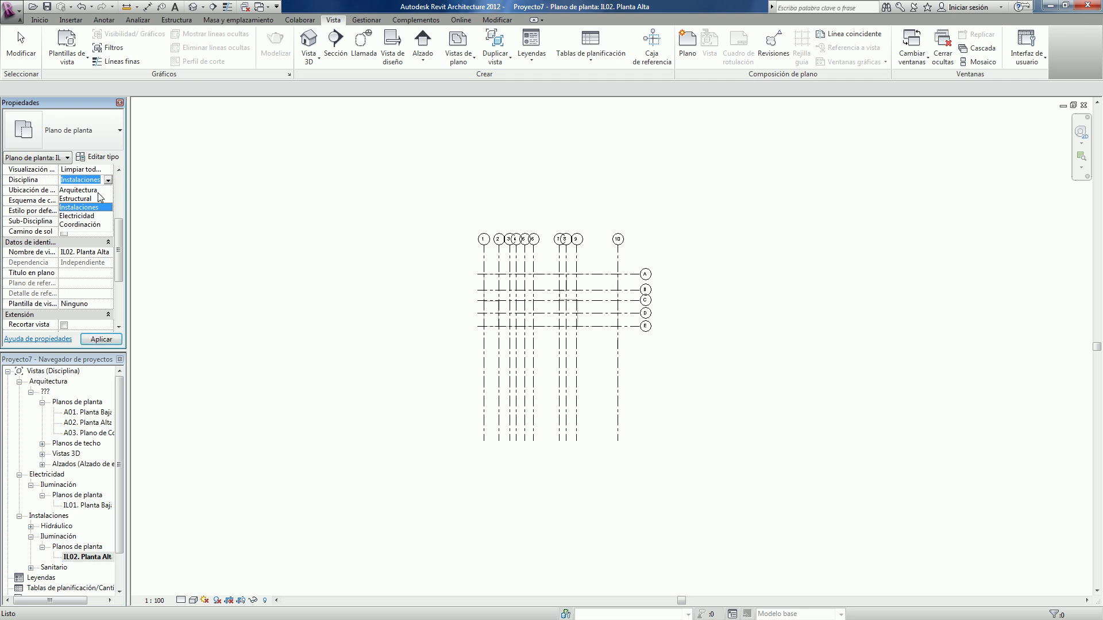
click(85, 216)
click(101, 339)
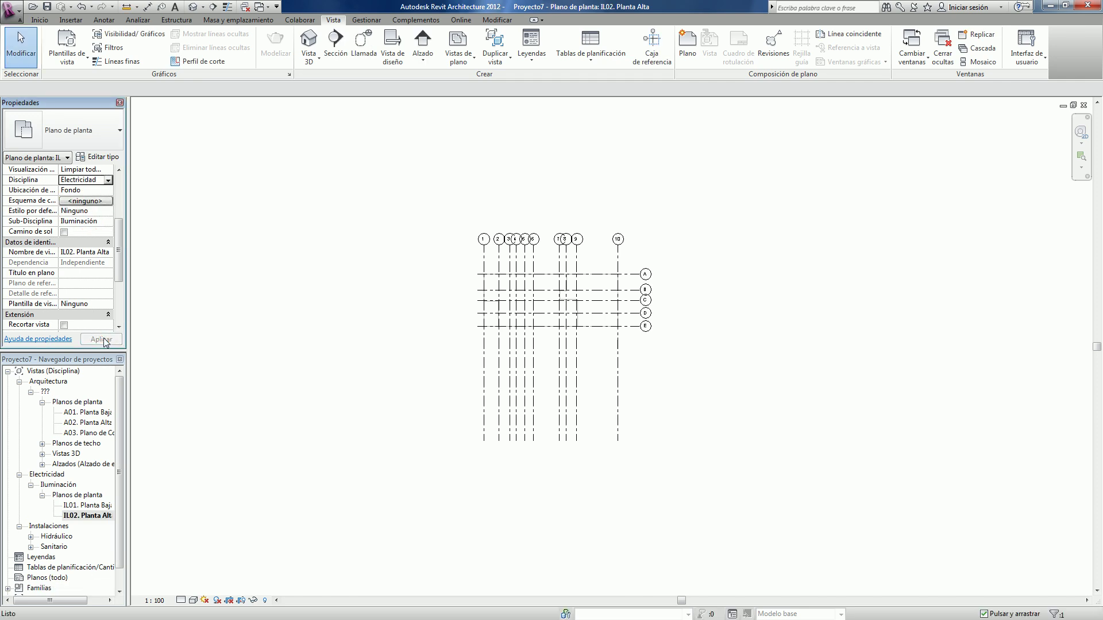
Duplicate A01. Planta Baja and rename the copy to EL01. Planta Baja
right_click(92, 413)
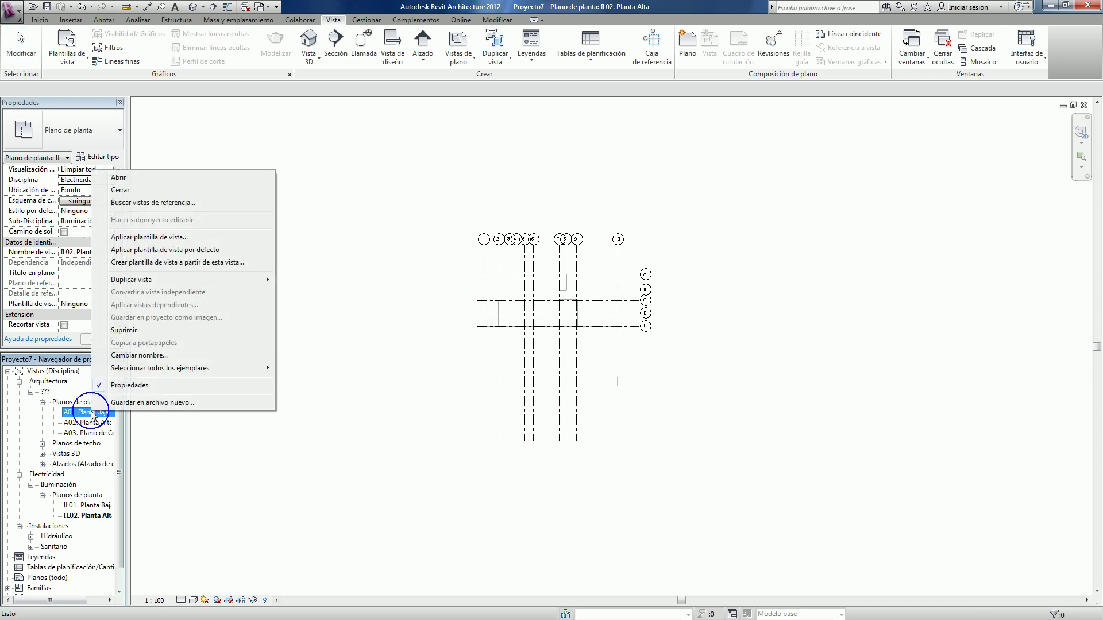
mouse_move(131, 279)
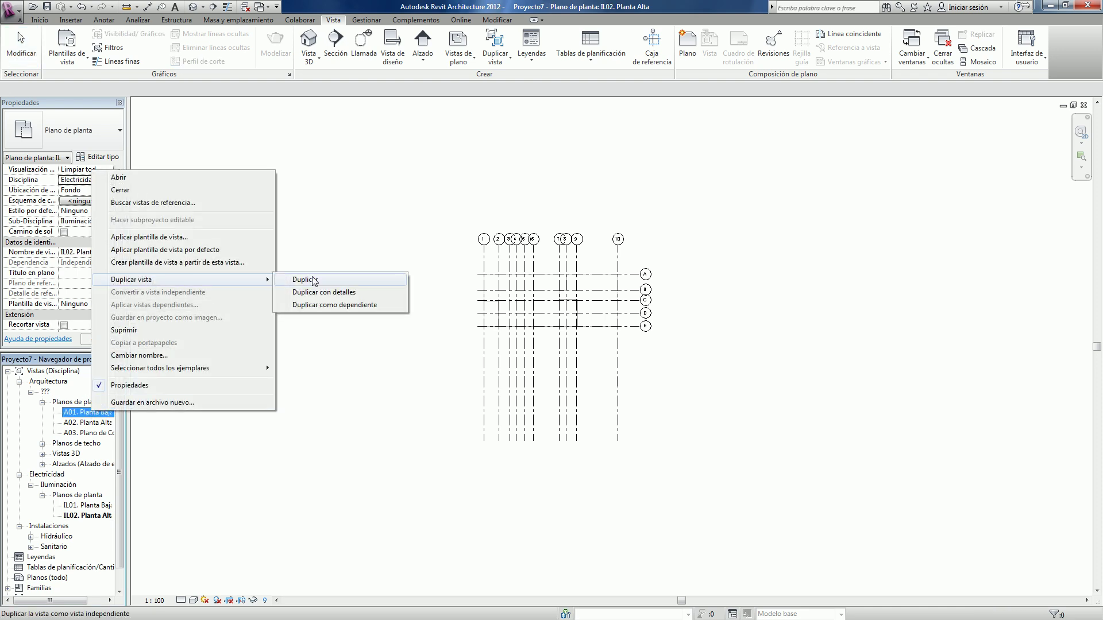
click(313, 280)
click(98, 444)
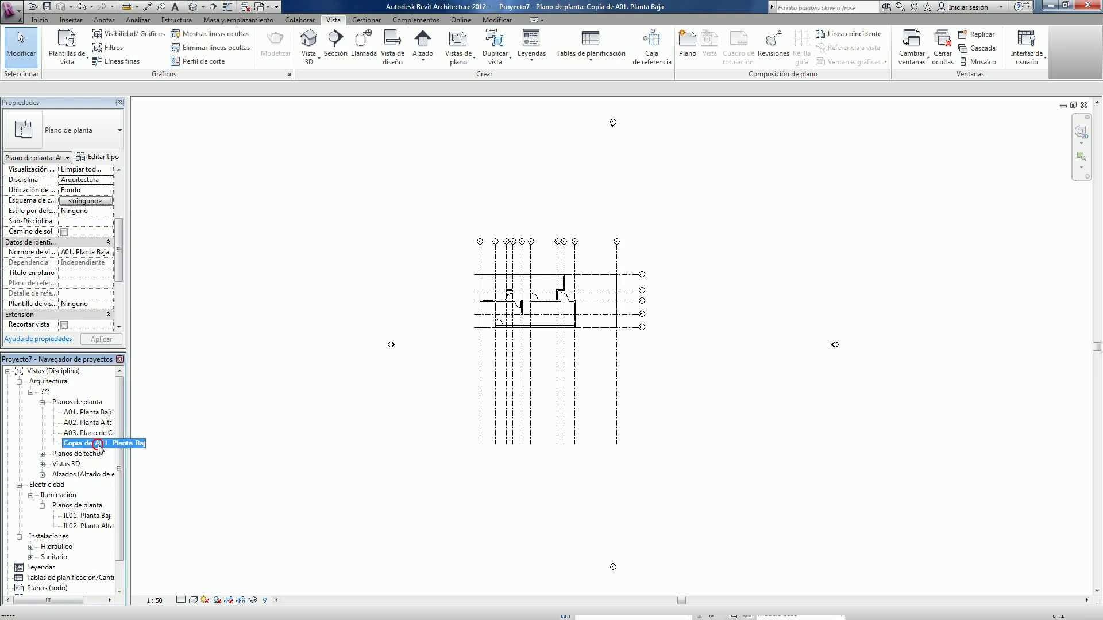
click(96, 252)
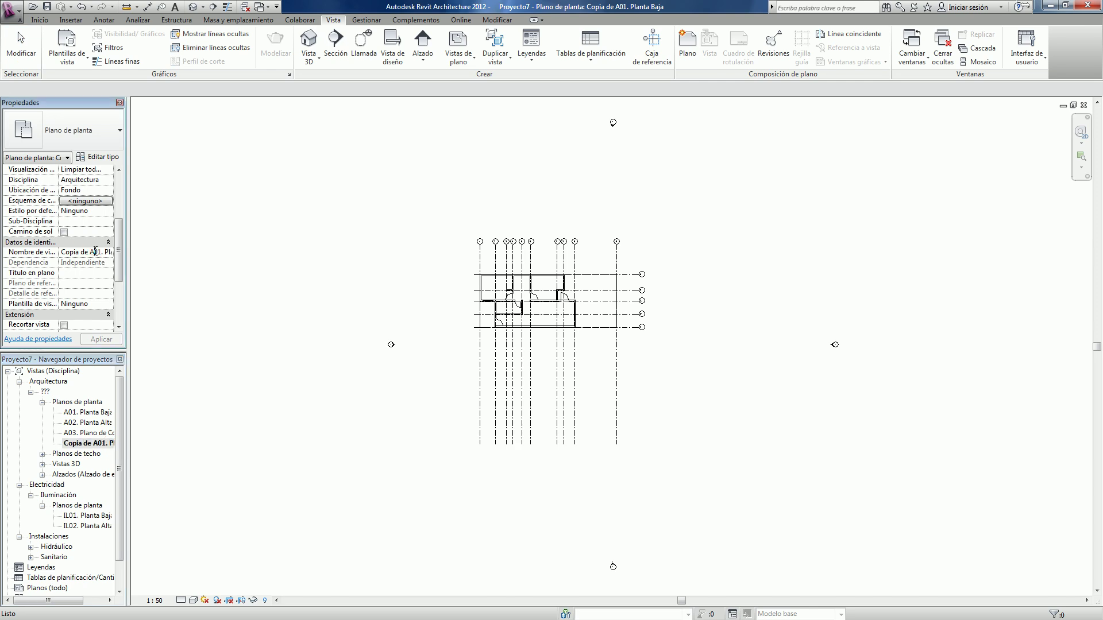
drag(92, 252, 62, 253)
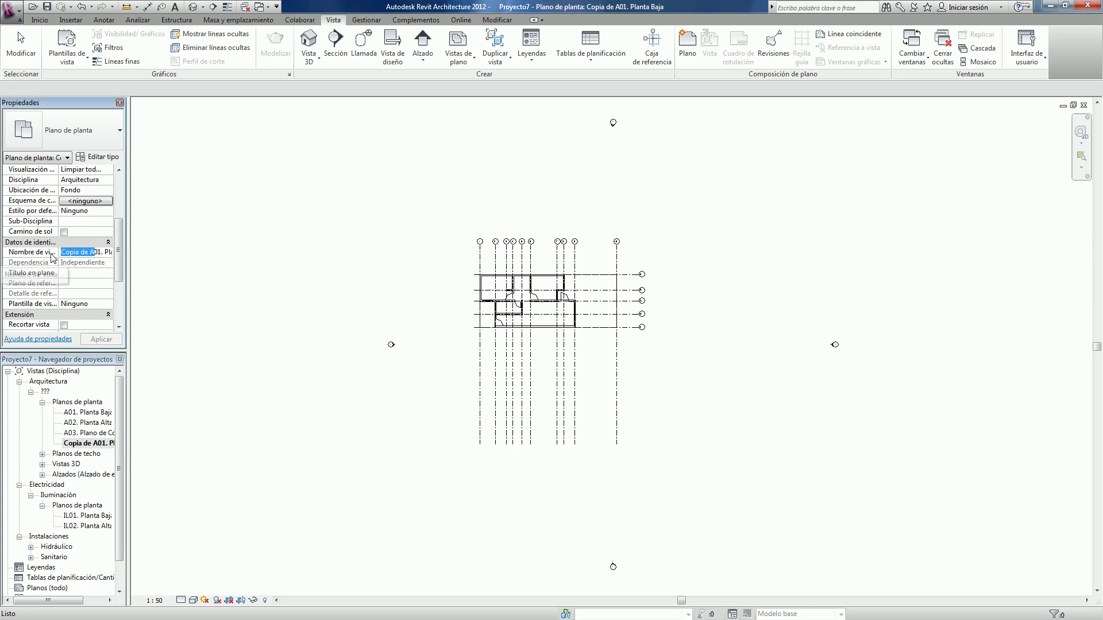
text(E)
text(L01. Planta Baja)
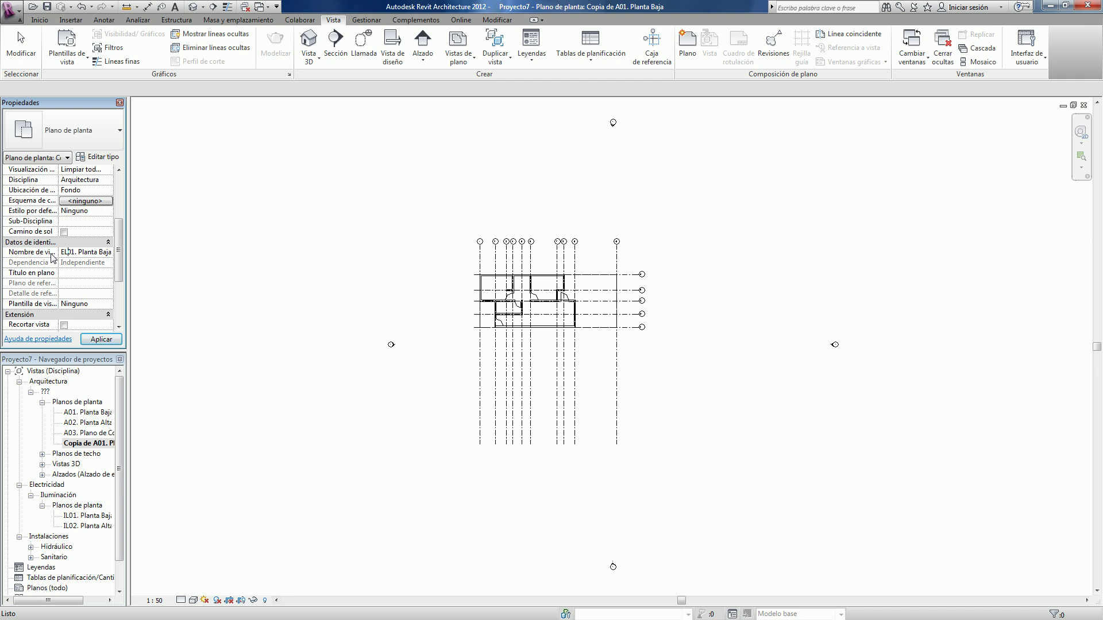
Set EL01's discipline to Electricidad with sub-discipline Contactos and apply
click(109, 181)
click(88, 212)
click(77, 221)
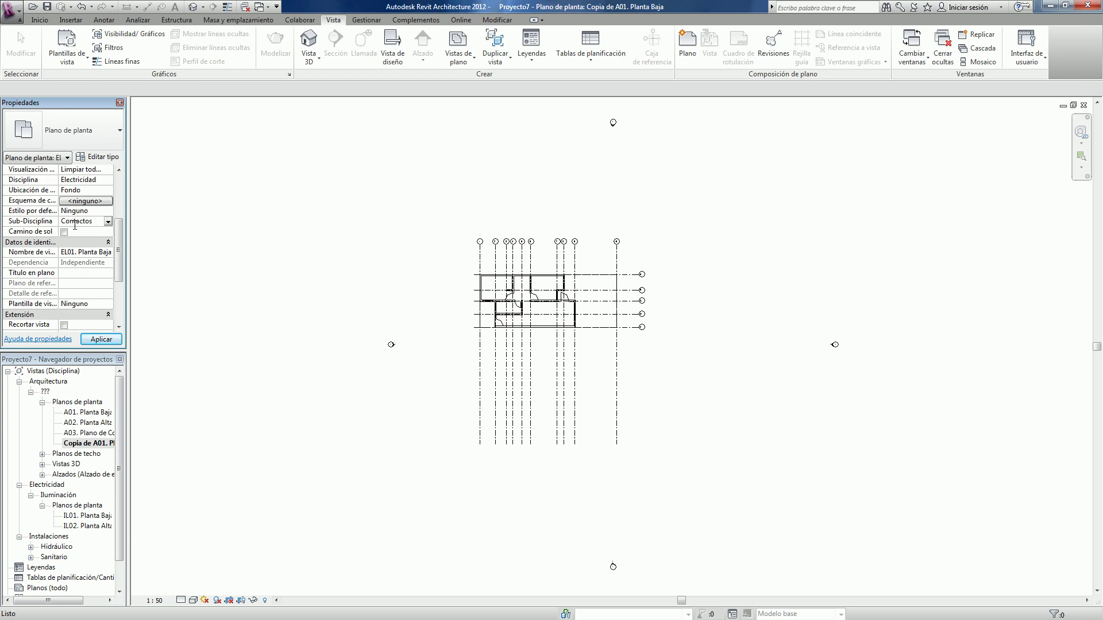
click(101, 339)
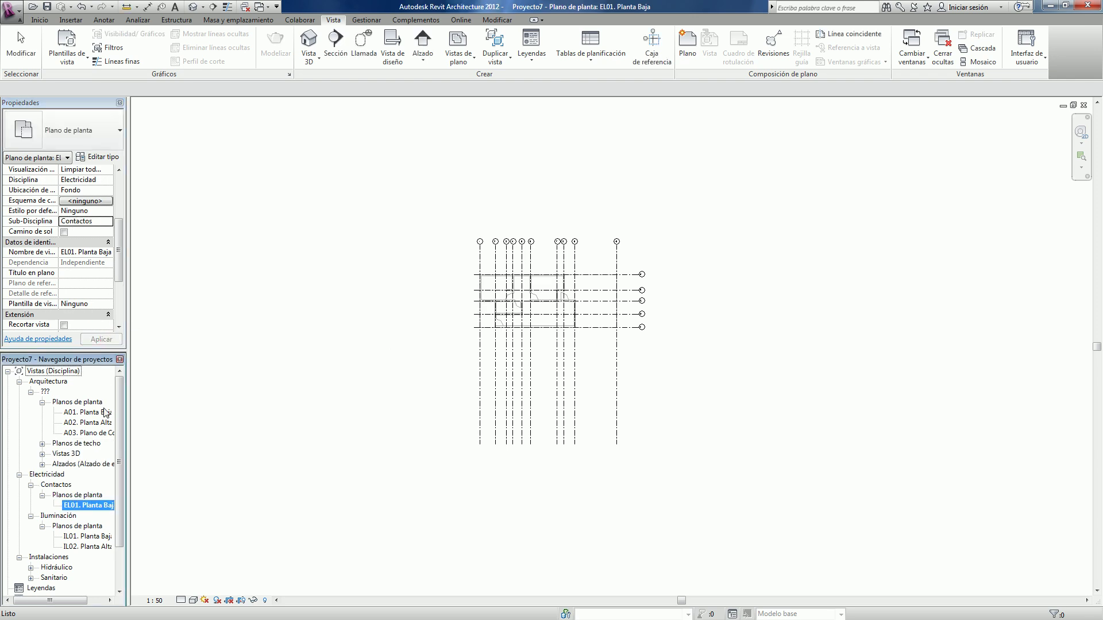
Duplicate A02. Planta Alta and rename the copy to EL02. Planta Alta
right_click(97, 422)
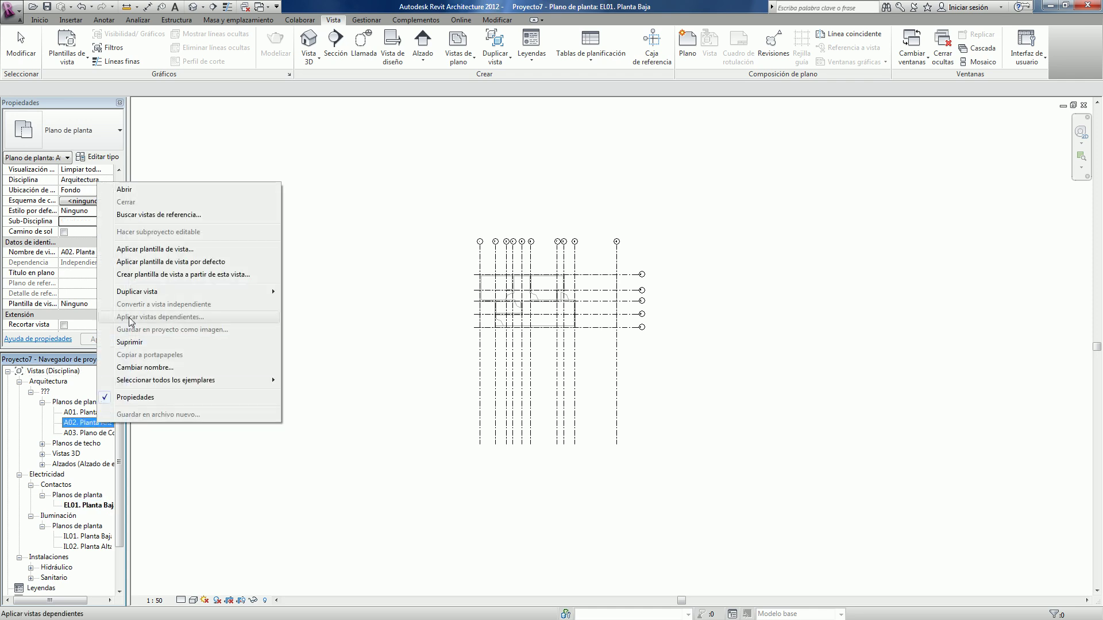
click(308, 294)
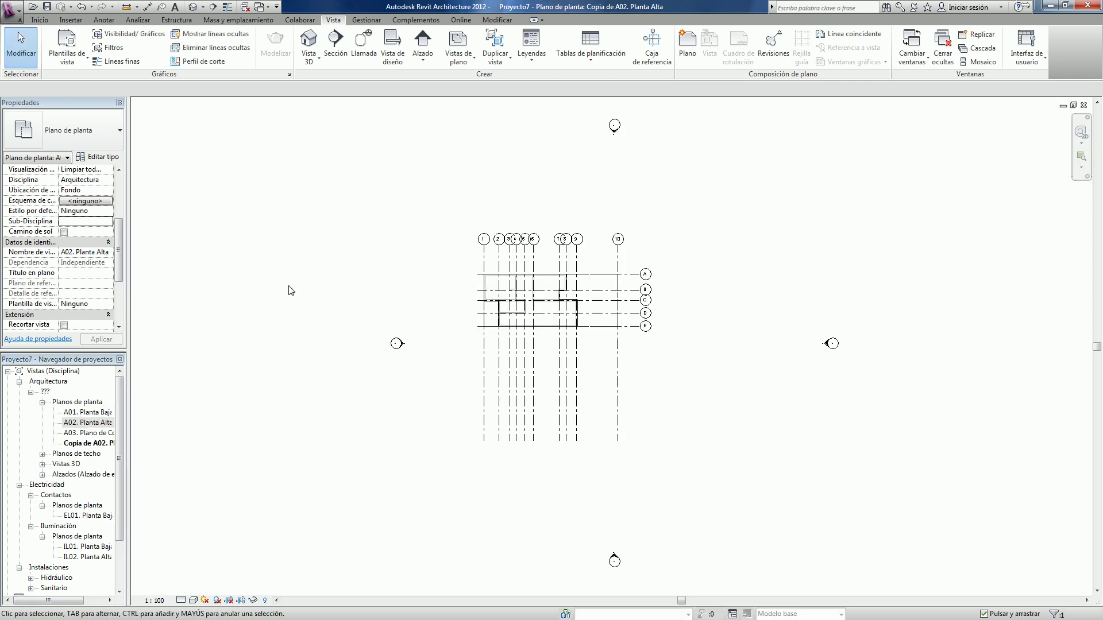
click(90, 442)
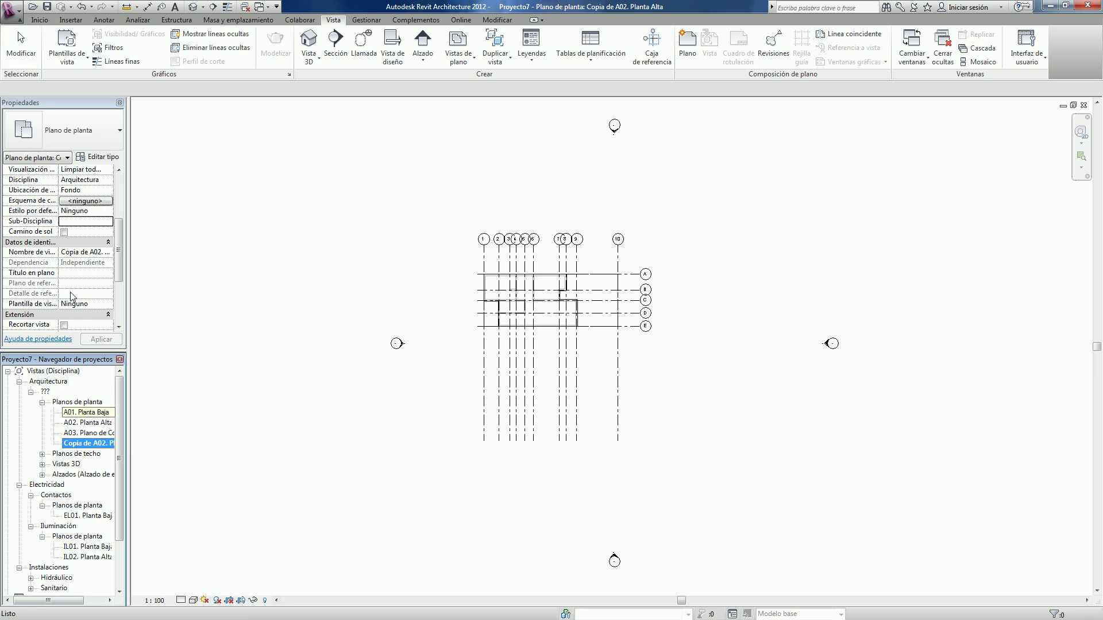
click(89, 252)
drag(95, 251, 50, 259)
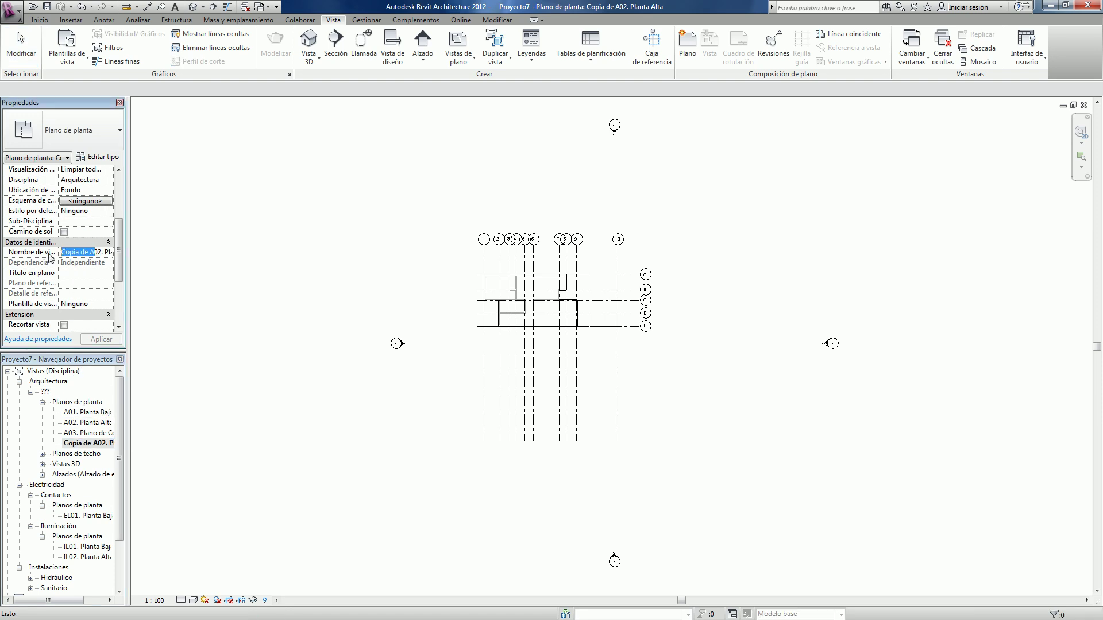
text(R02. Planta Alta)
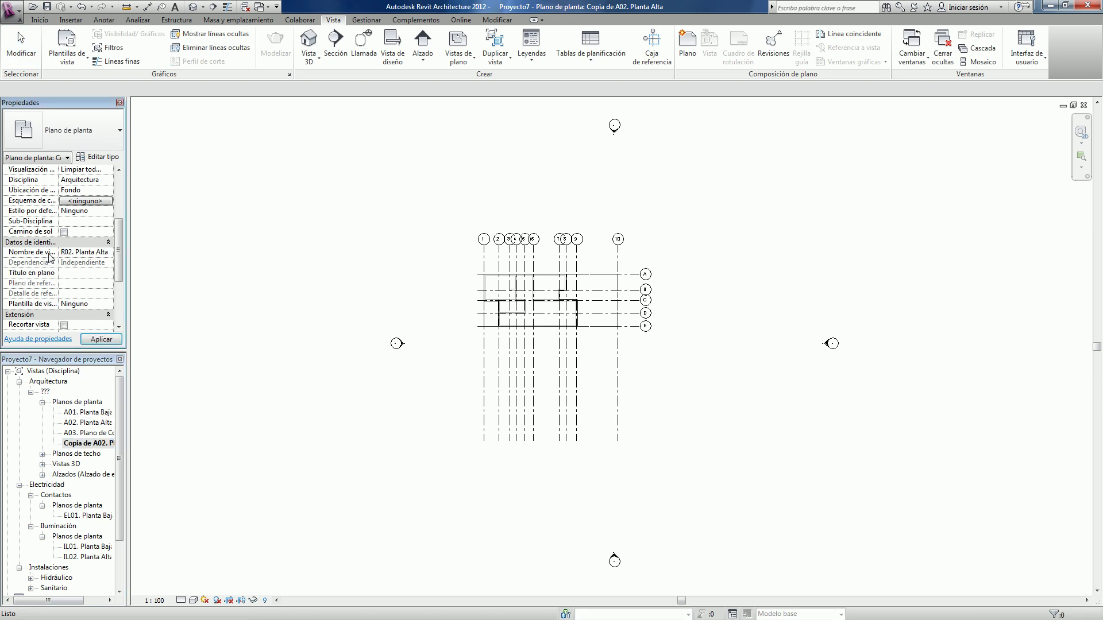
key(BackSpace)
text(EL)
Set EL02's discipline to Electricidad with sub-discipline Contactos and apply
click(107, 180)
click(83, 216)
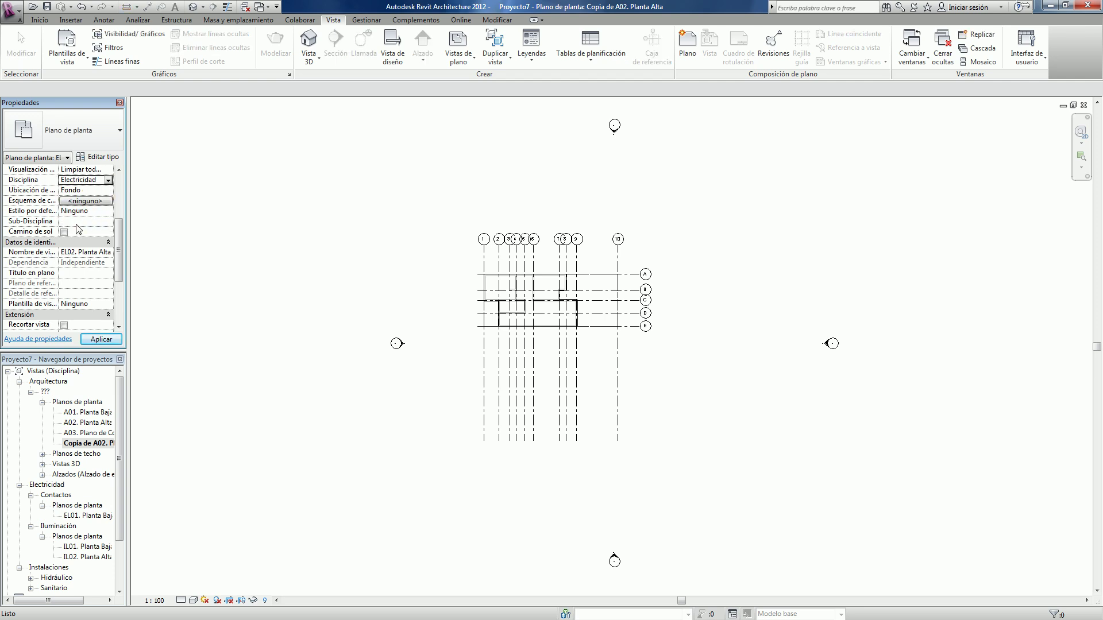
click(108, 222)
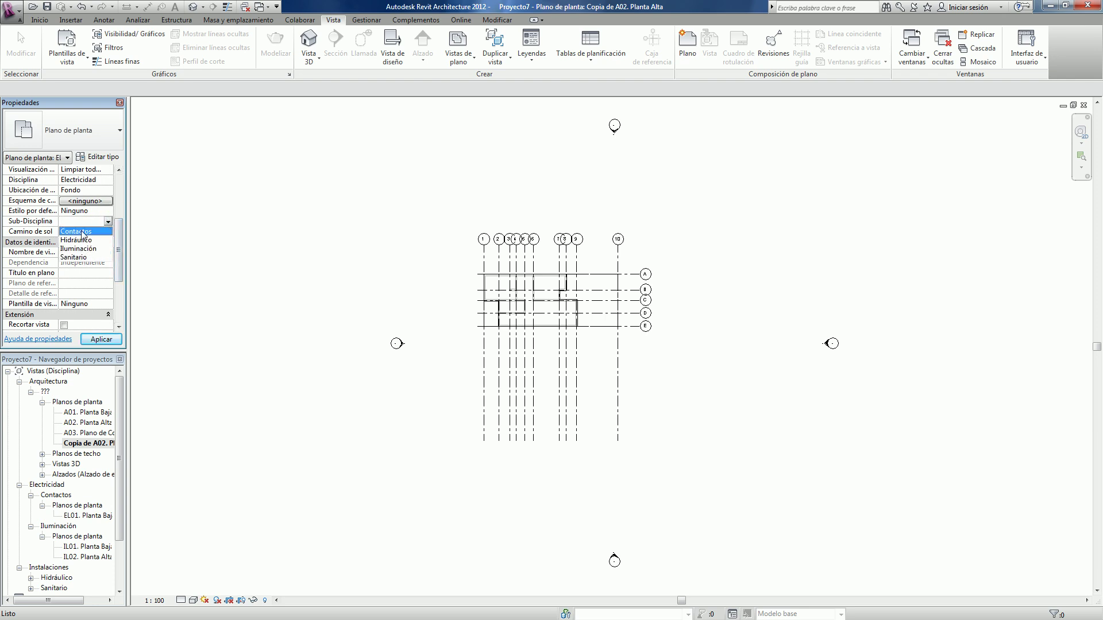
click(83, 231)
click(102, 340)
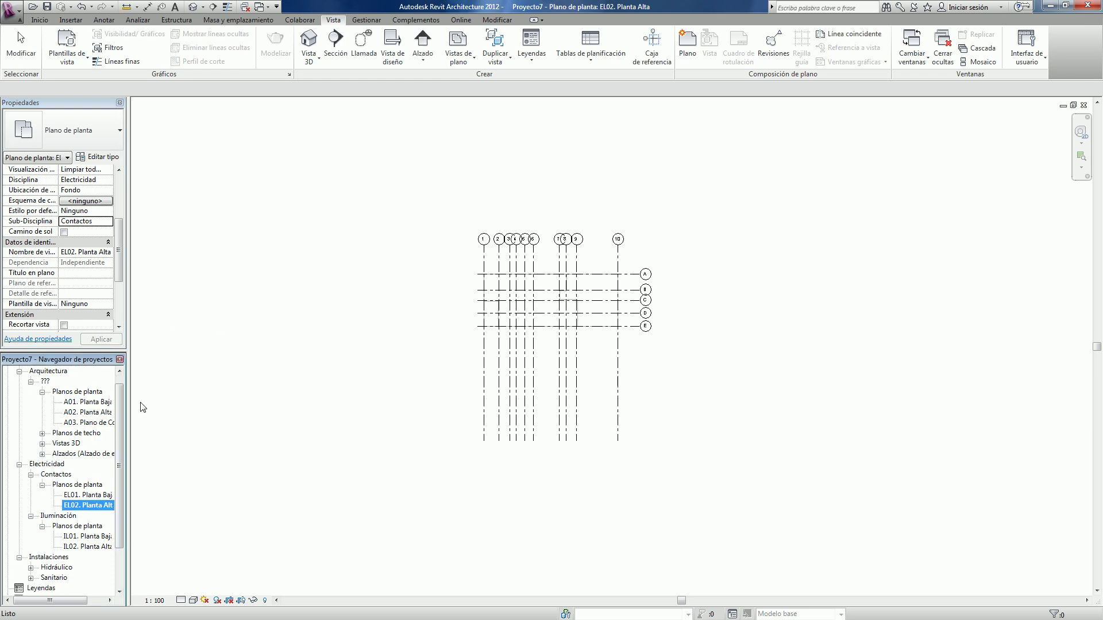
Scroll the Project Browser and expand the Hidráulico and Sanitario groups
scroll(117, 515, down, 1)
scroll(115, 512, down, 2)
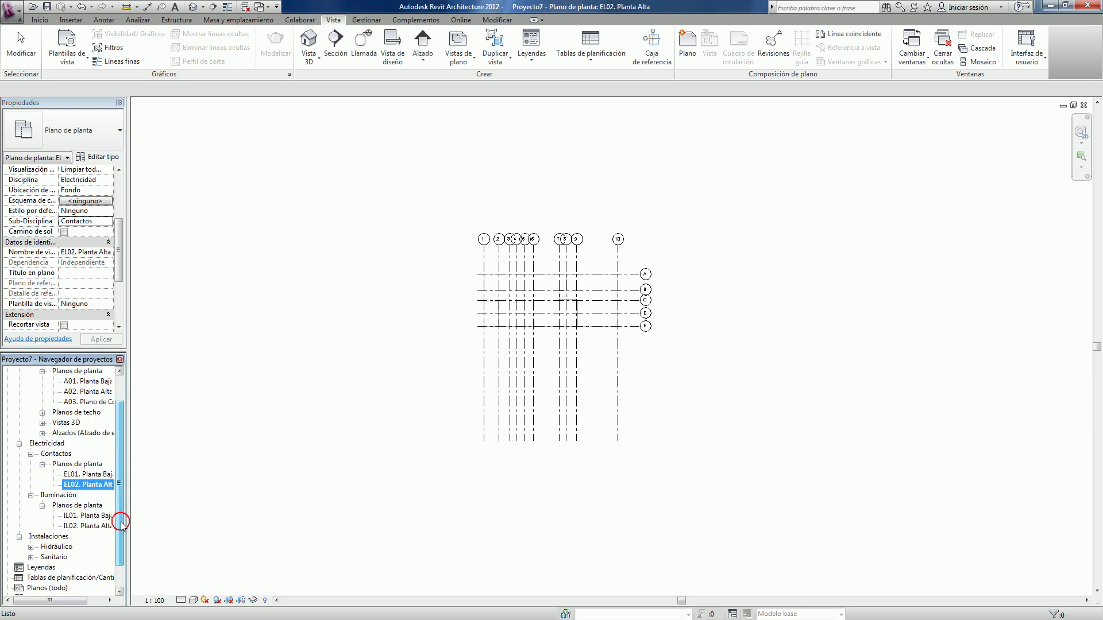
scroll(86, 517, down, 2)
click(31, 526)
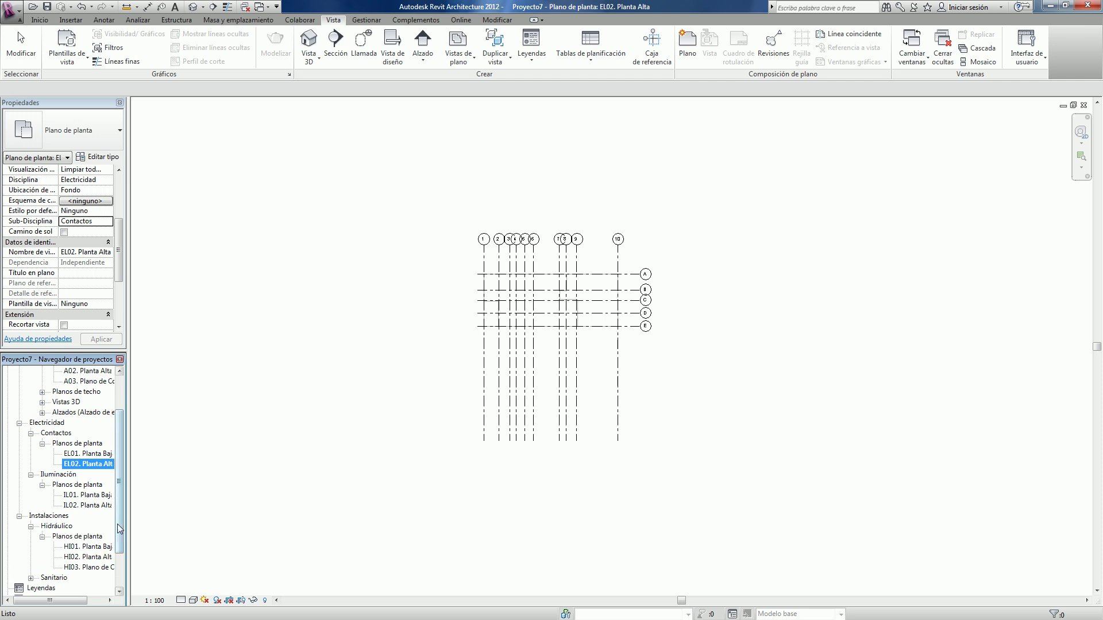
scroll(86, 517, down, 5)
click(31, 527)
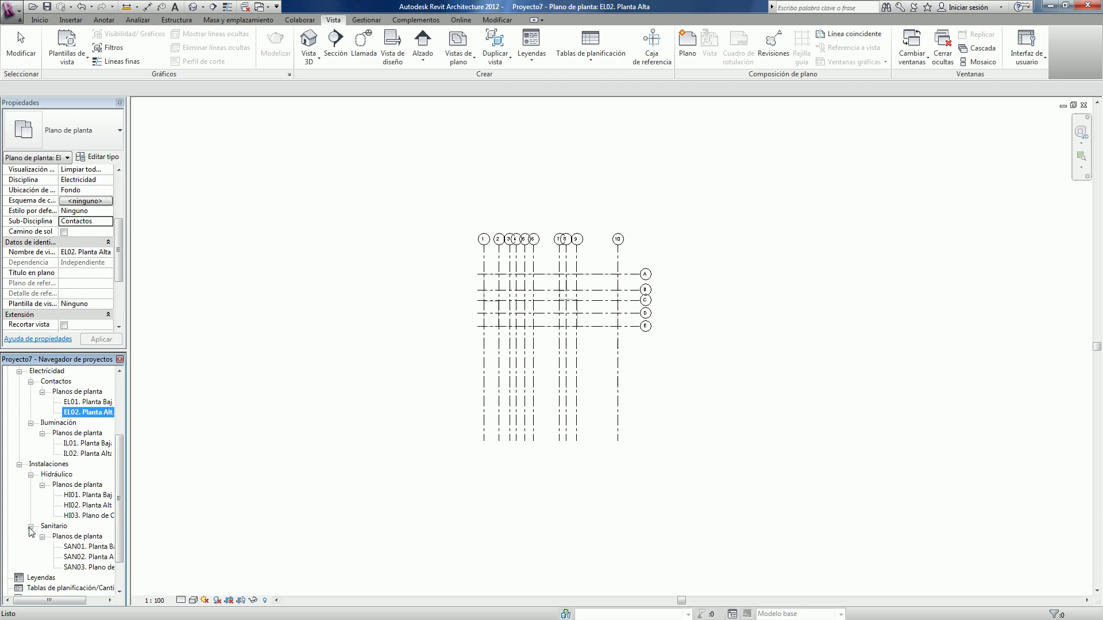
drag(119, 508, 120, 445)
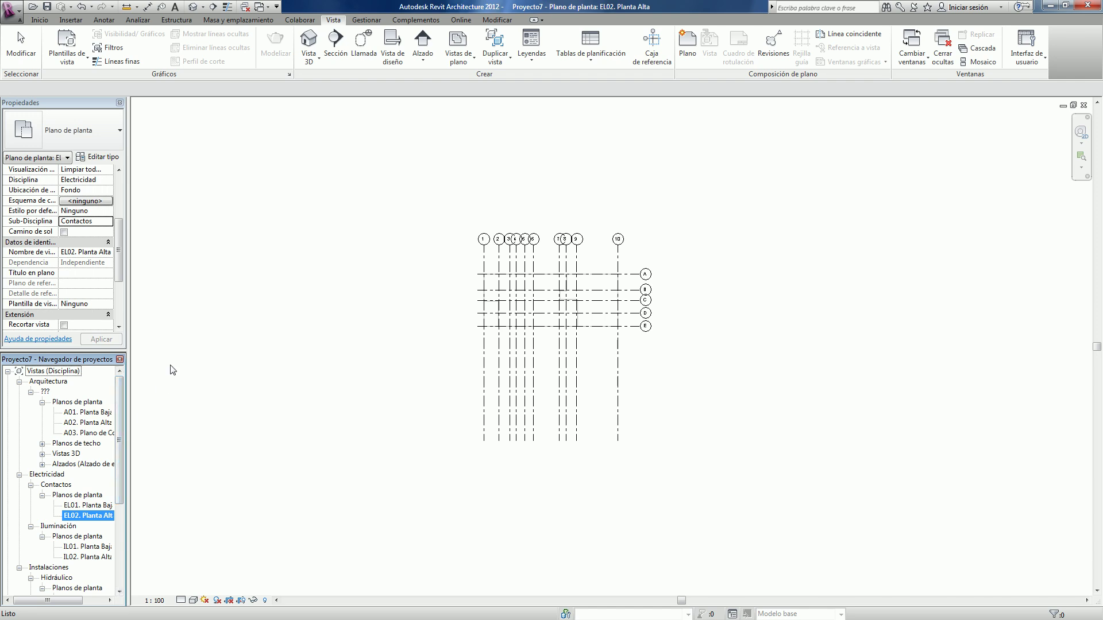
Expand the plan, ceiling, 3D and elevation groups and select all those architecture views
click(42, 403)
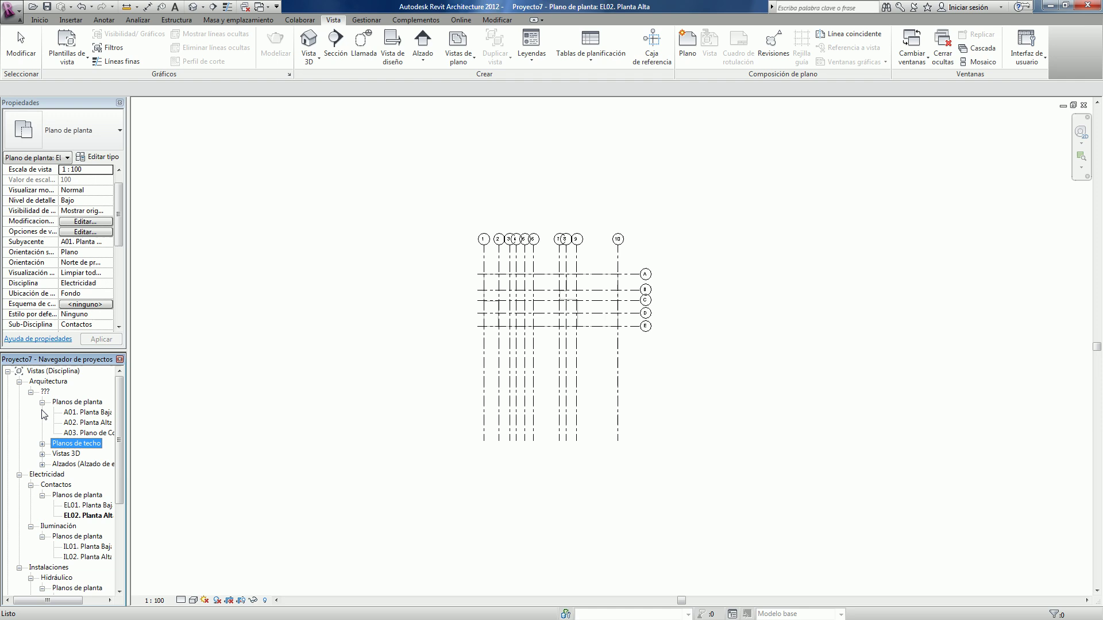
click(43, 444)
click(42, 475)
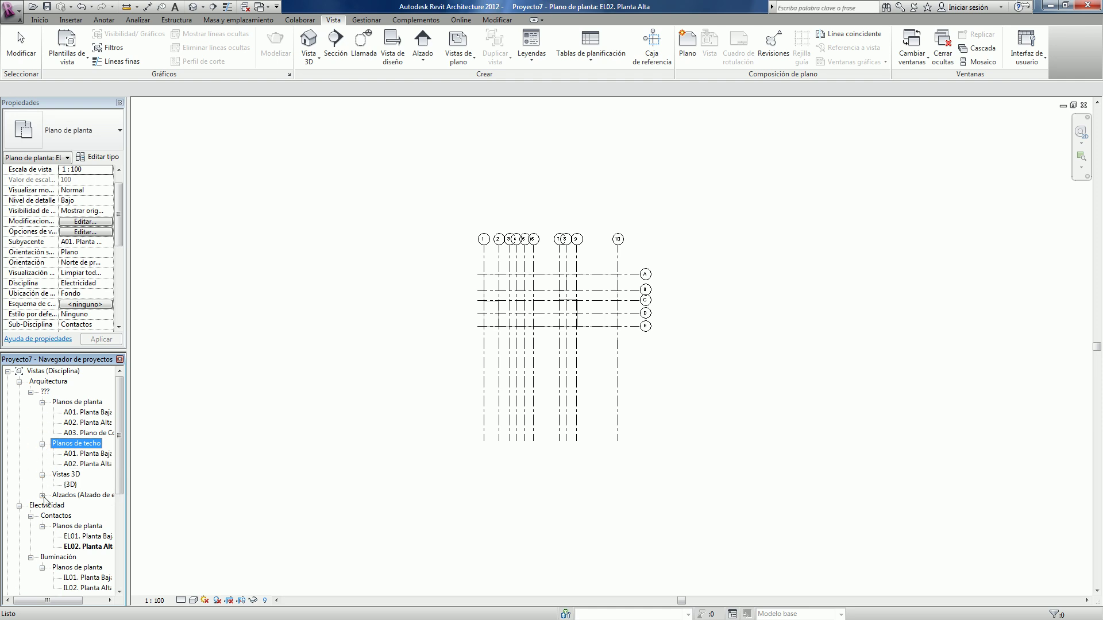
click(43, 494)
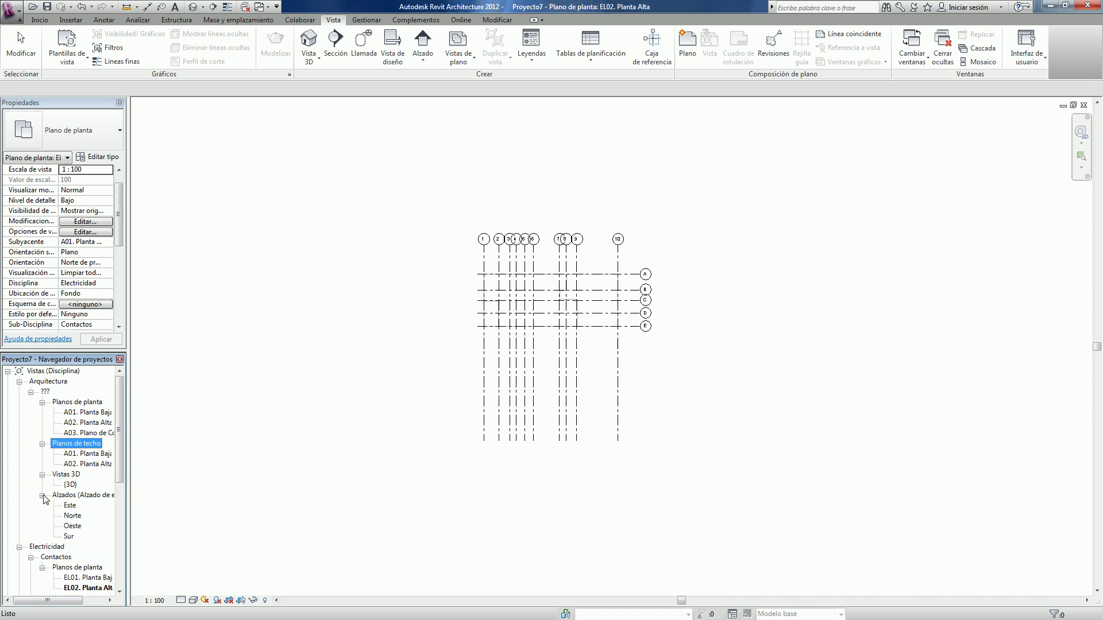
click(86, 414)
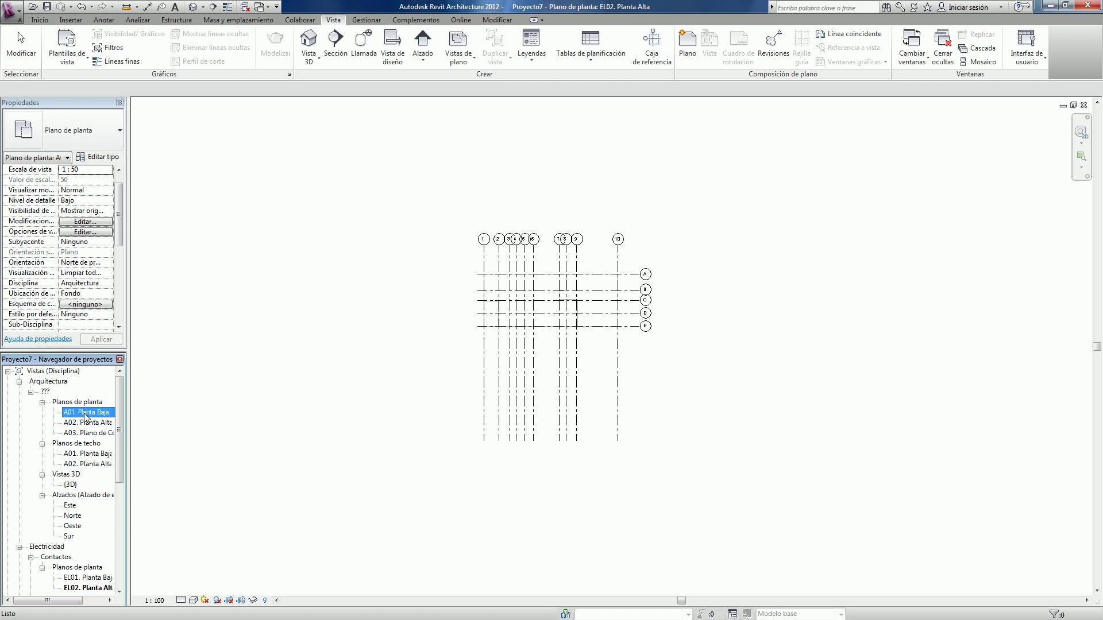
shift+click(82, 432)
ctrl+click(86, 454)
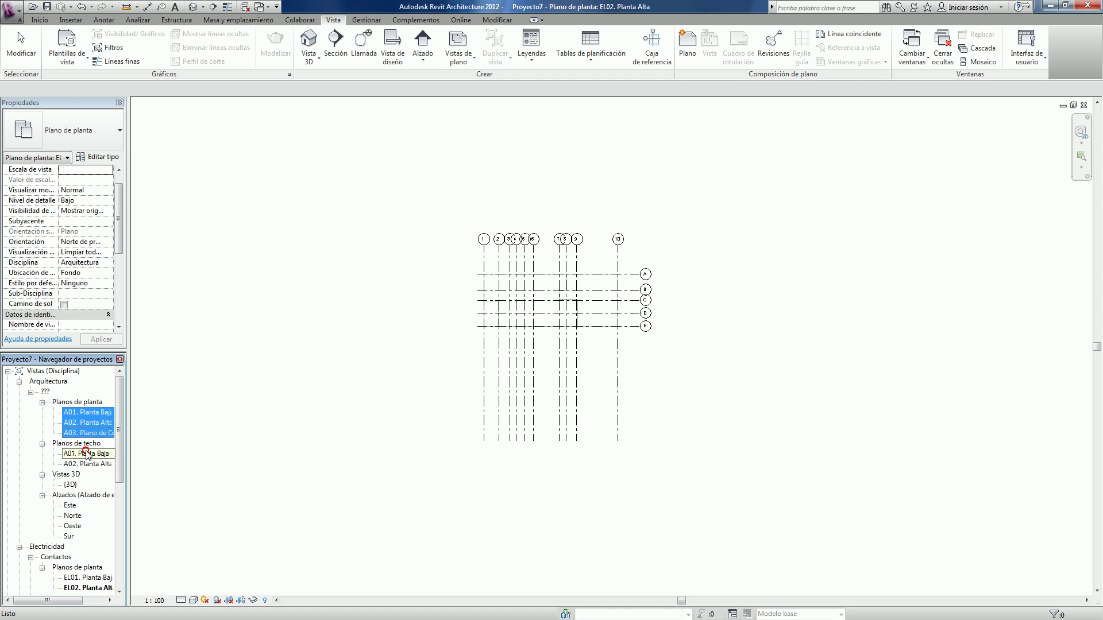
ctrl+click(86, 464)
ctrl+click(70, 484)
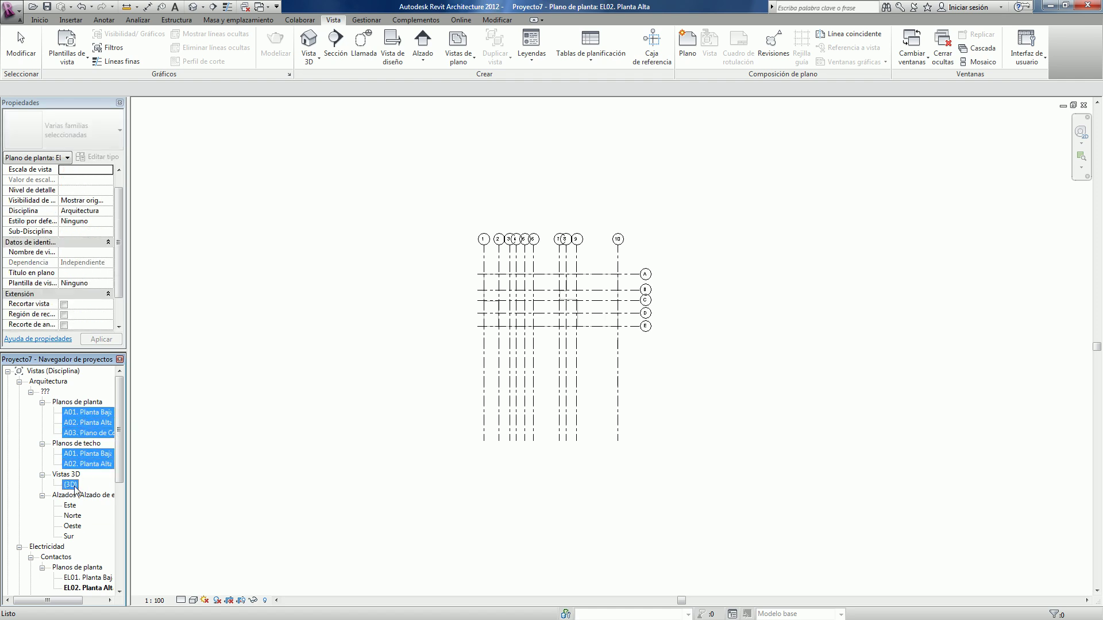
ctrl+click(69, 505)
ctrl+click(72, 526)
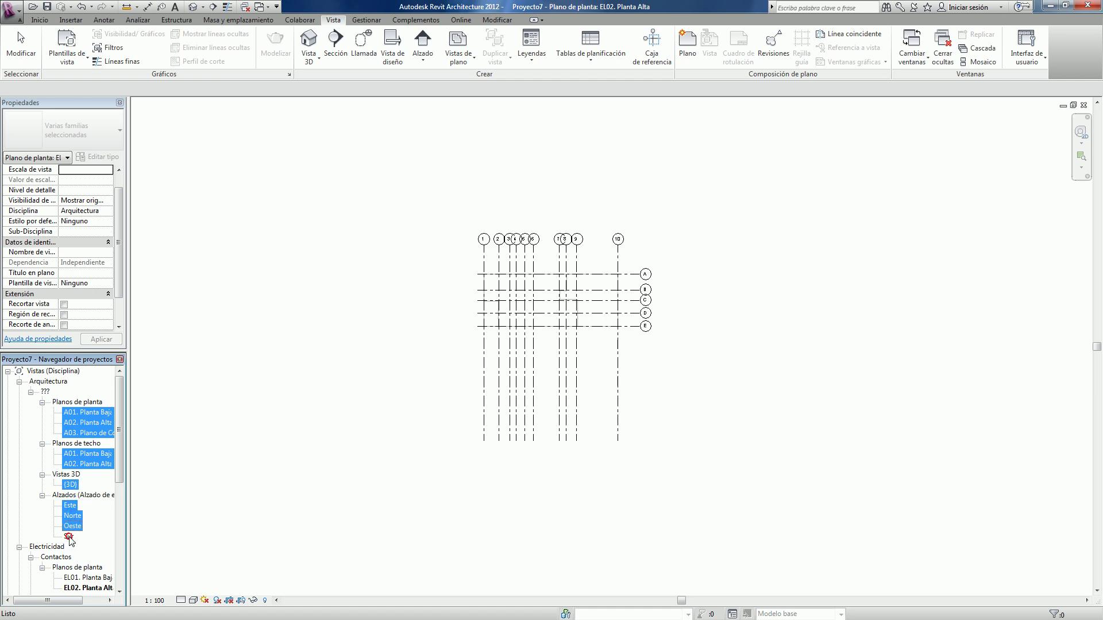
Enter Arquitectura as the Sub-Disciplina for the selected views and apply
click(67, 232)
text(Arquitectur)
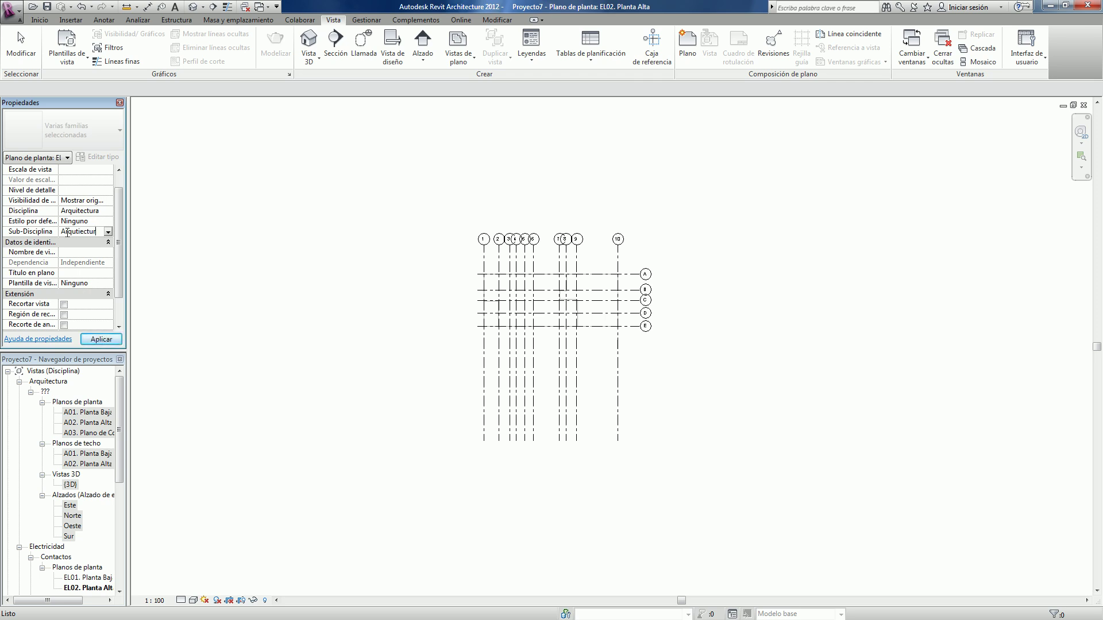
click(115, 340)
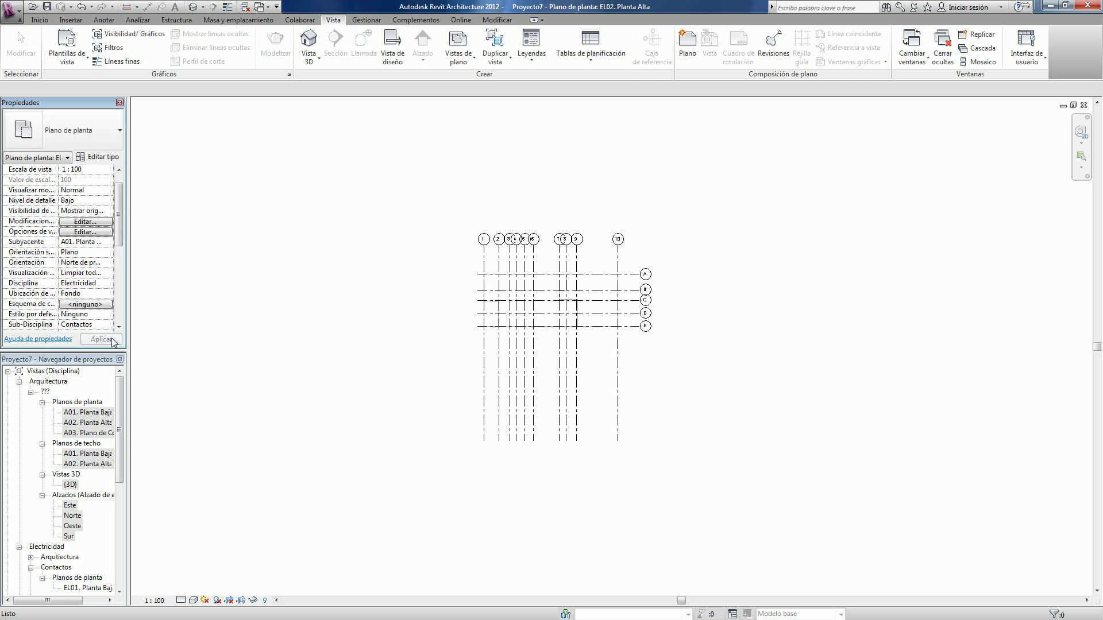
click(170, 352)
Set the A01 and A02 floor plans to sub-discipline Arquitectura
click(92, 412)
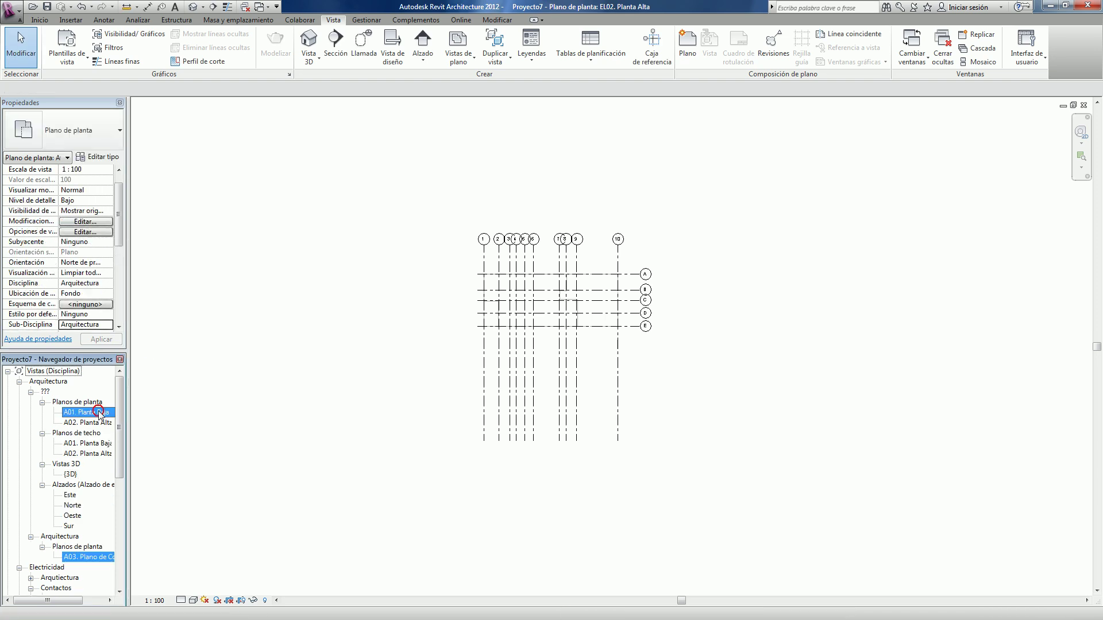
click(105, 284)
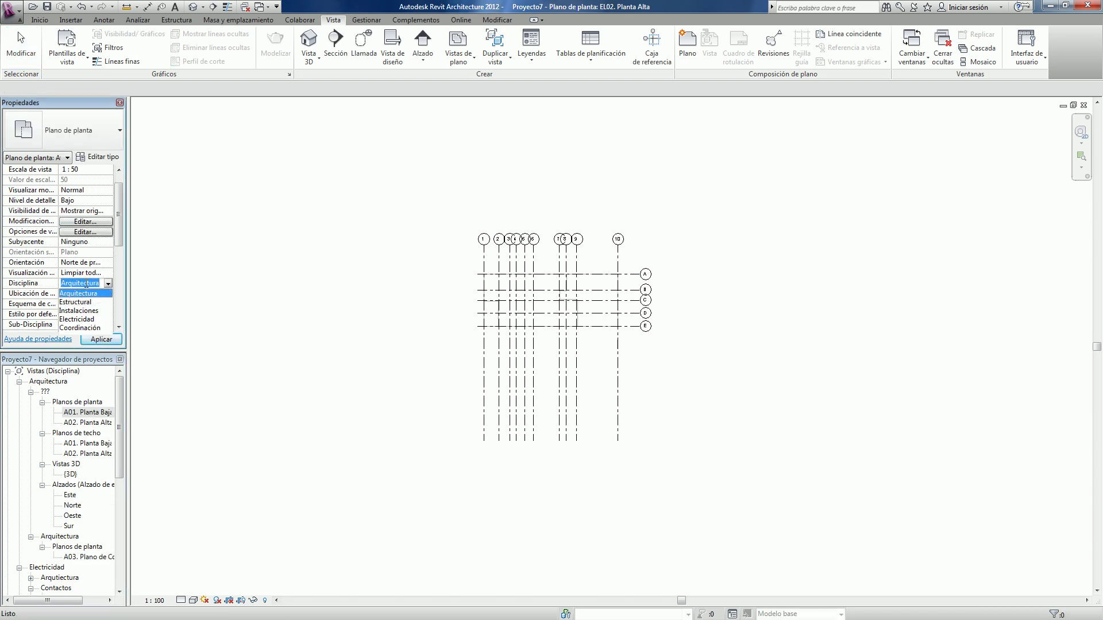
click(86, 285)
click(79, 325)
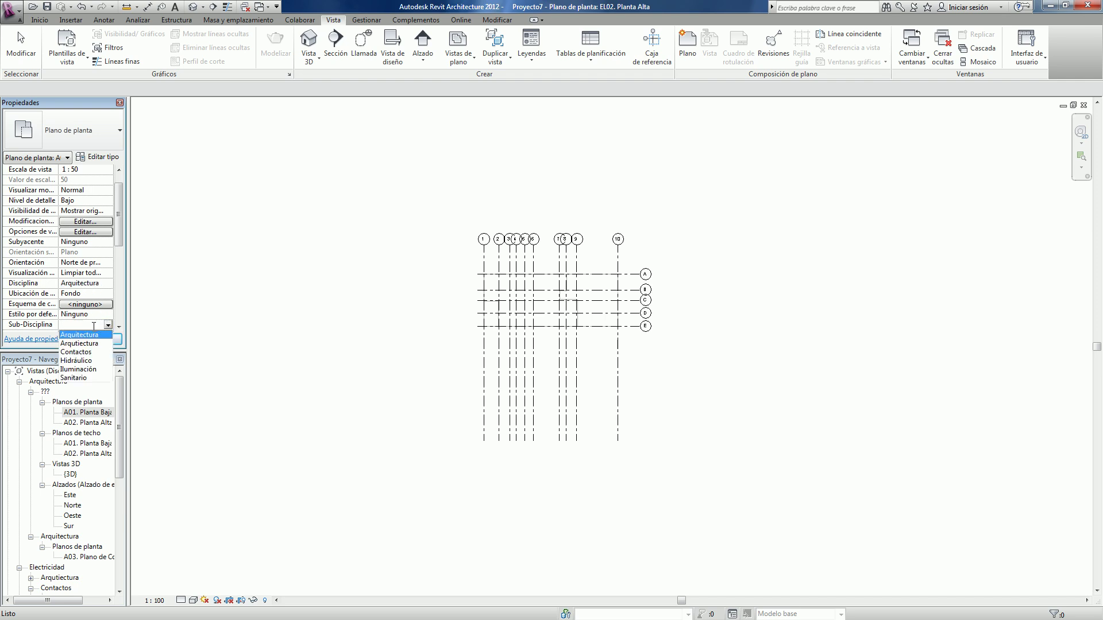
click(79, 335)
click(100, 412)
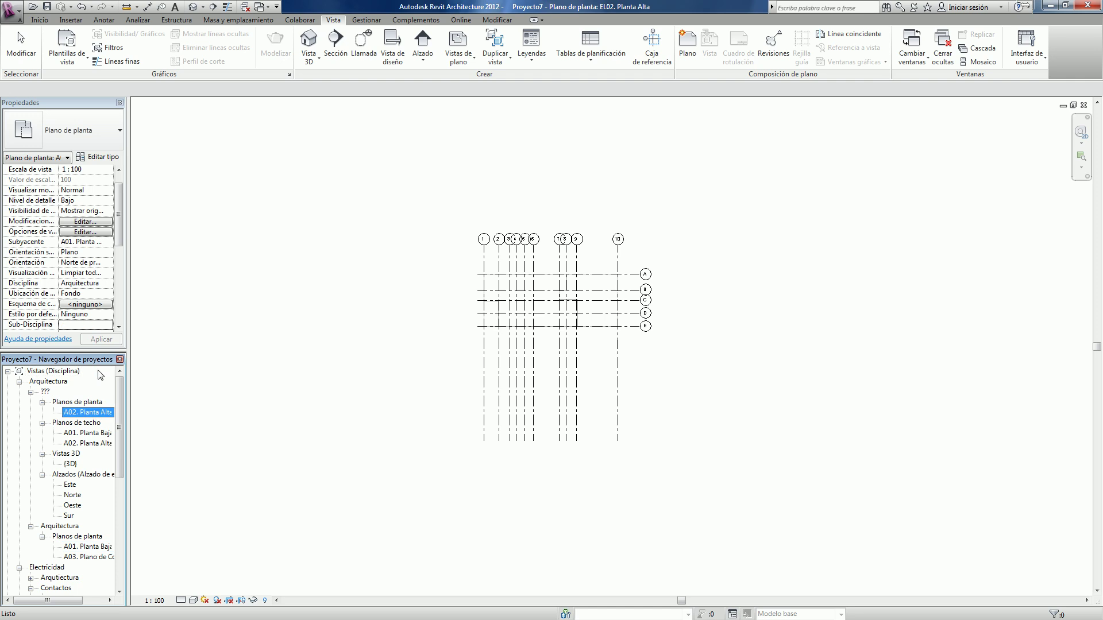
click(107, 325)
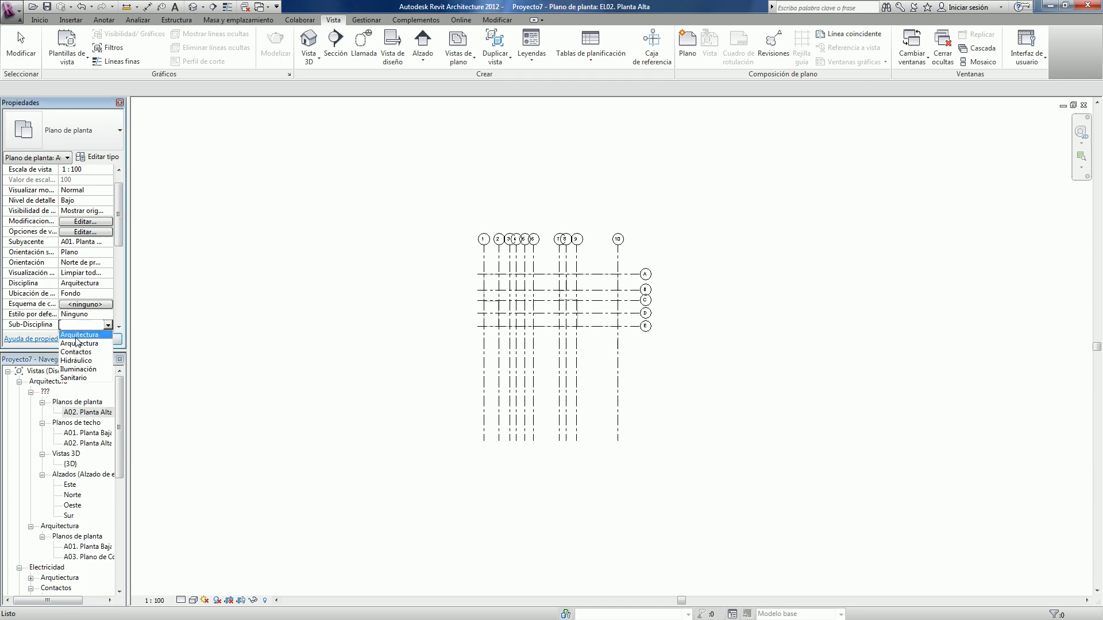
click(83, 341)
Set the A01 and A02 ceiling plans to sub-discipline Arquitectura
click(100, 414)
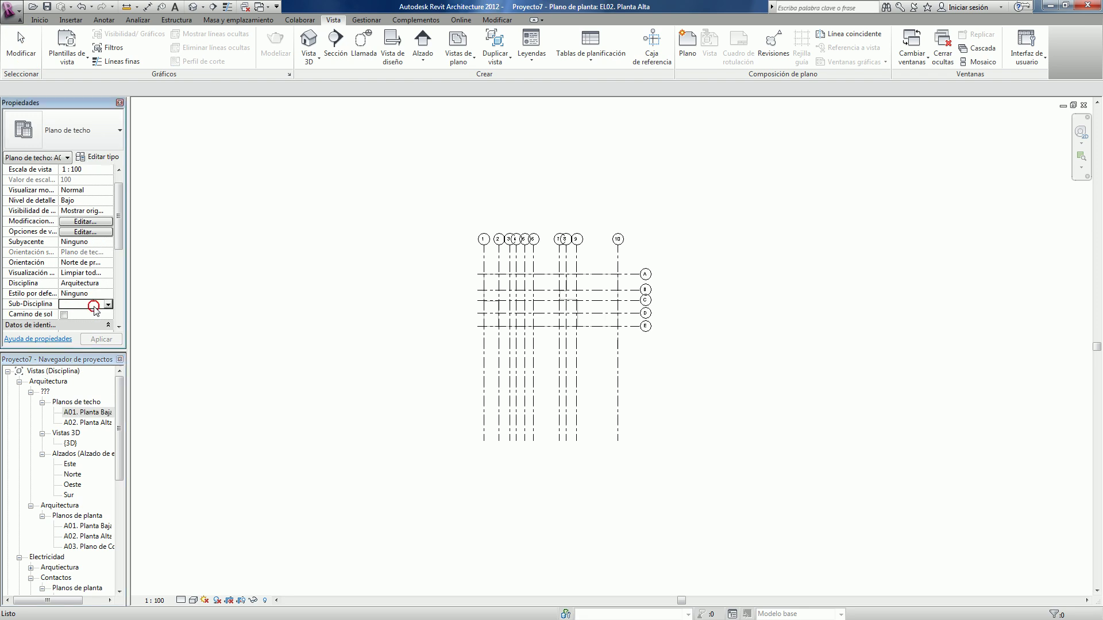
click(92, 305)
click(78, 319)
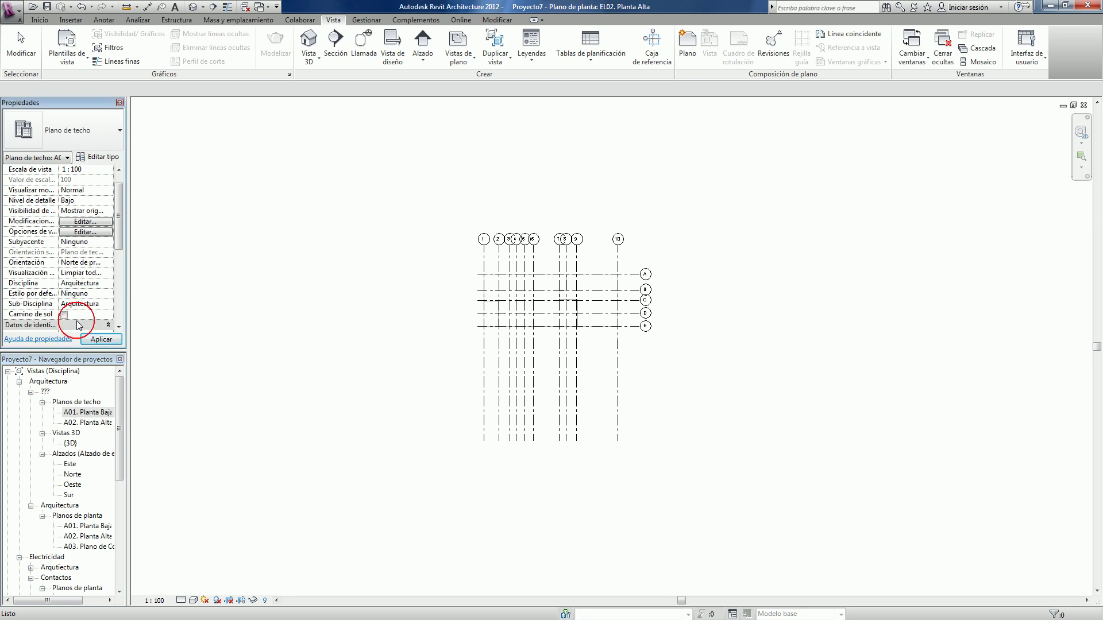
click(87, 413)
click(104, 303)
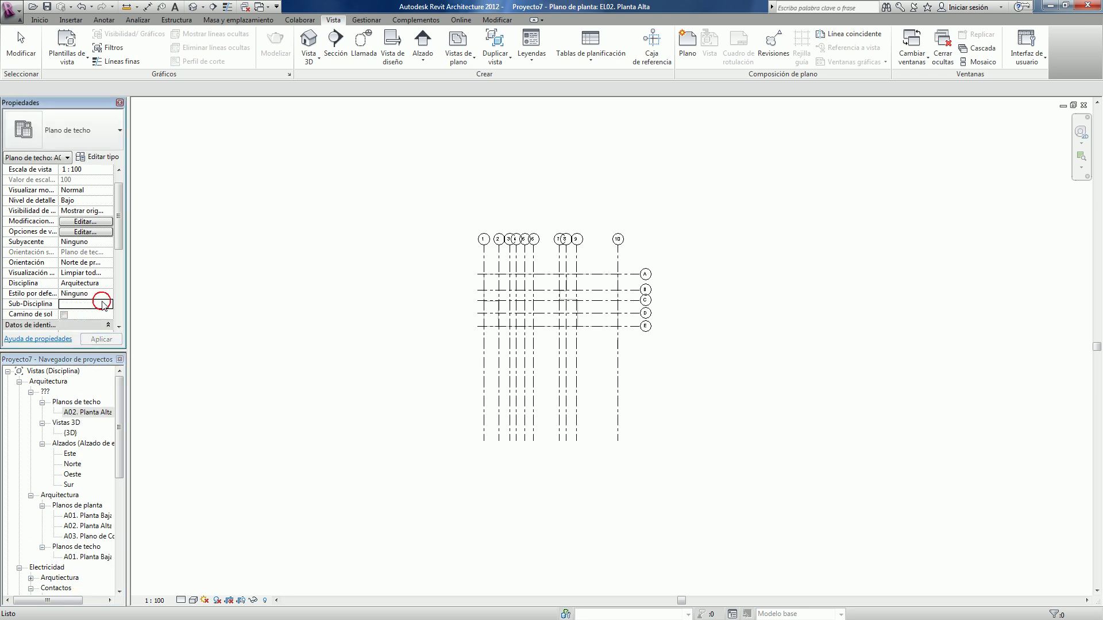
click(74, 318)
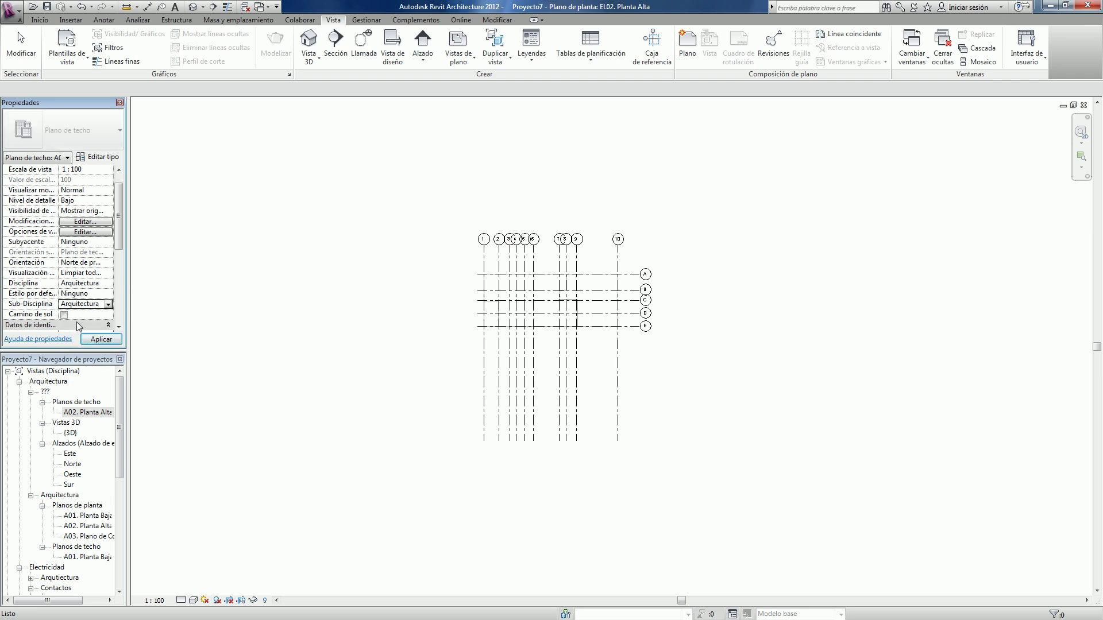
click(70, 413)
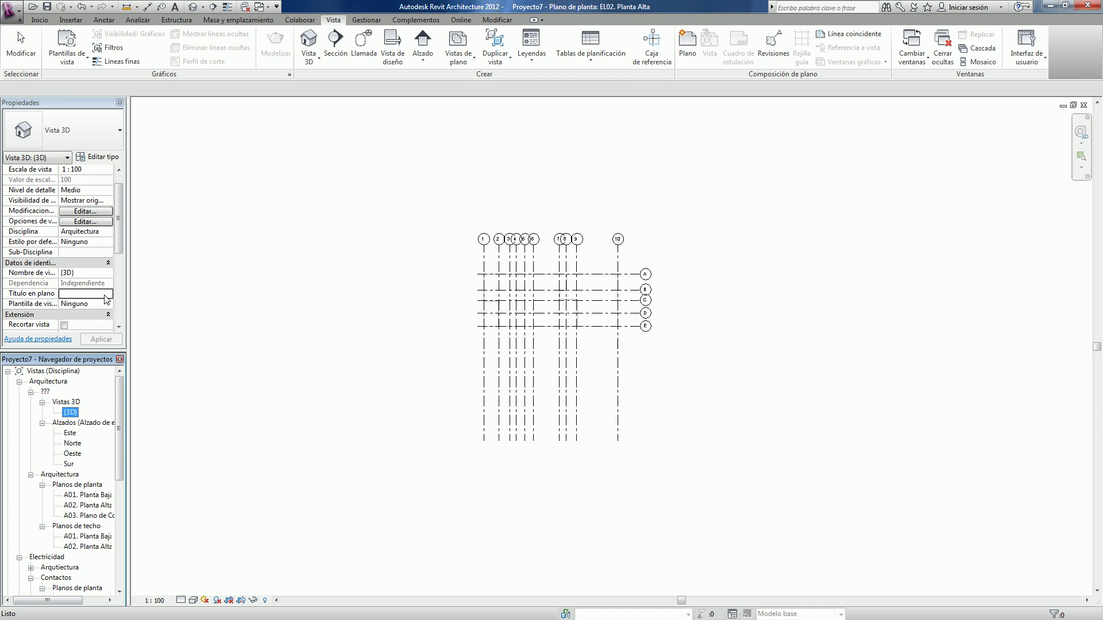
Set the {3D} view and the Este and Norte elevations to sub-discipline Arquitectura
click(107, 253)
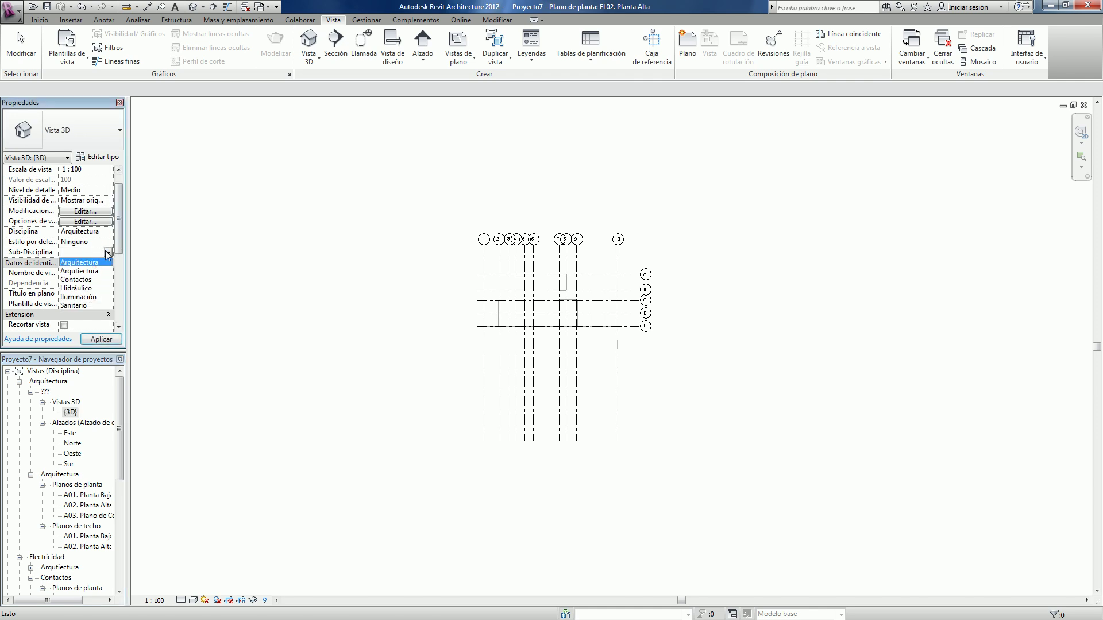
click(81, 266)
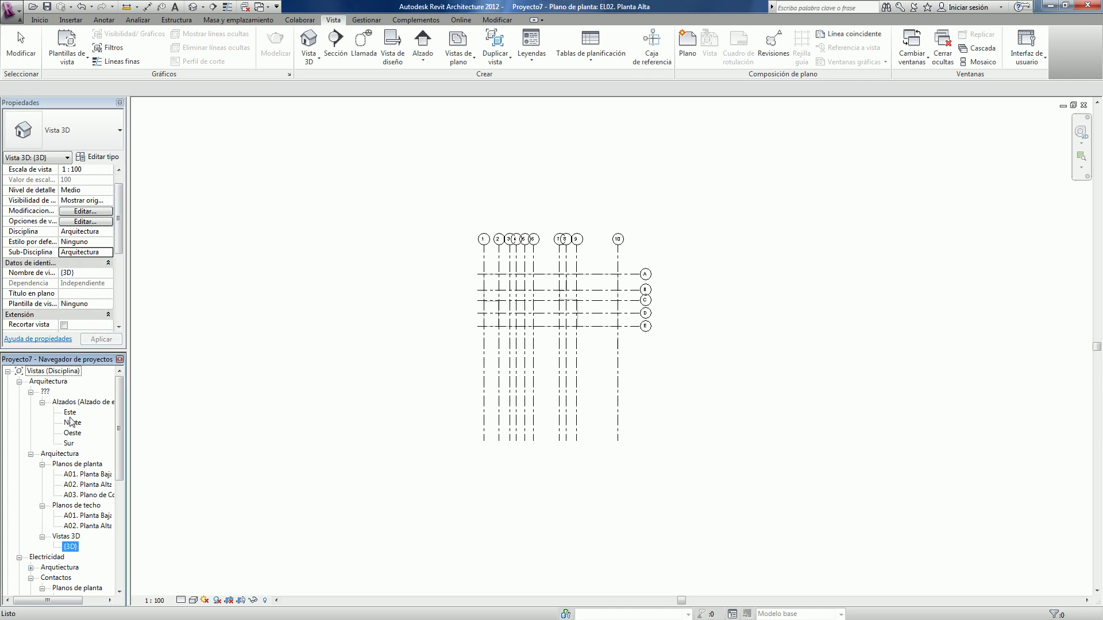
click(70, 413)
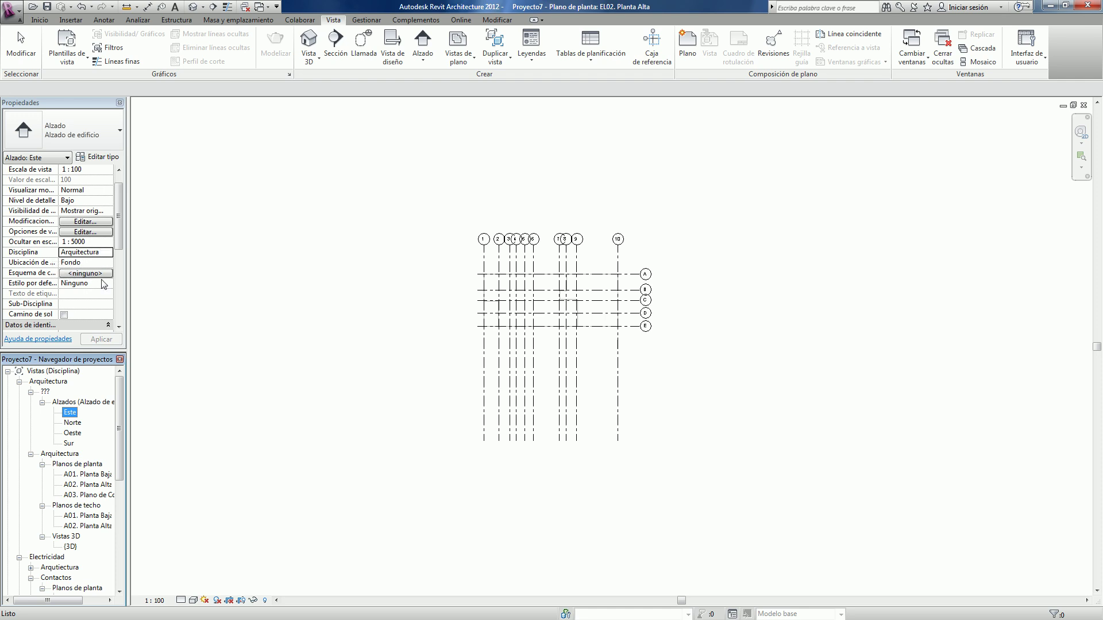
click(107, 305)
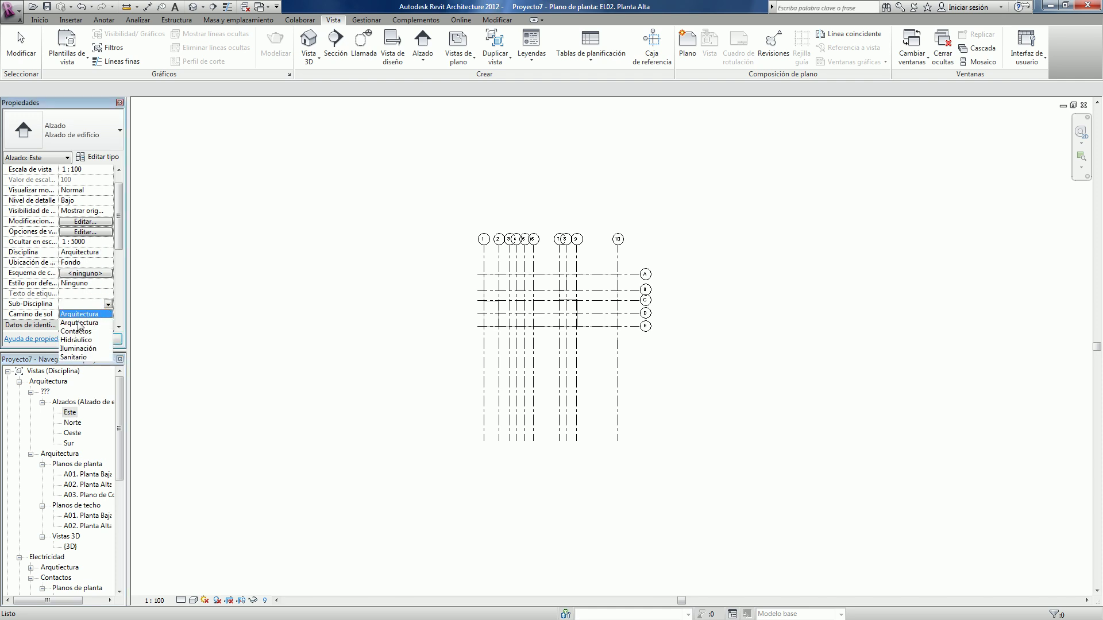
click(76, 314)
click(72, 413)
click(93, 305)
click(107, 304)
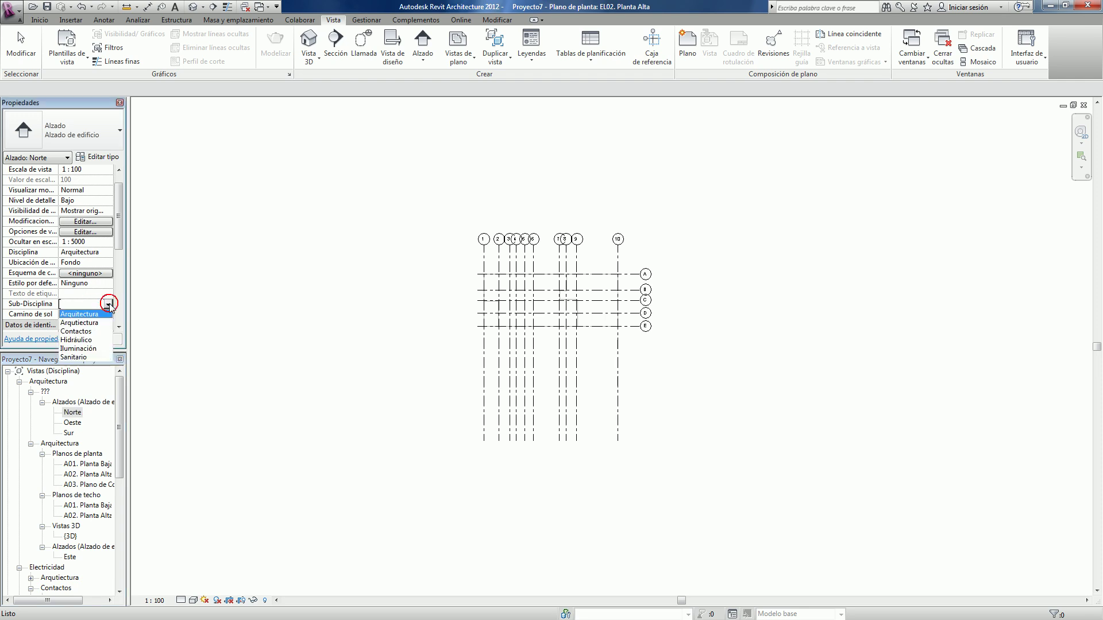
click(76, 323)
Set the Oeste and Sur elevations to sub-discipline Arquitectura
click(72, 412)
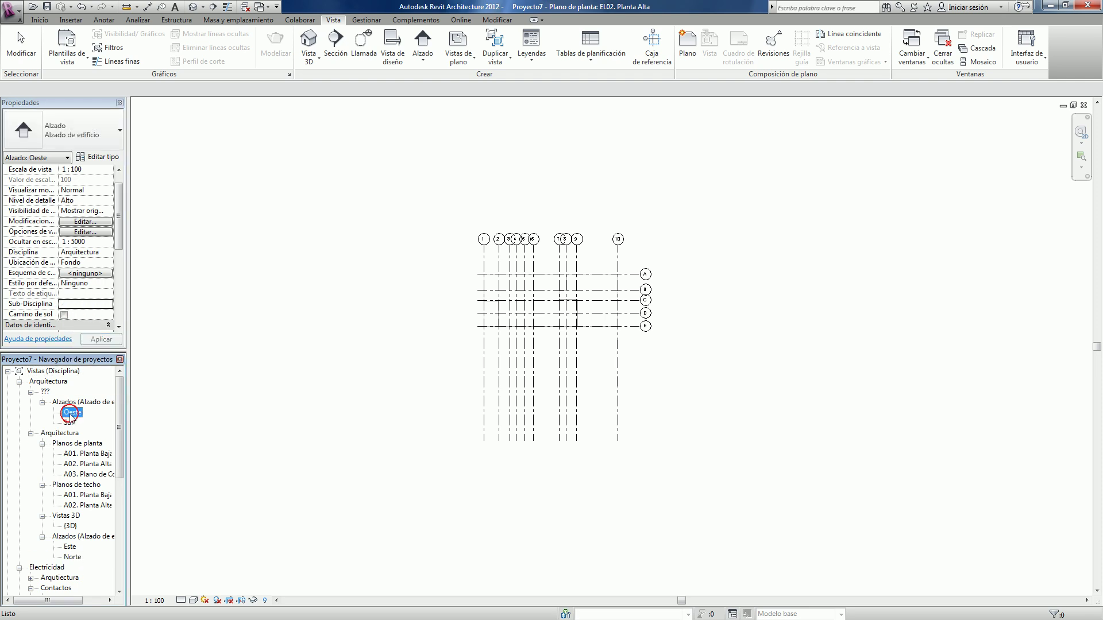
click(102, 306)
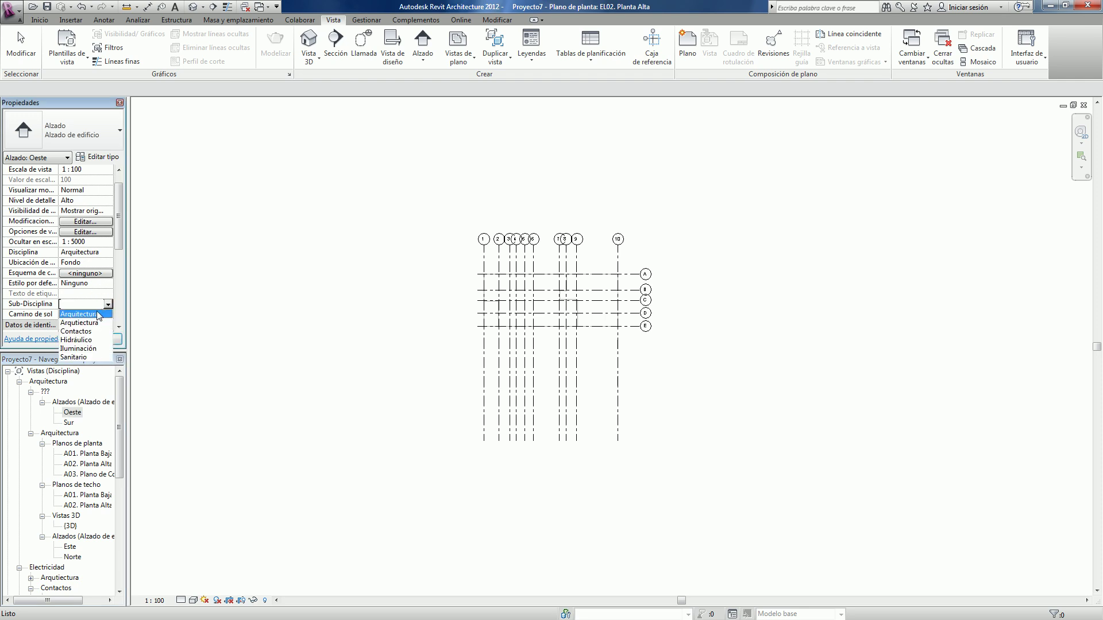
click(80, 321)
click(68, 412)
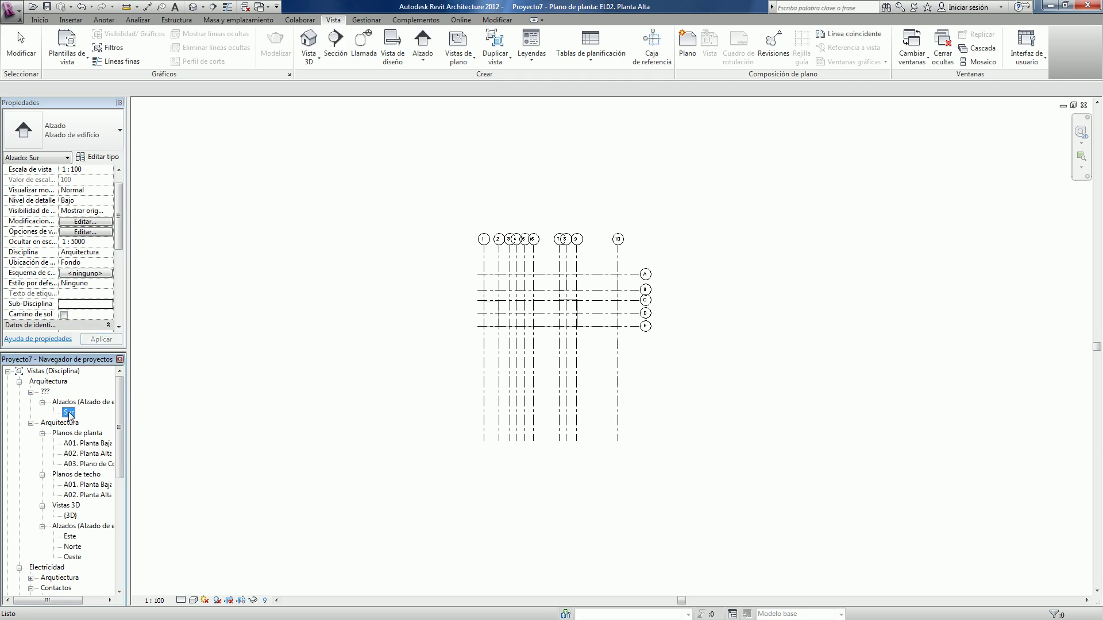
click(107, 306)
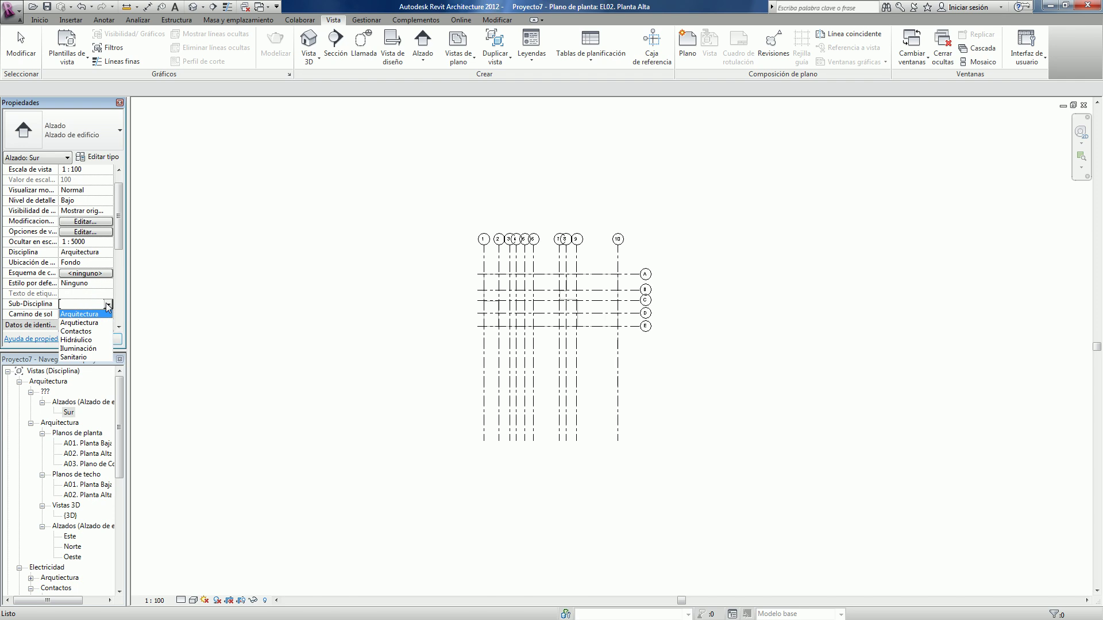
click(78, 316)
click(101, 339)
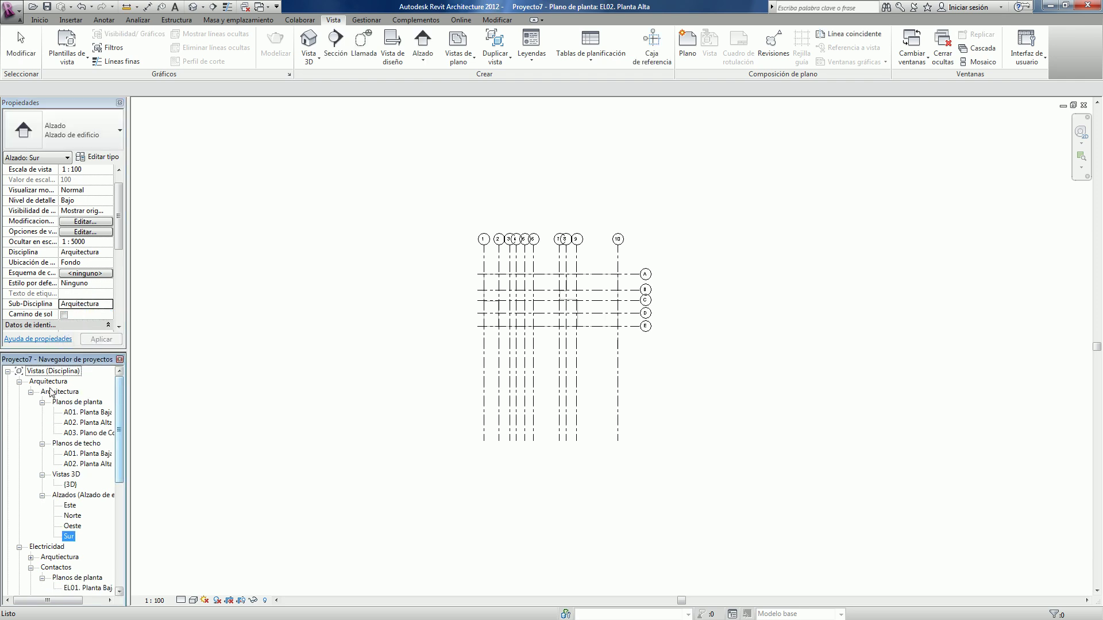
Collapse the Arquitectura, Contactos and Iluminación groups and the Arquitectura, Electricidad and Instalaciones branches
click(31, 393)
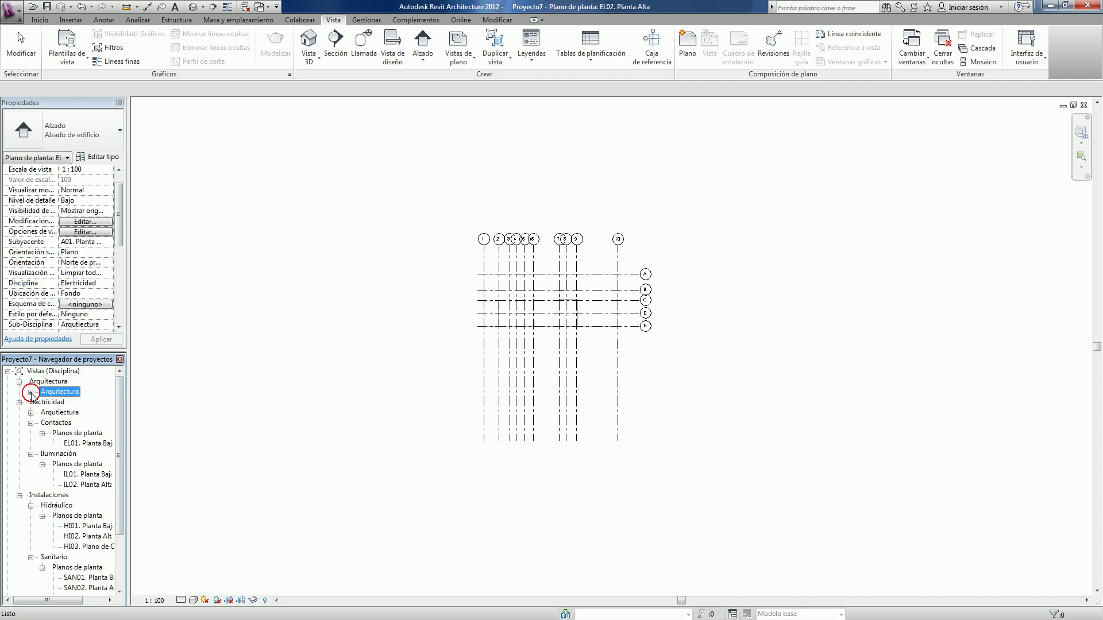
click(30, 423)
click(30, 433)
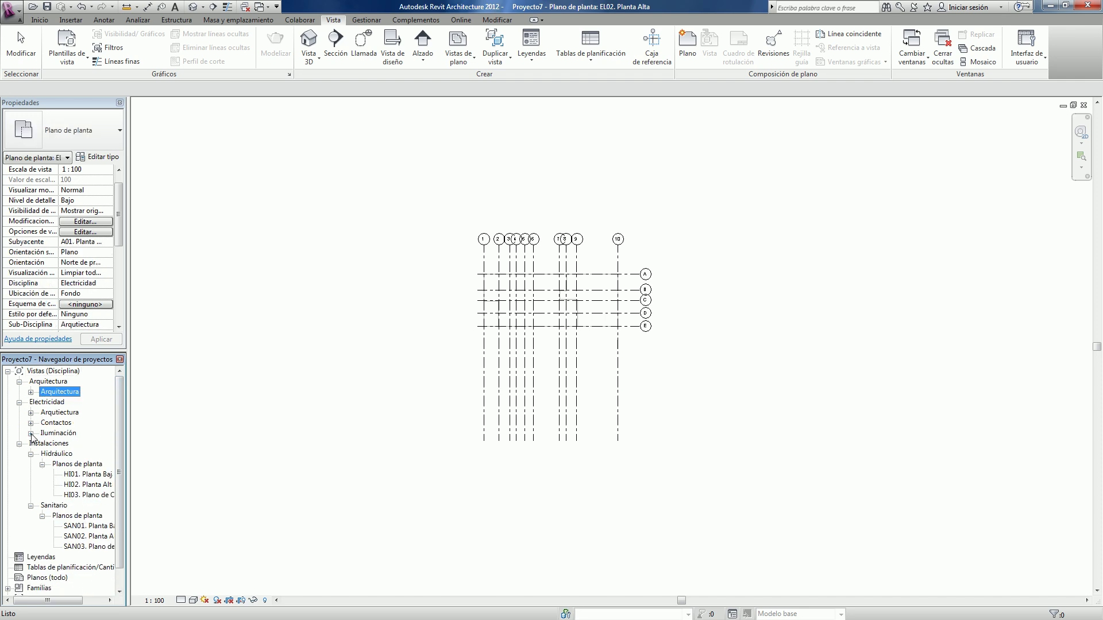
click(19, 382)
click(19, 402)
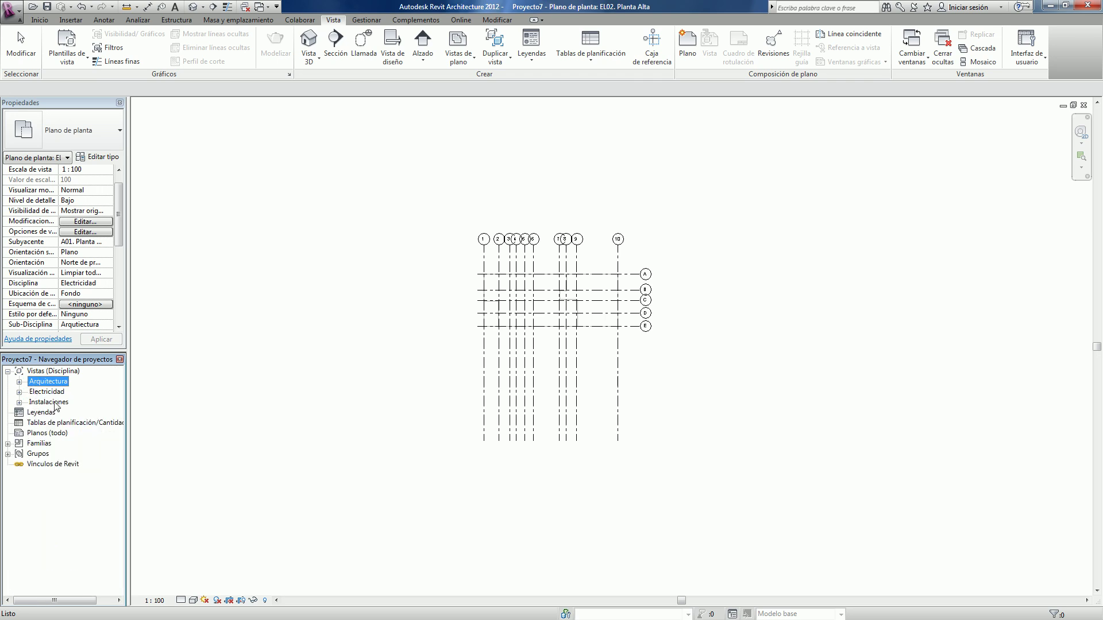
click(225, 408)
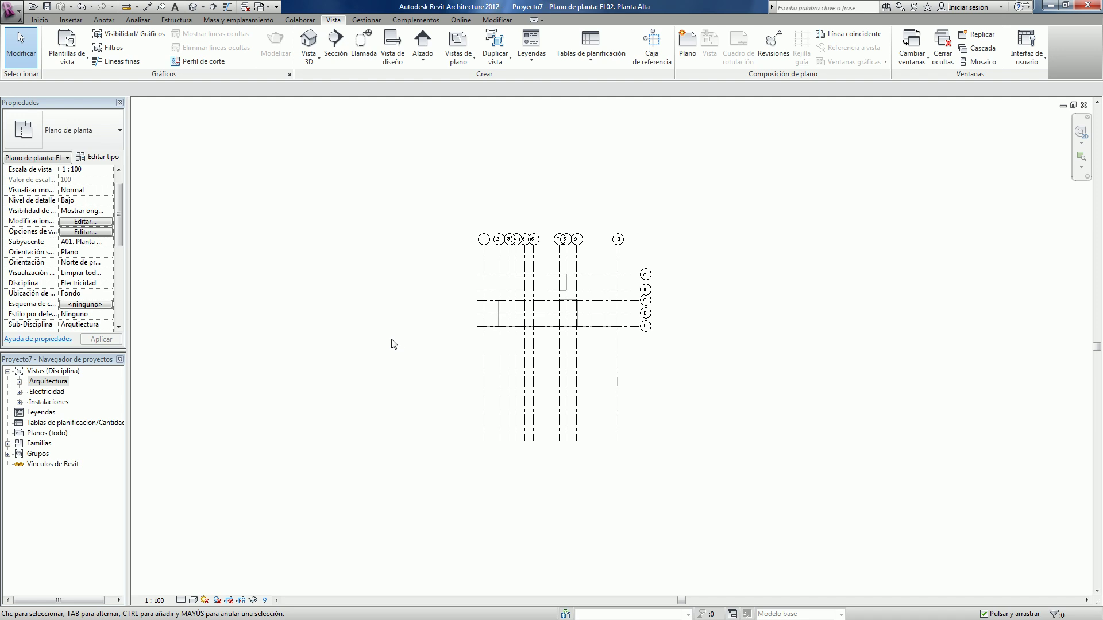